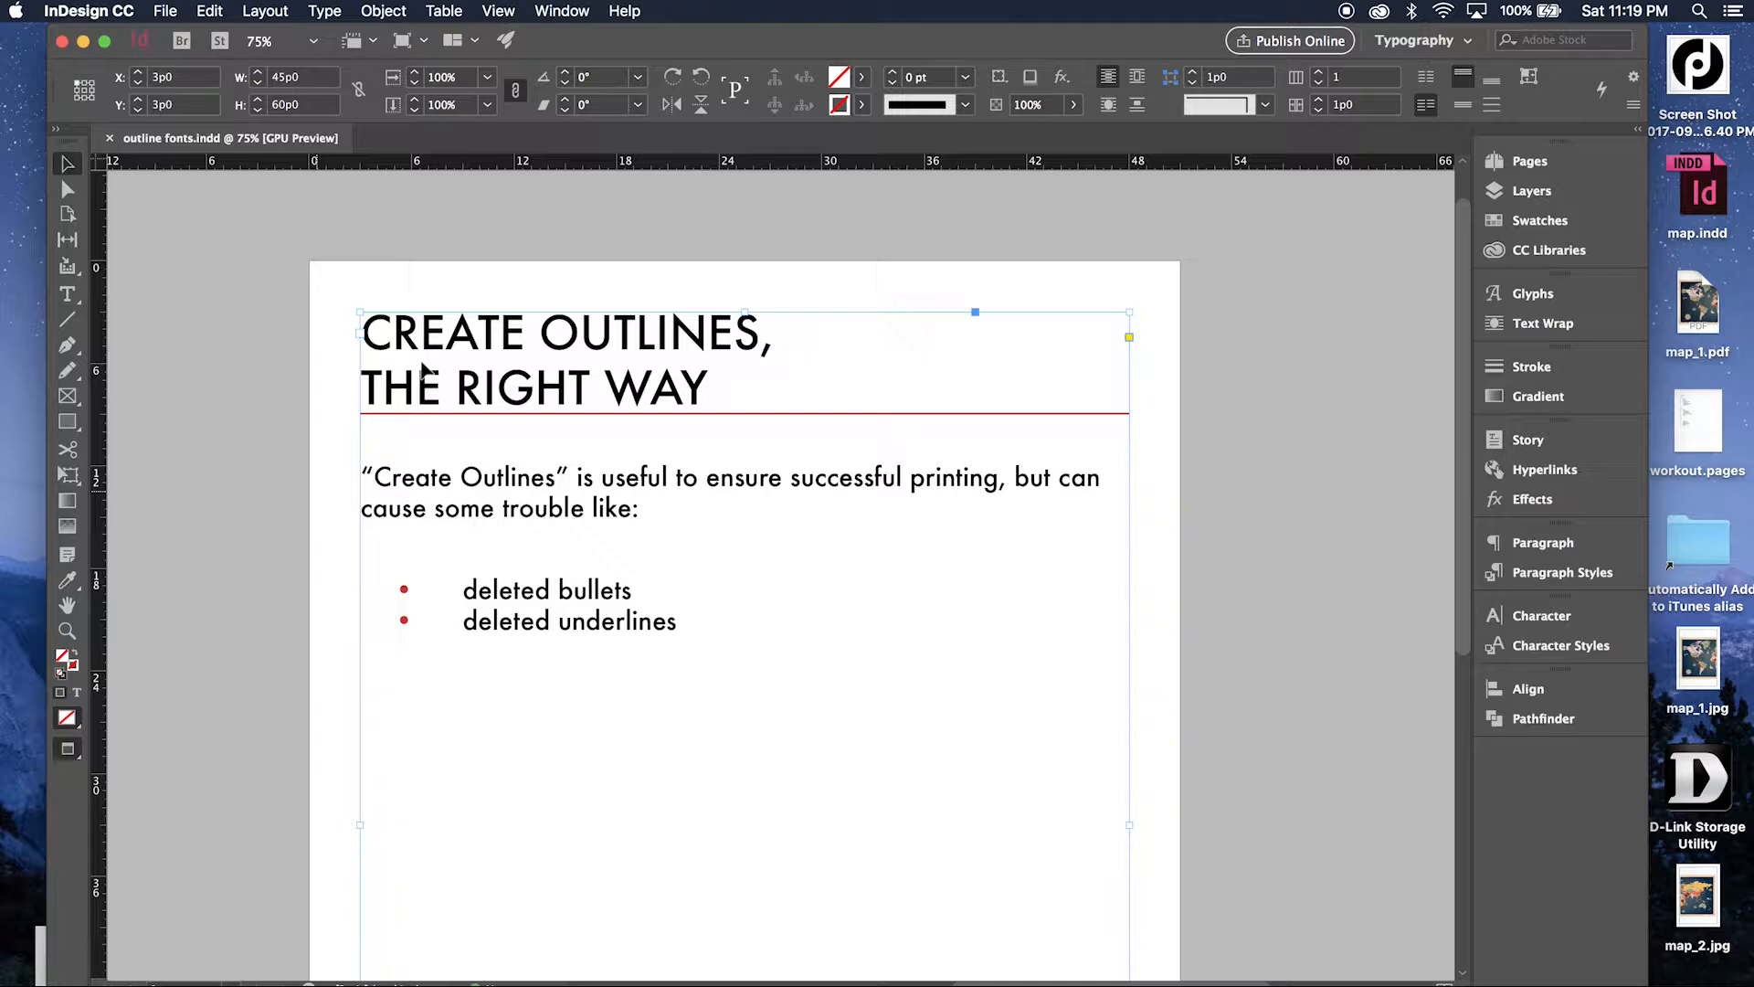
Try converting the entire text frame to outlines with Create Outlines, and undo the conversion.
click(329, 9)
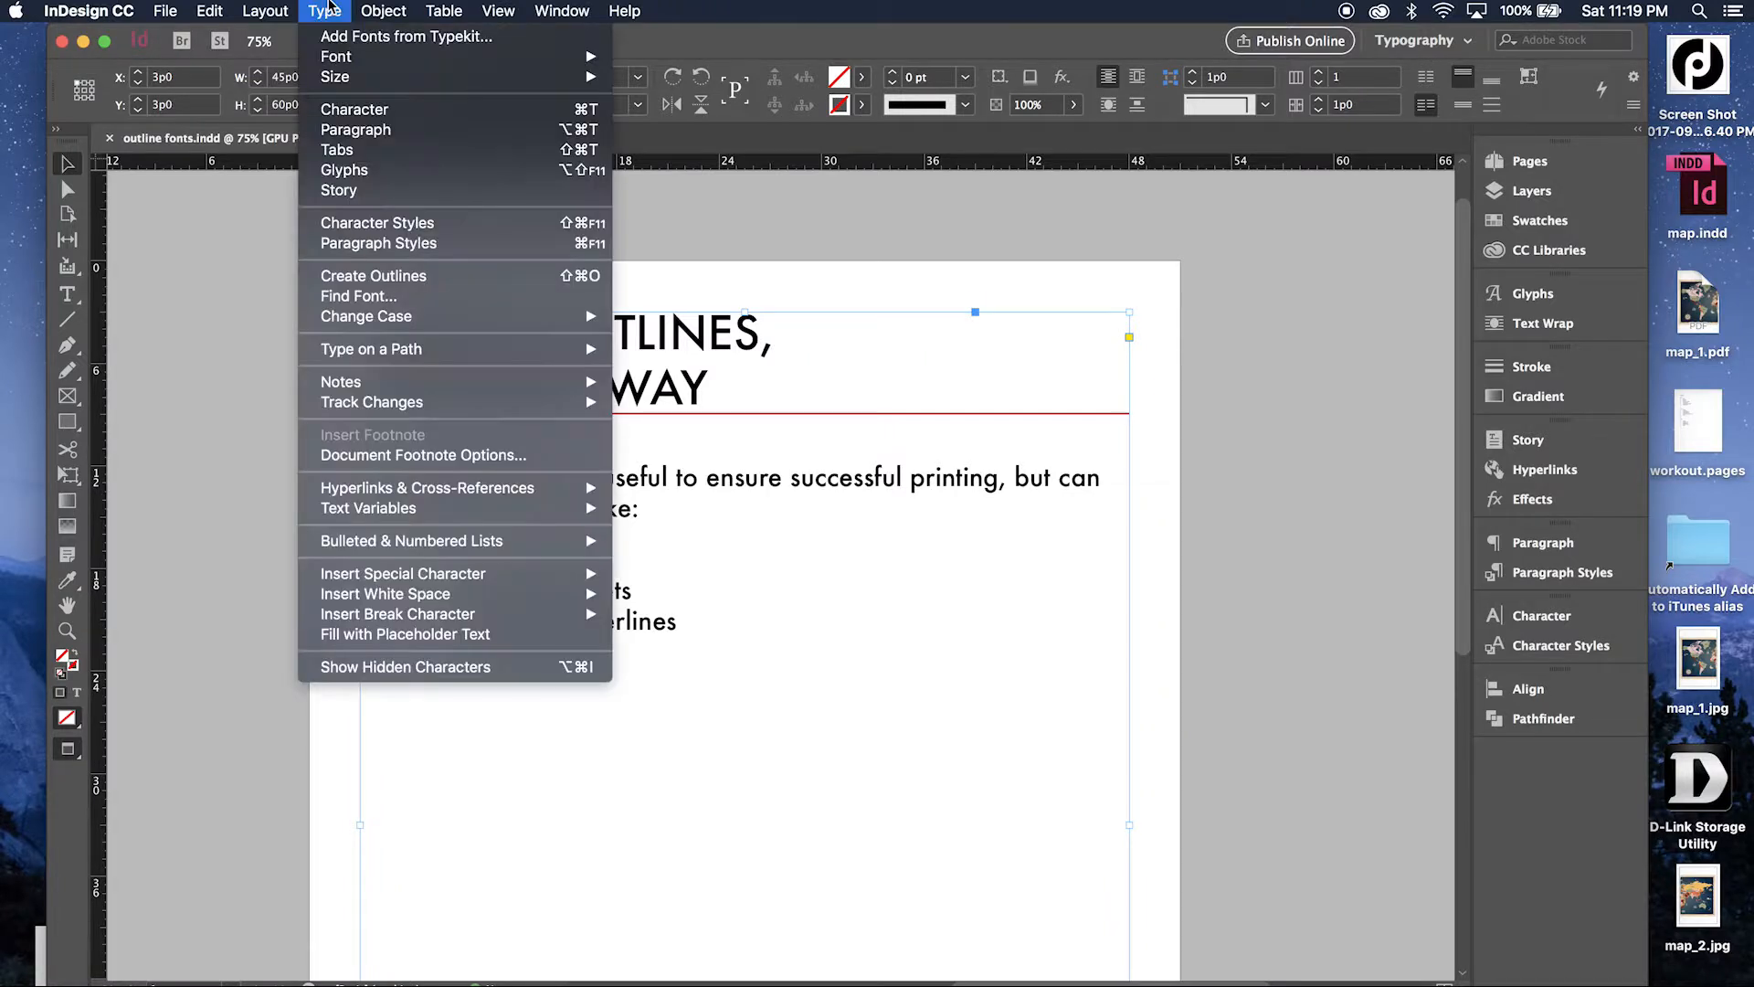
click(378, 275)
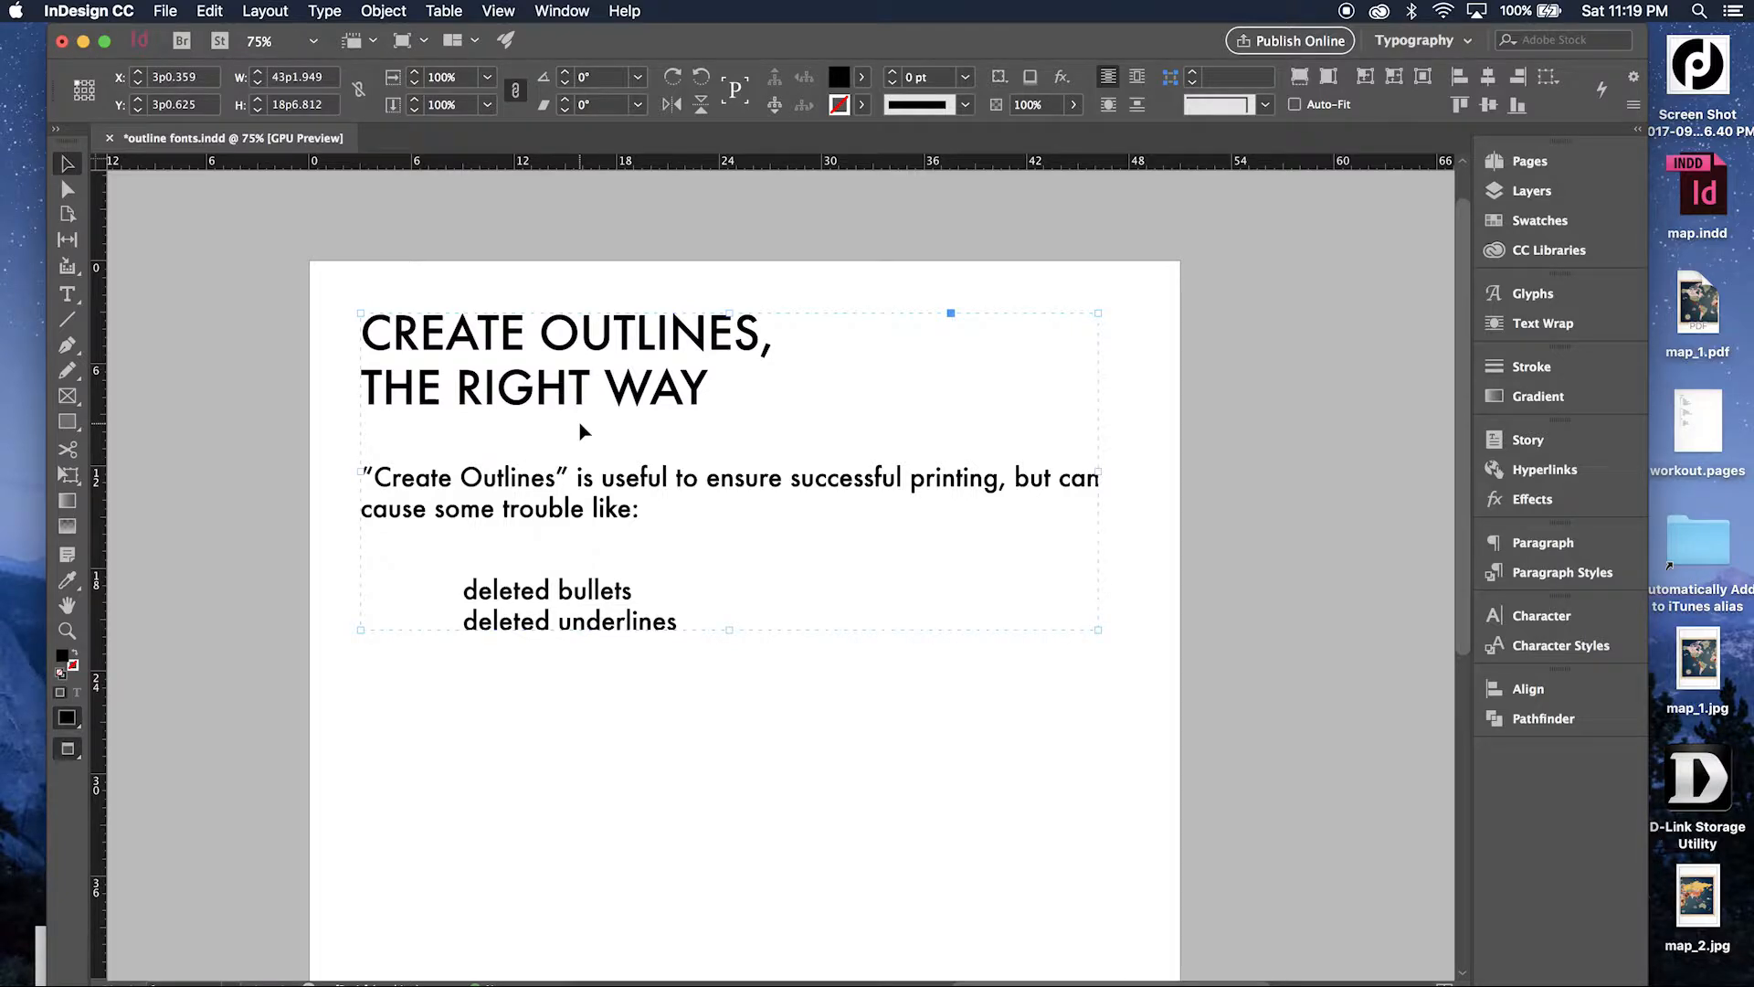
key(super+z)
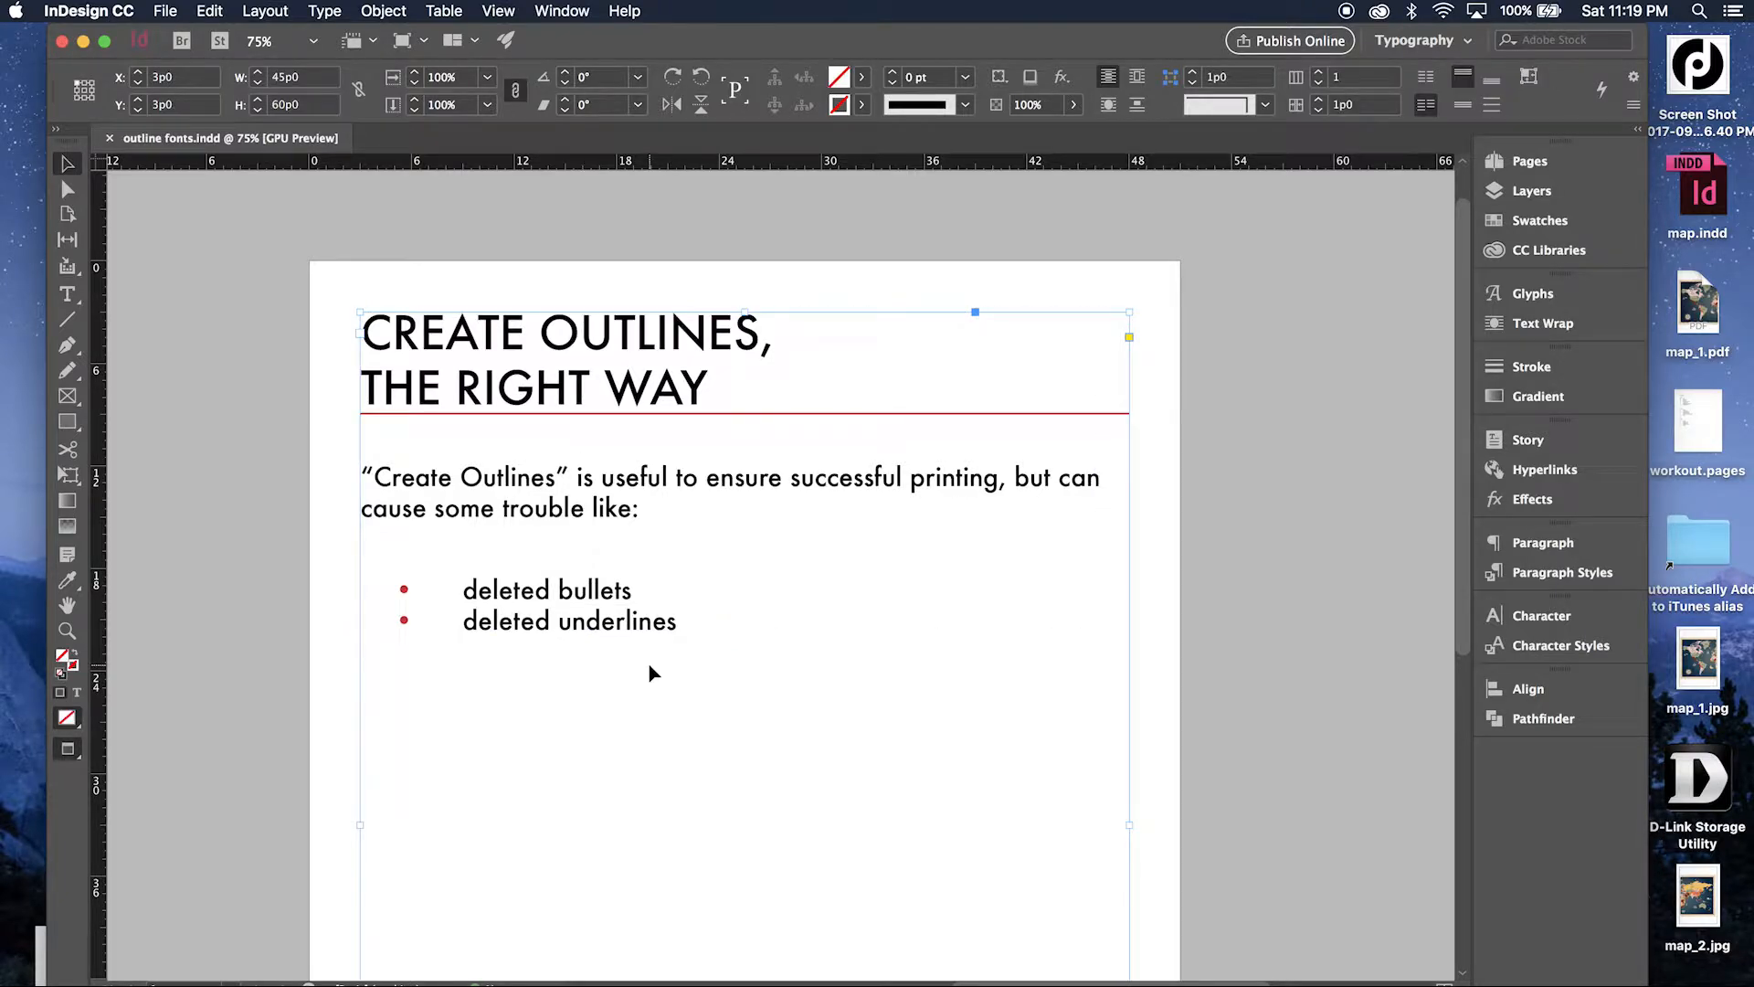
Convert all of the text inside the frame, from the heading through the bullet items, to outlines.
double_click(636, 620)
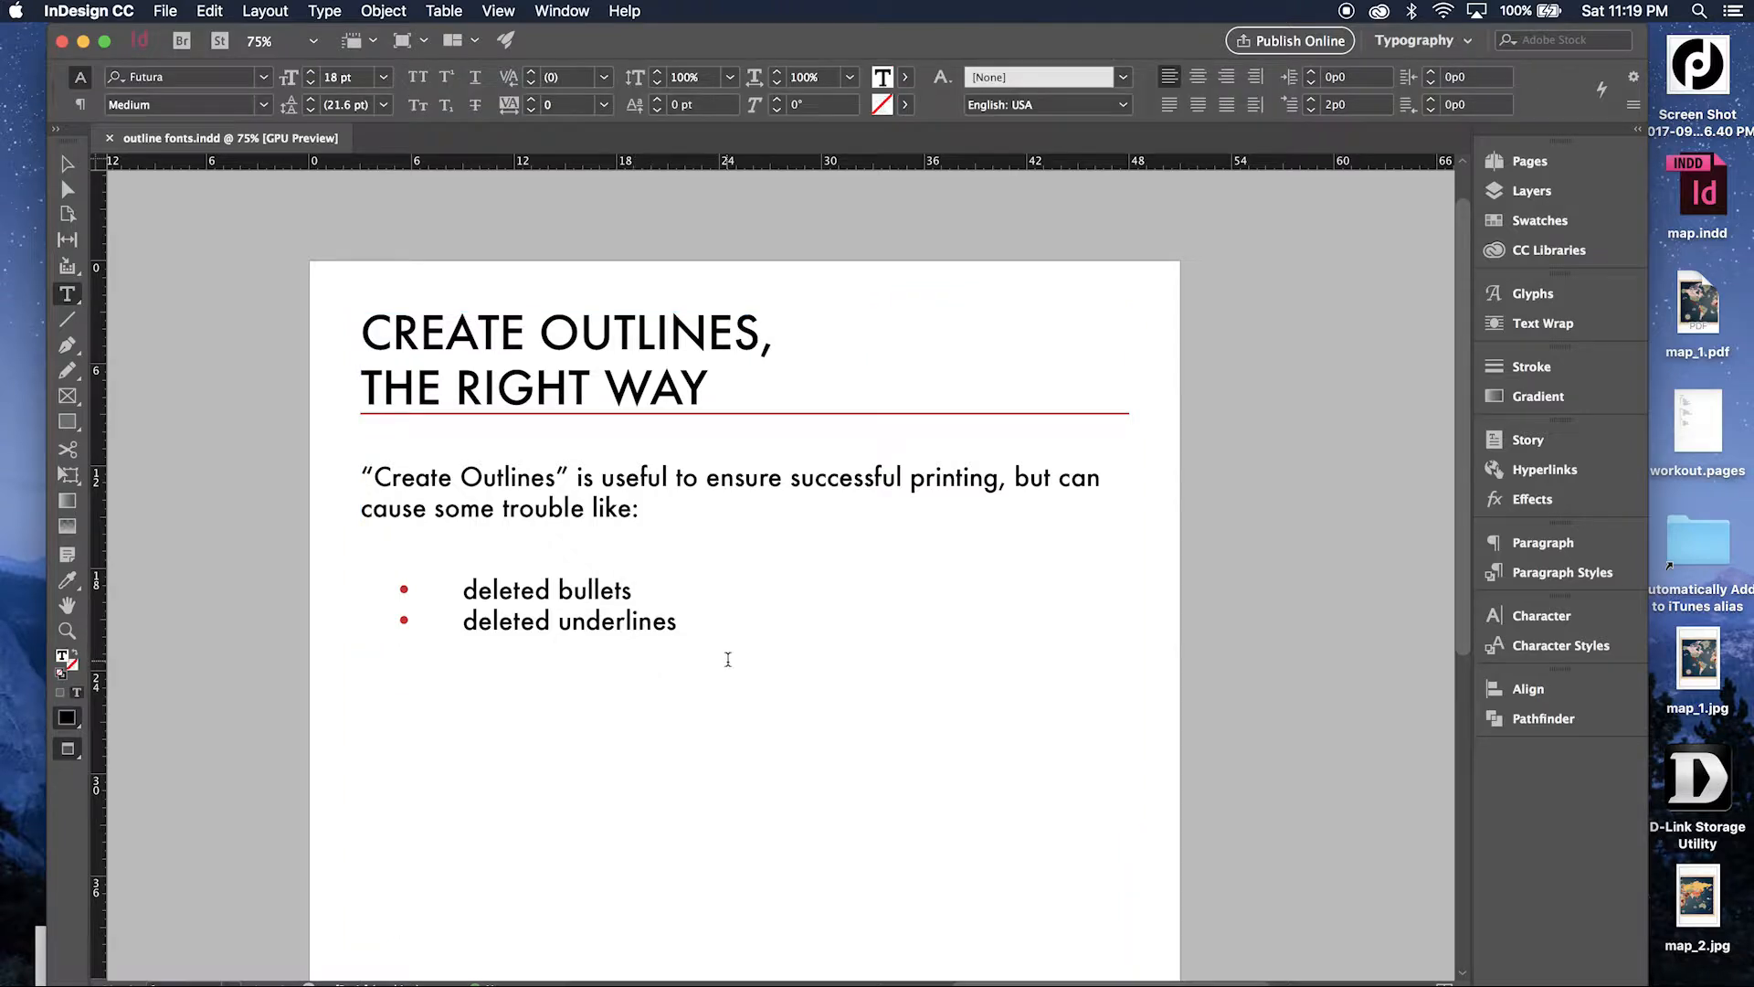
drag(724, 654, 340, 325)
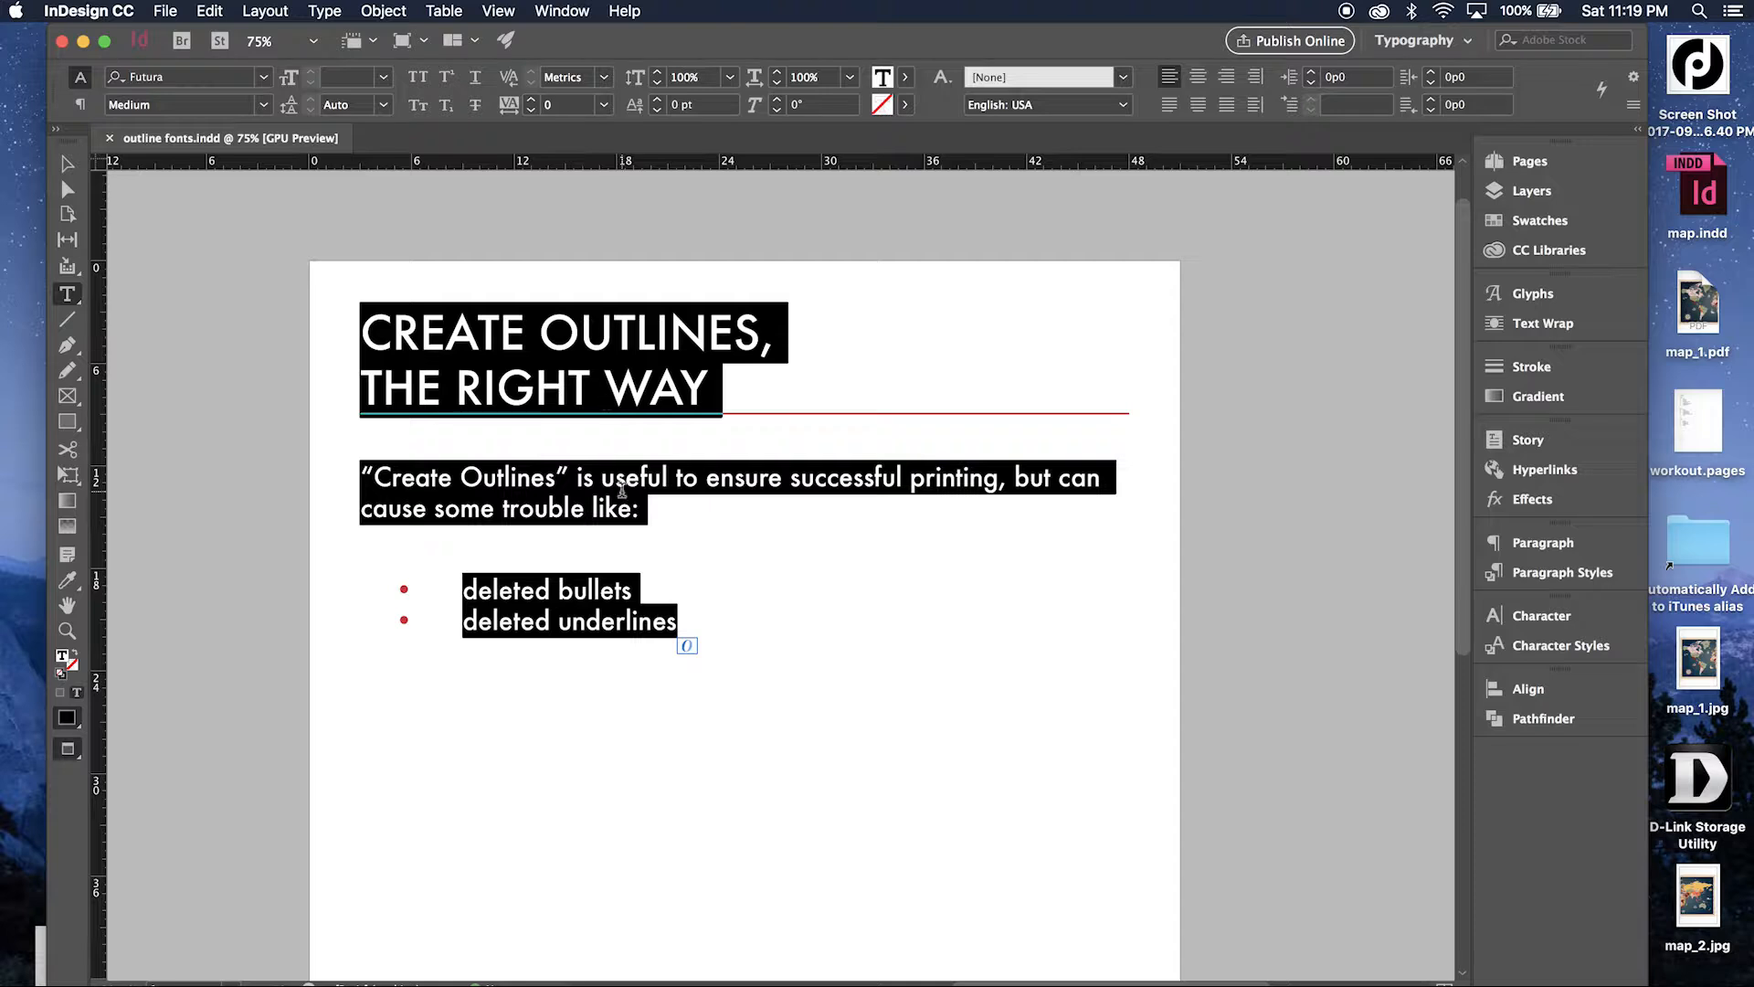
click(365, 10)
mouse_move(325, 10)
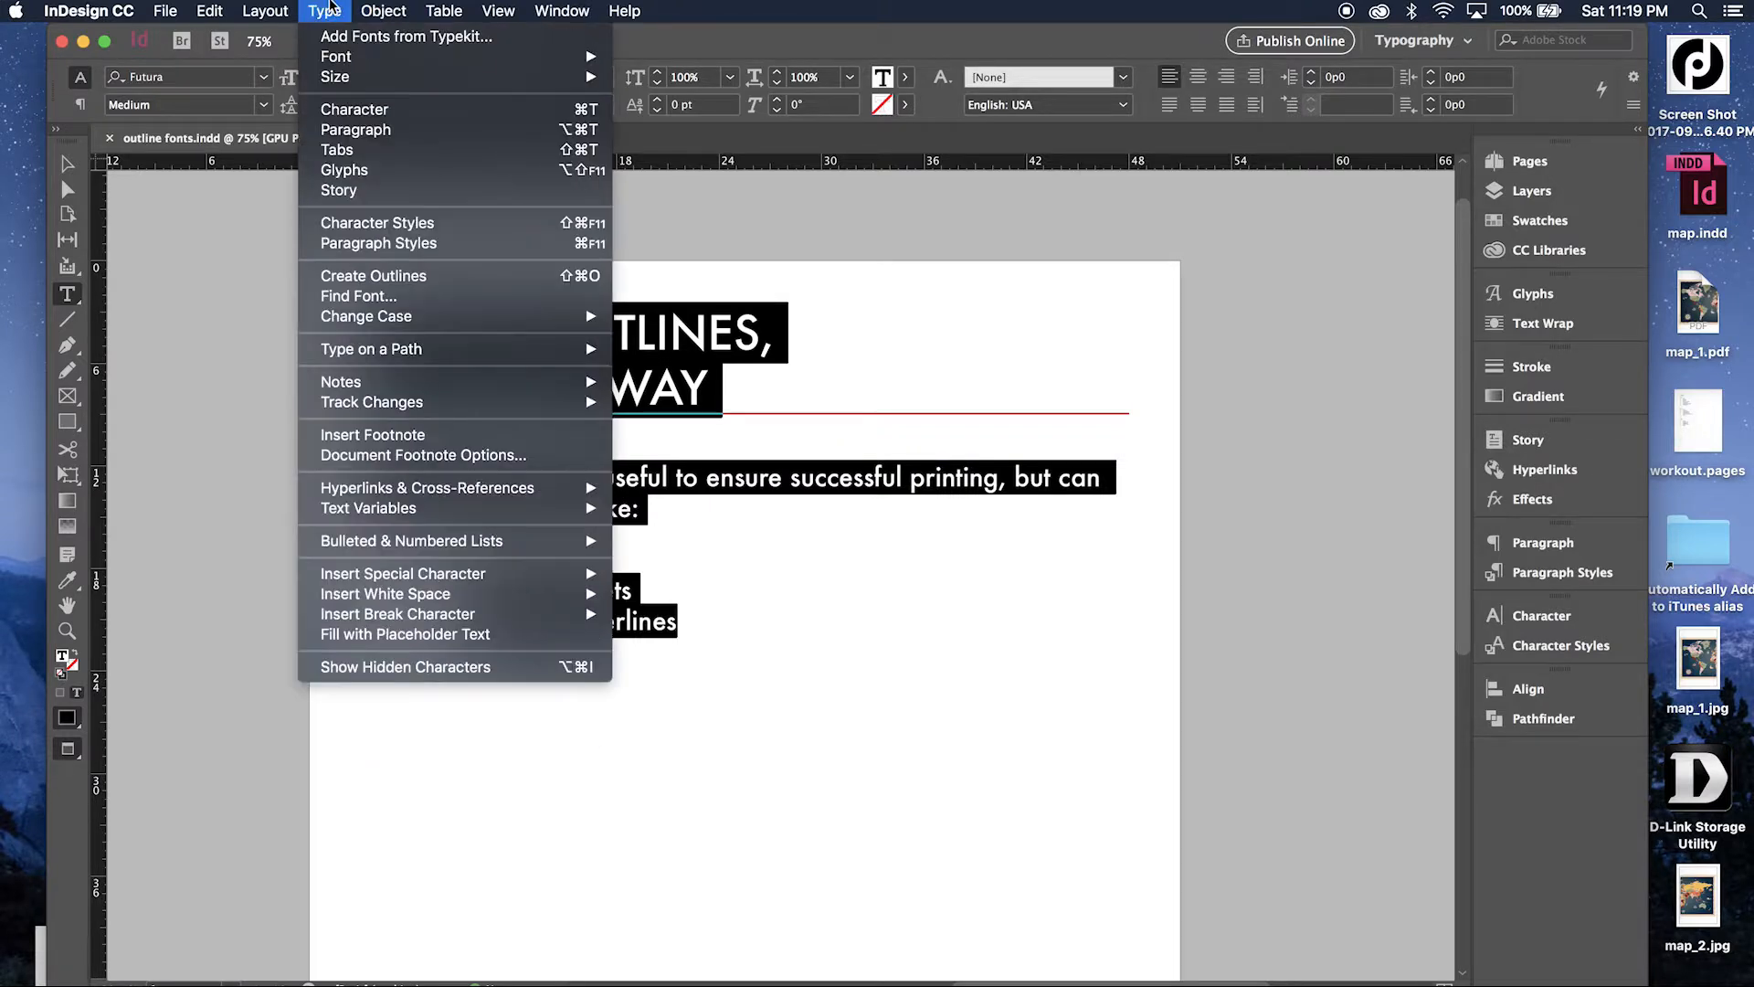
click(437, 275)
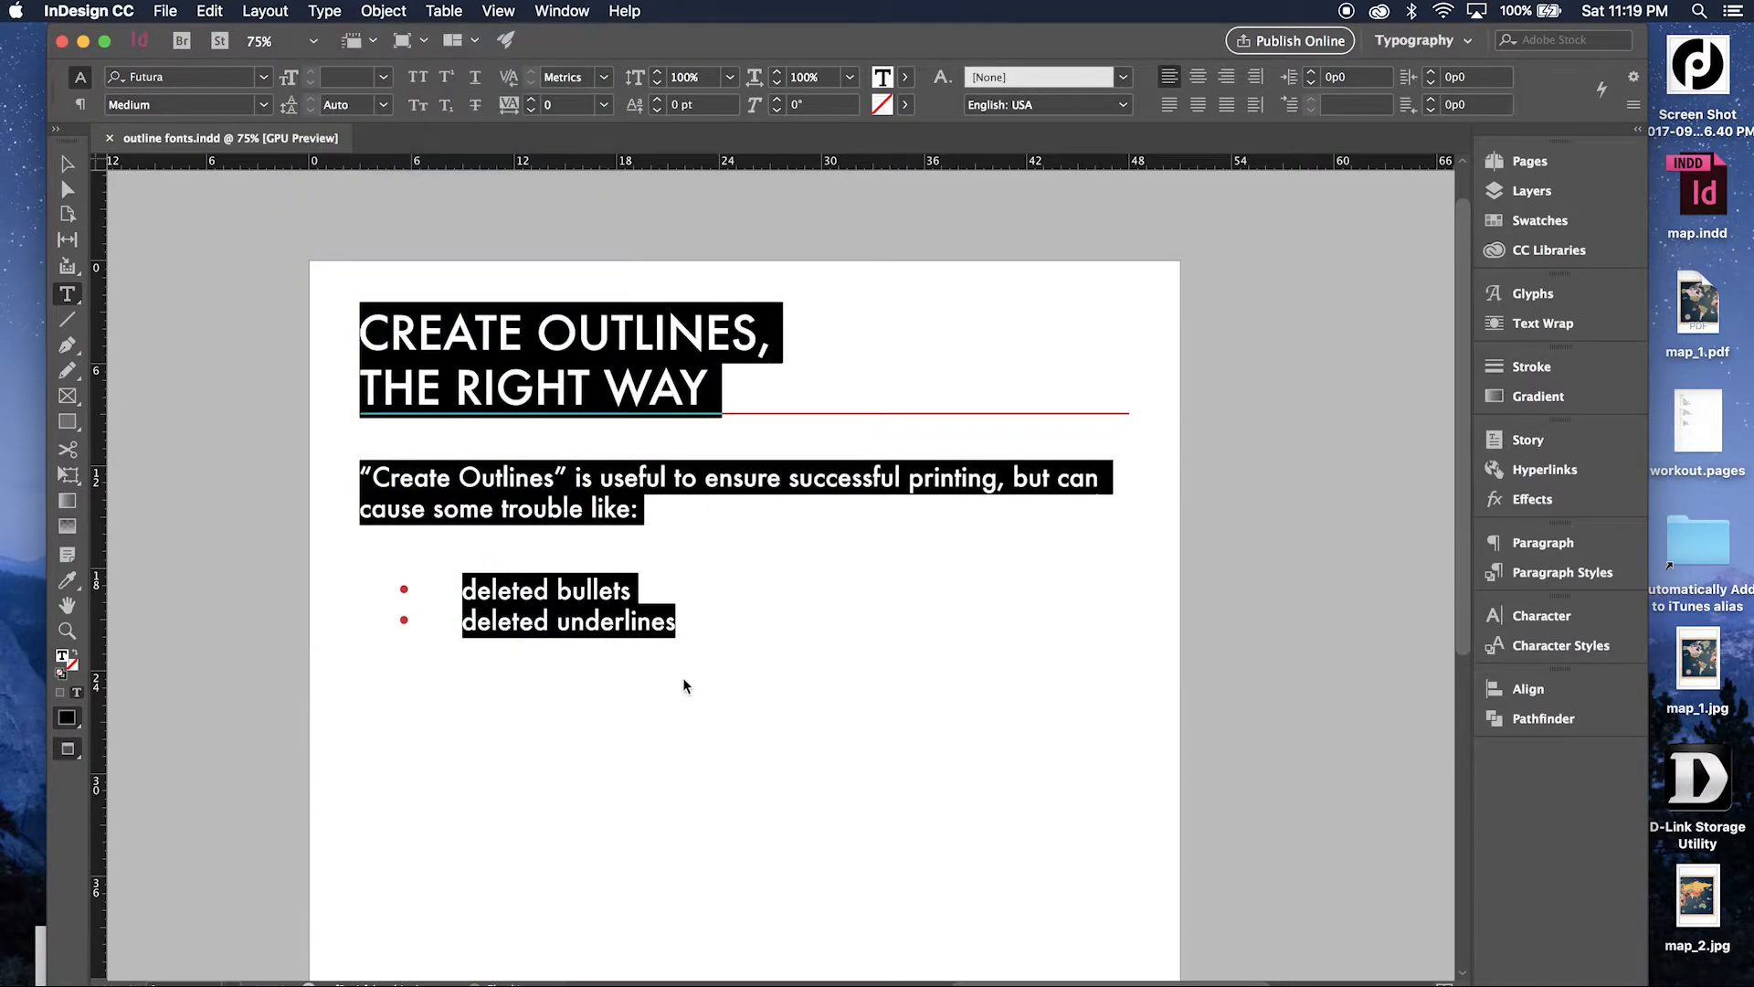
click(694, 576)
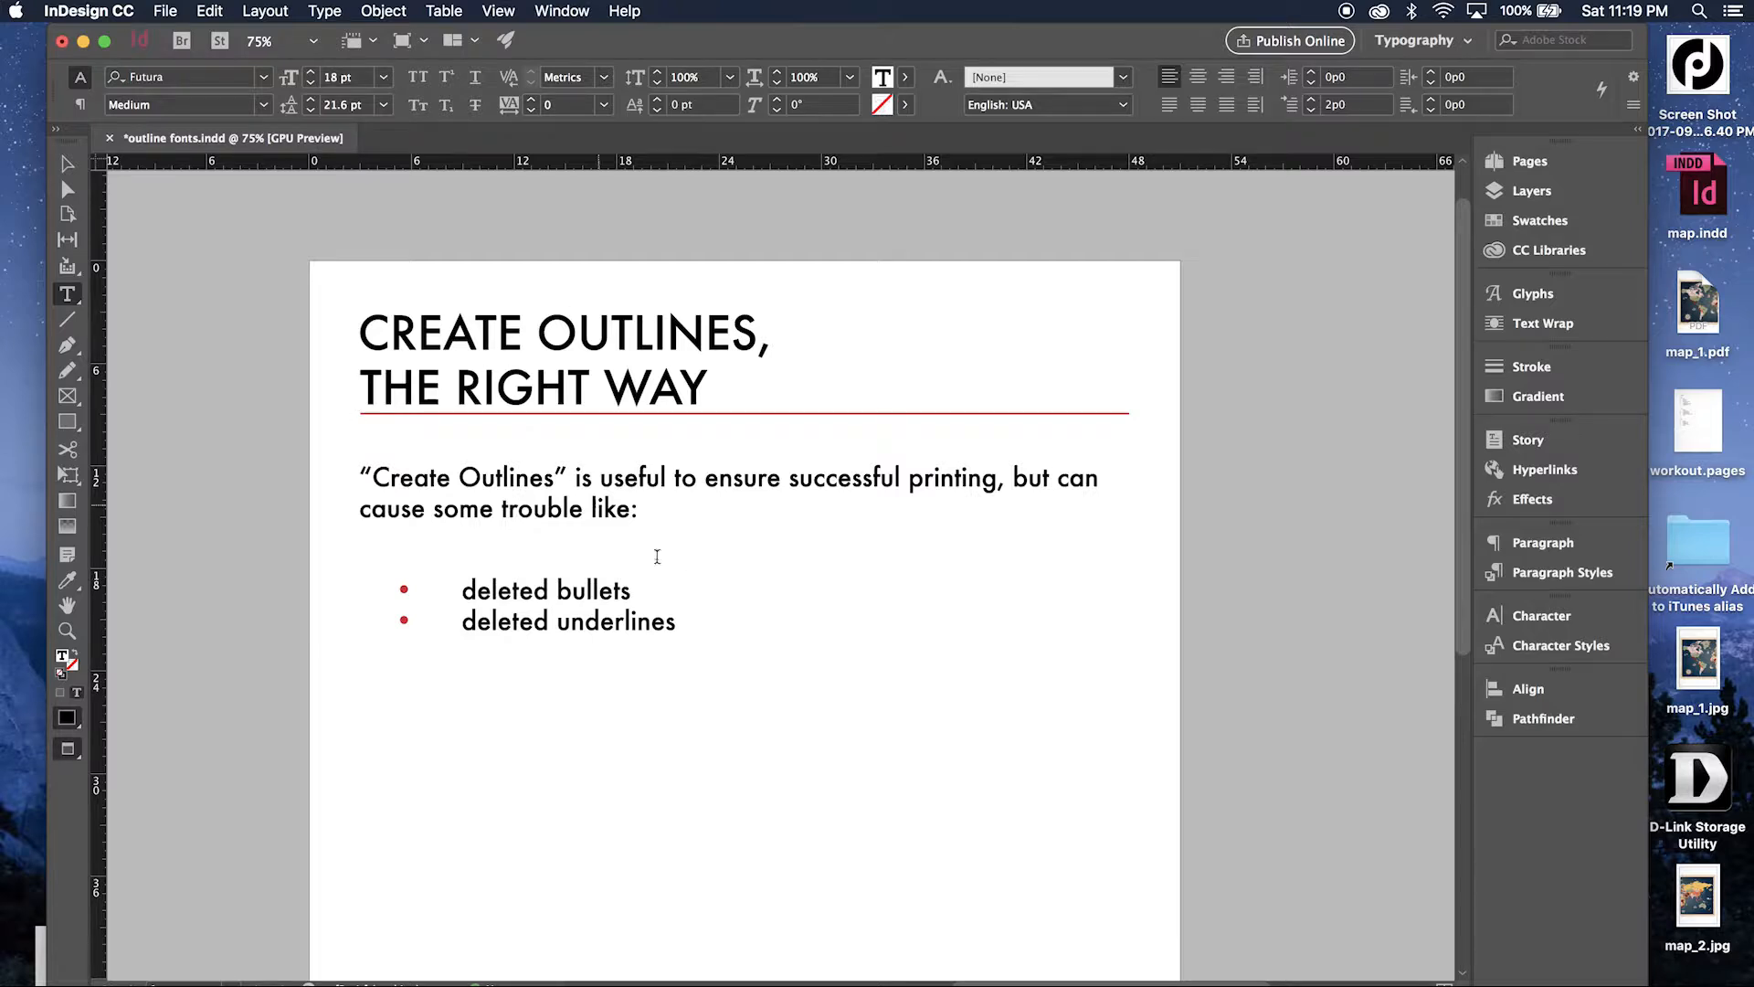
Check how the outlined lines can be selected within the frame, and undo the outlining of the text.
double_click(652, 592)
drag(652, 592, 645, 532)
click(518, 528)
click(62, 170)
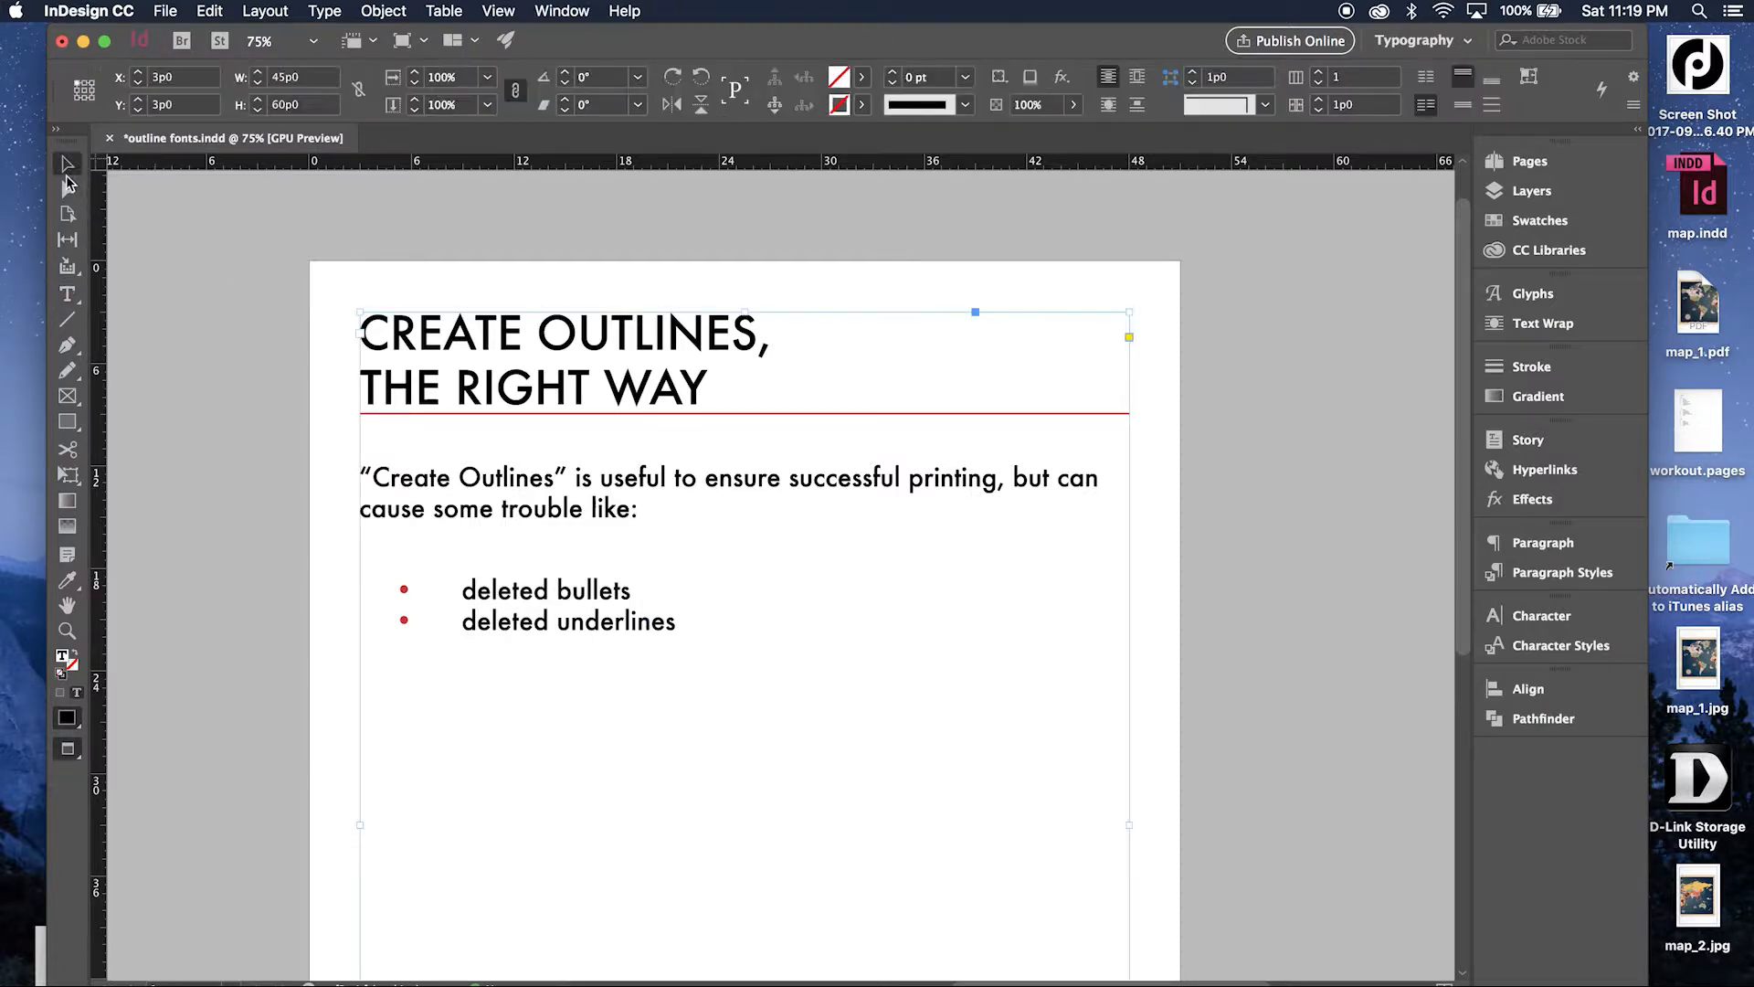
click(293, 717)
drag(292, 718, 827, 454)
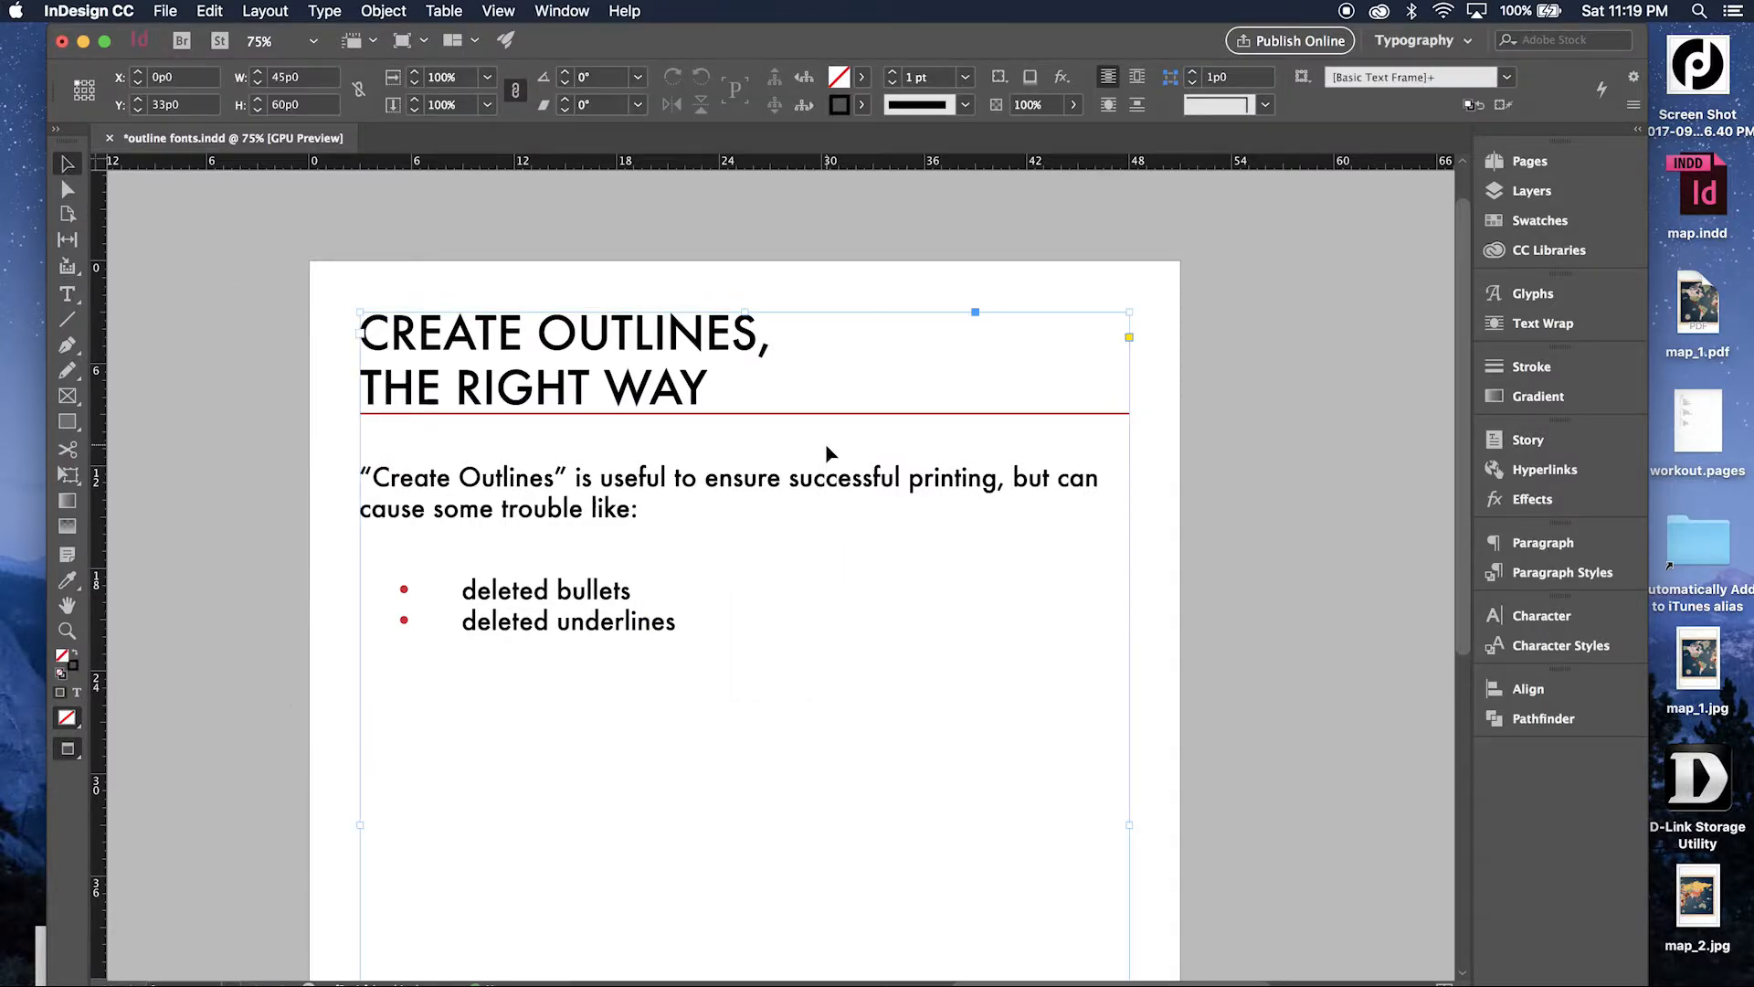
click(654, 636)
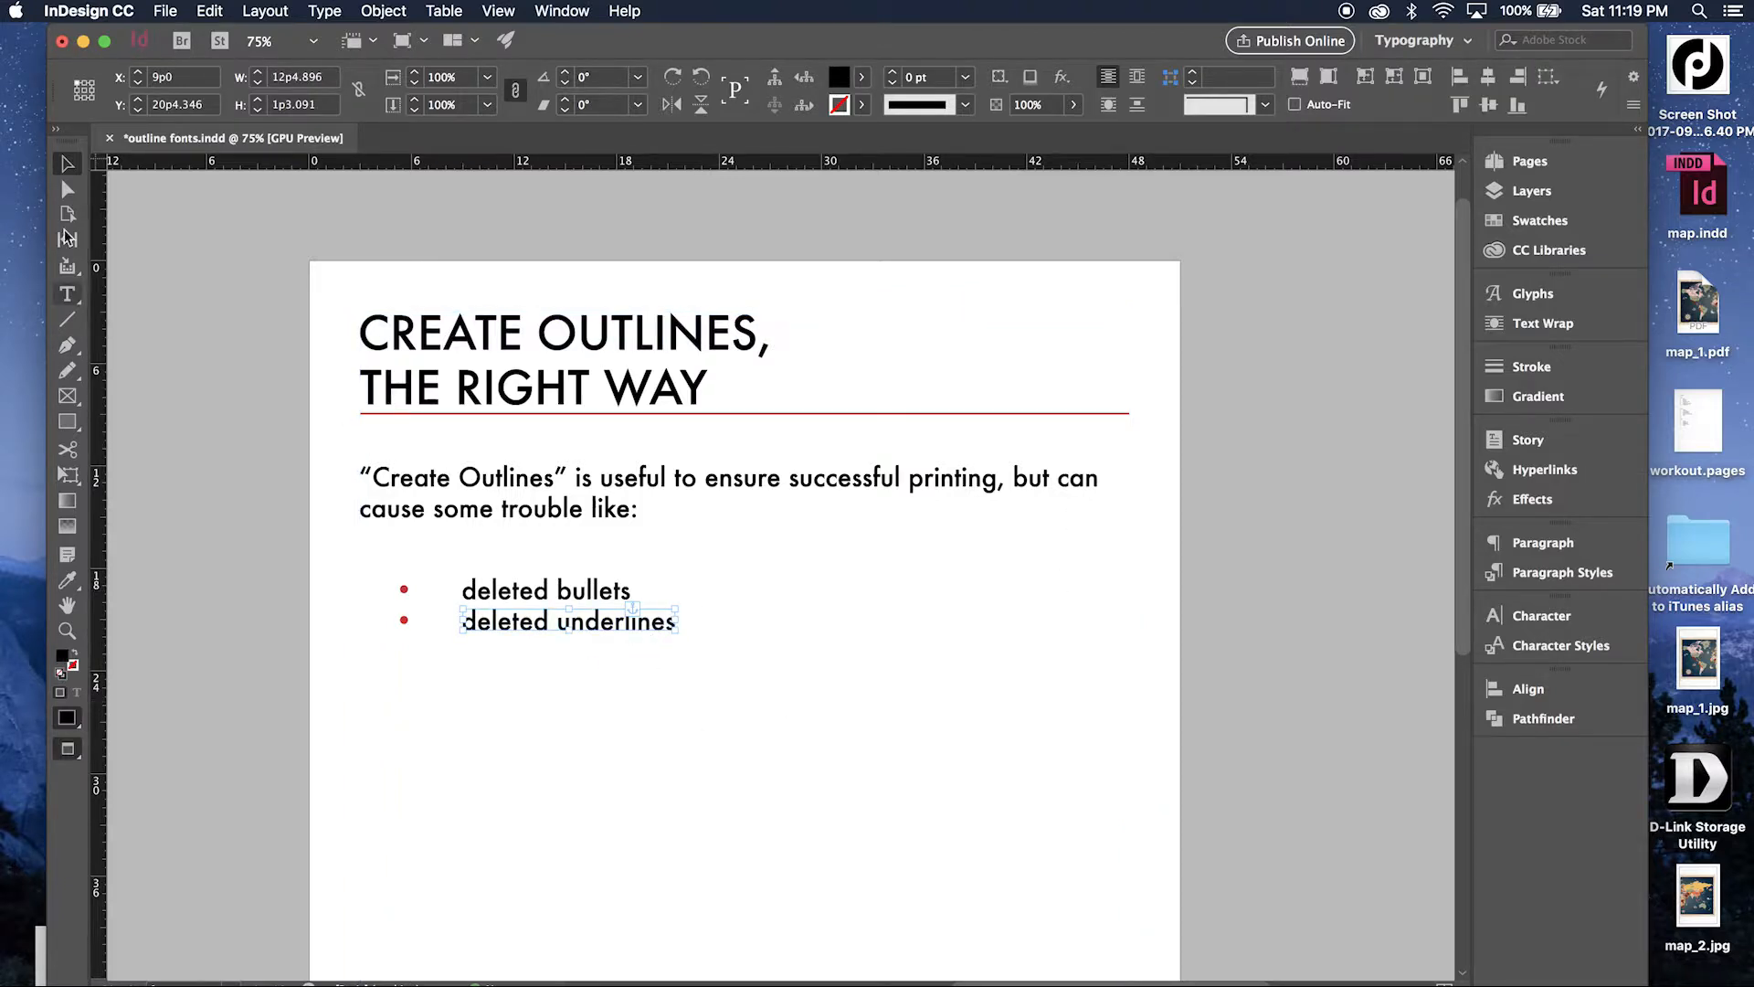
click(287, 421)
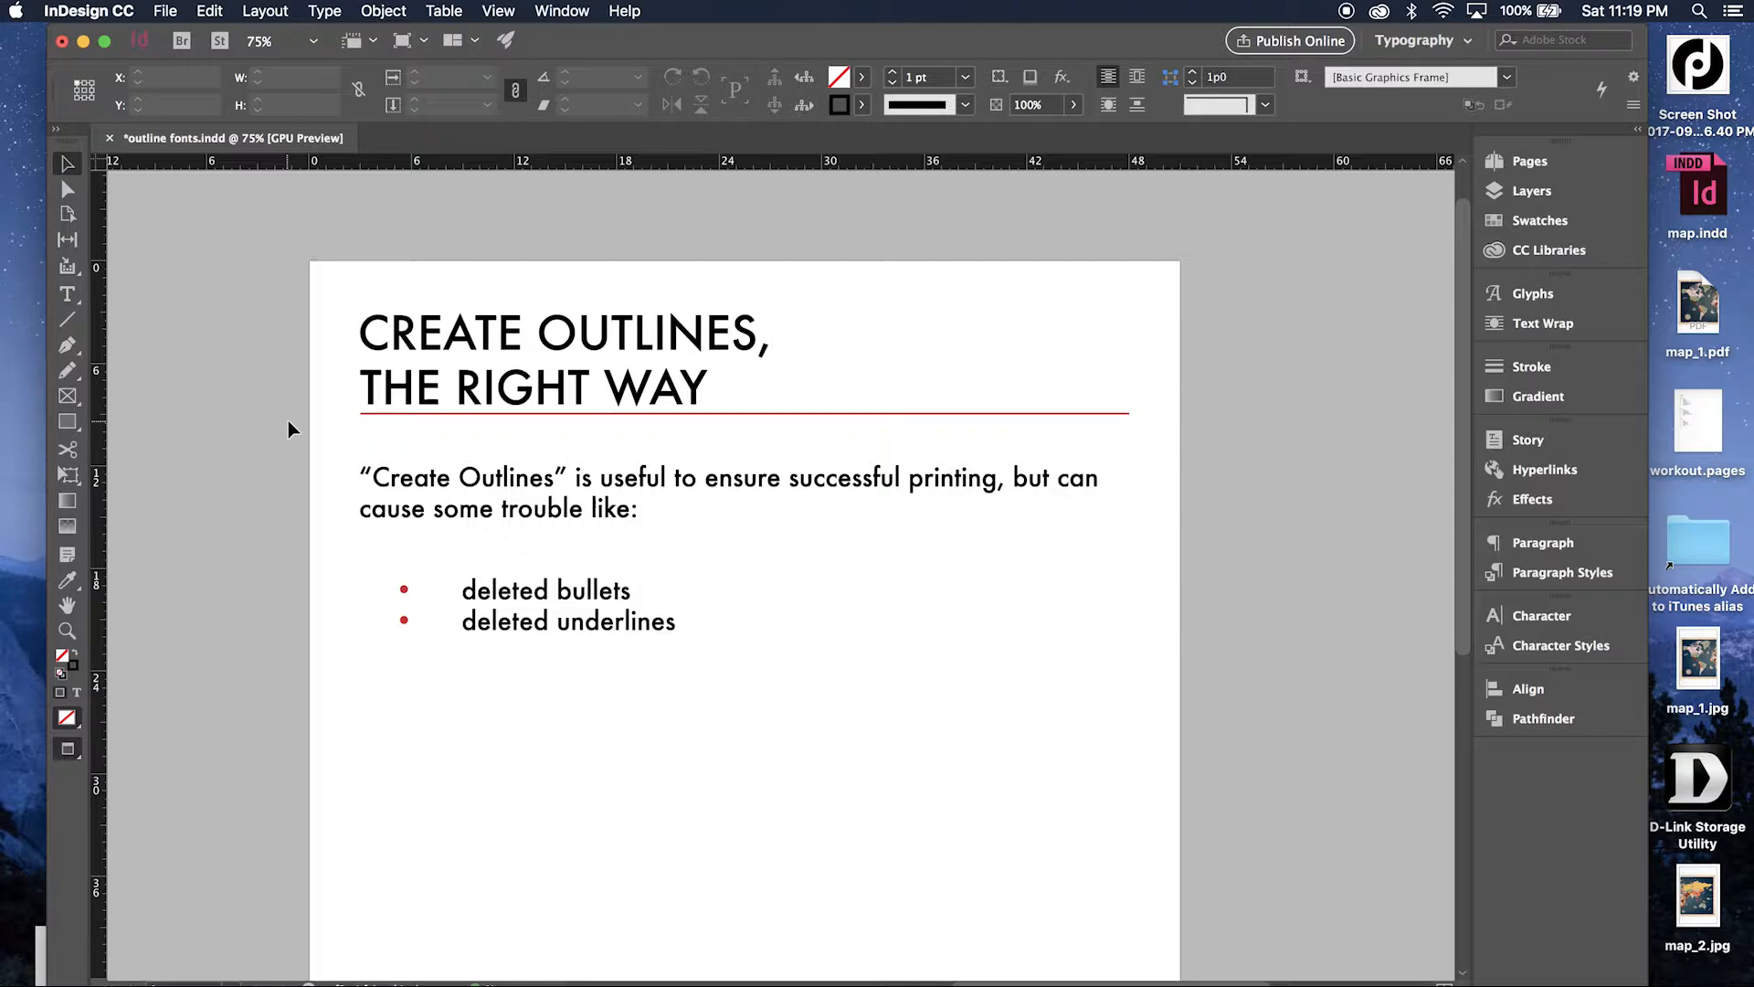
key(super+z)
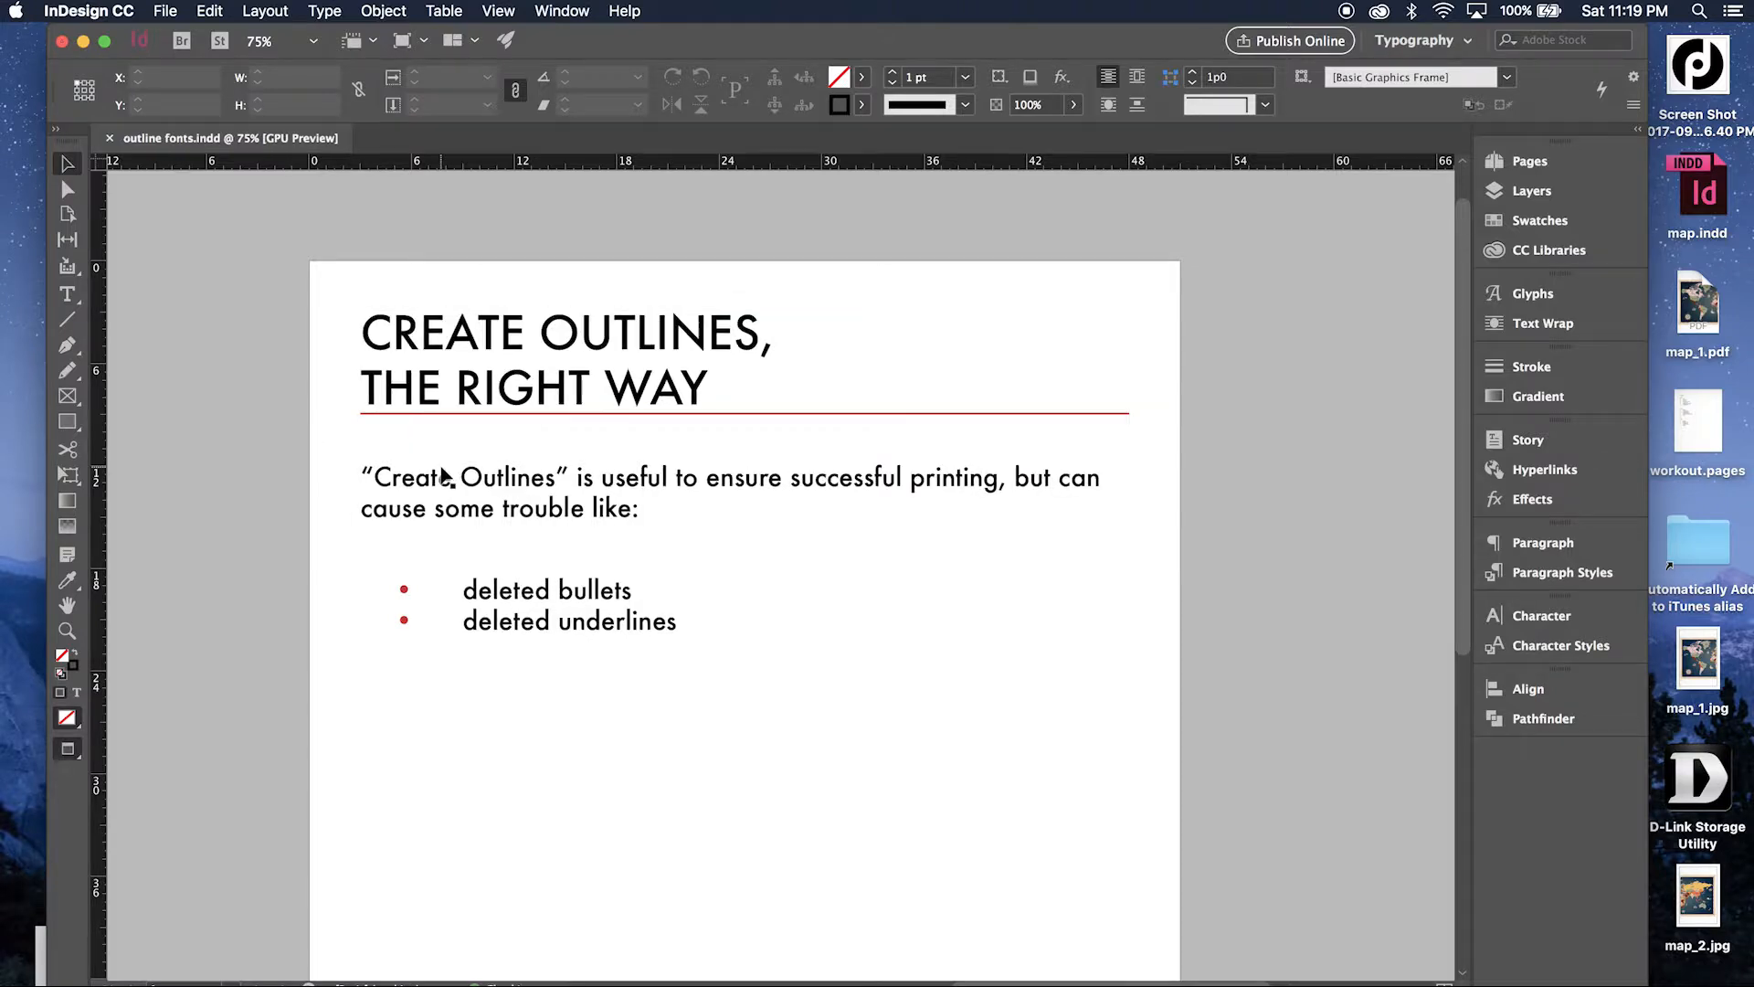
Add an "s" after "Create" in the body paragraph and delete it again.
double_click(452, 476)
text(s)
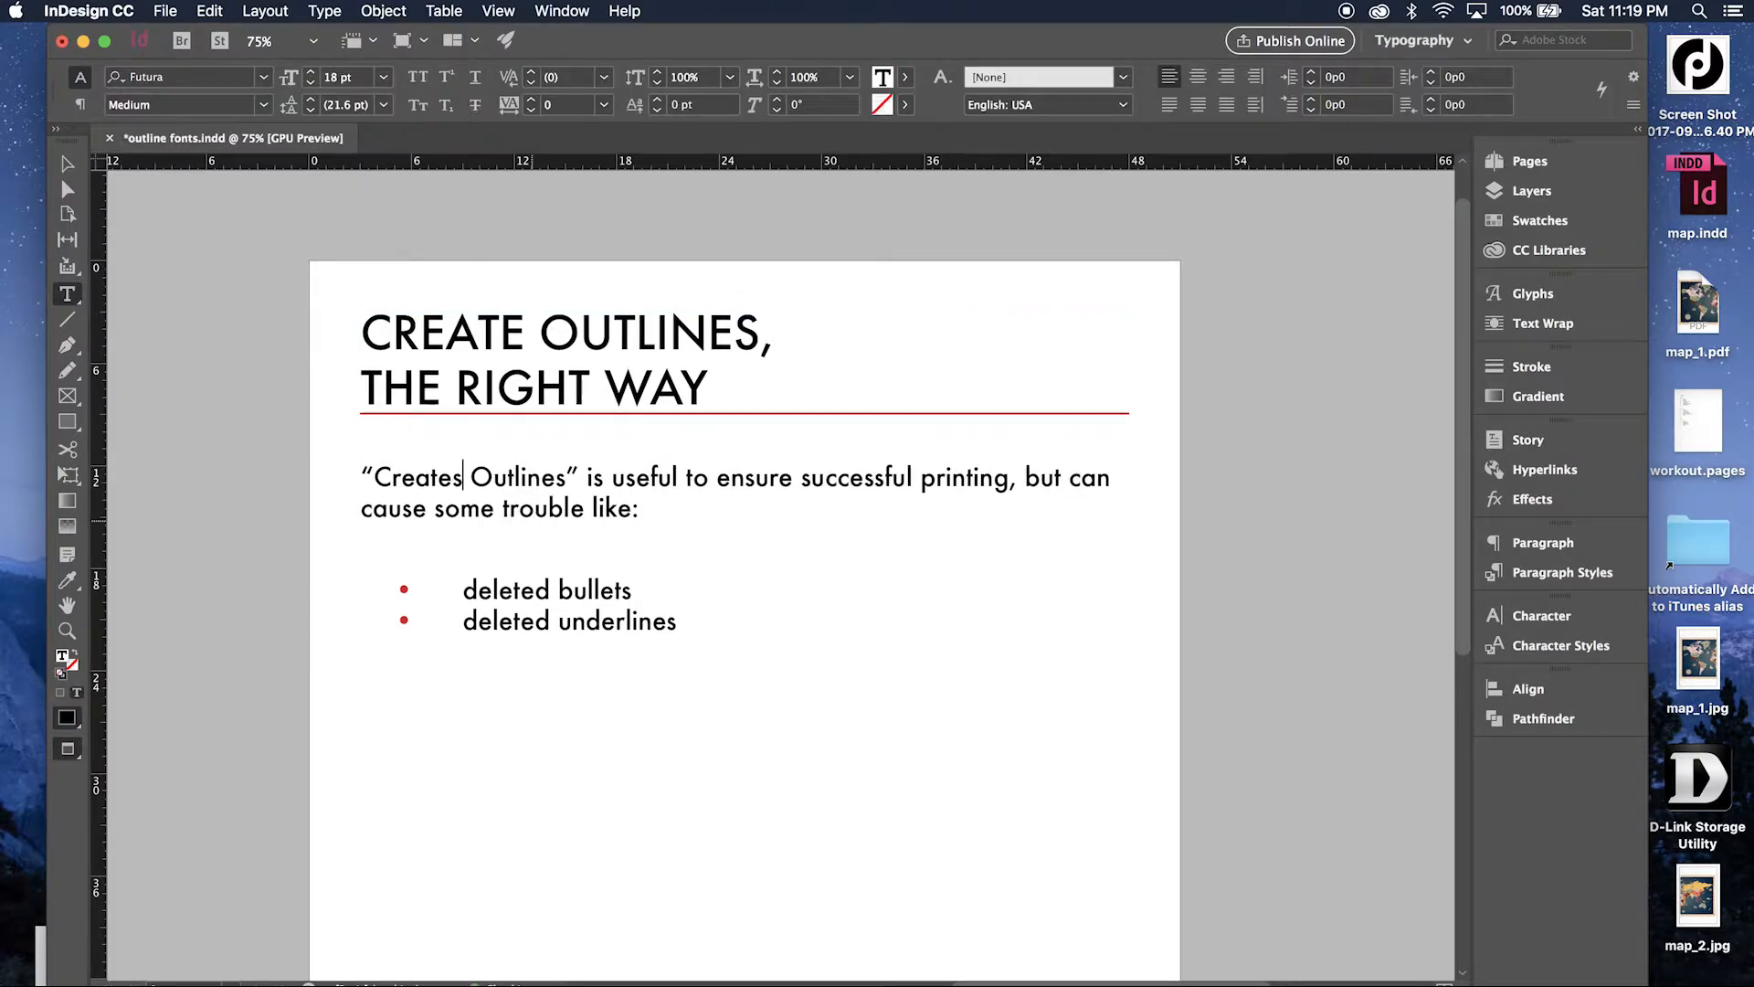
key(BackSpace)
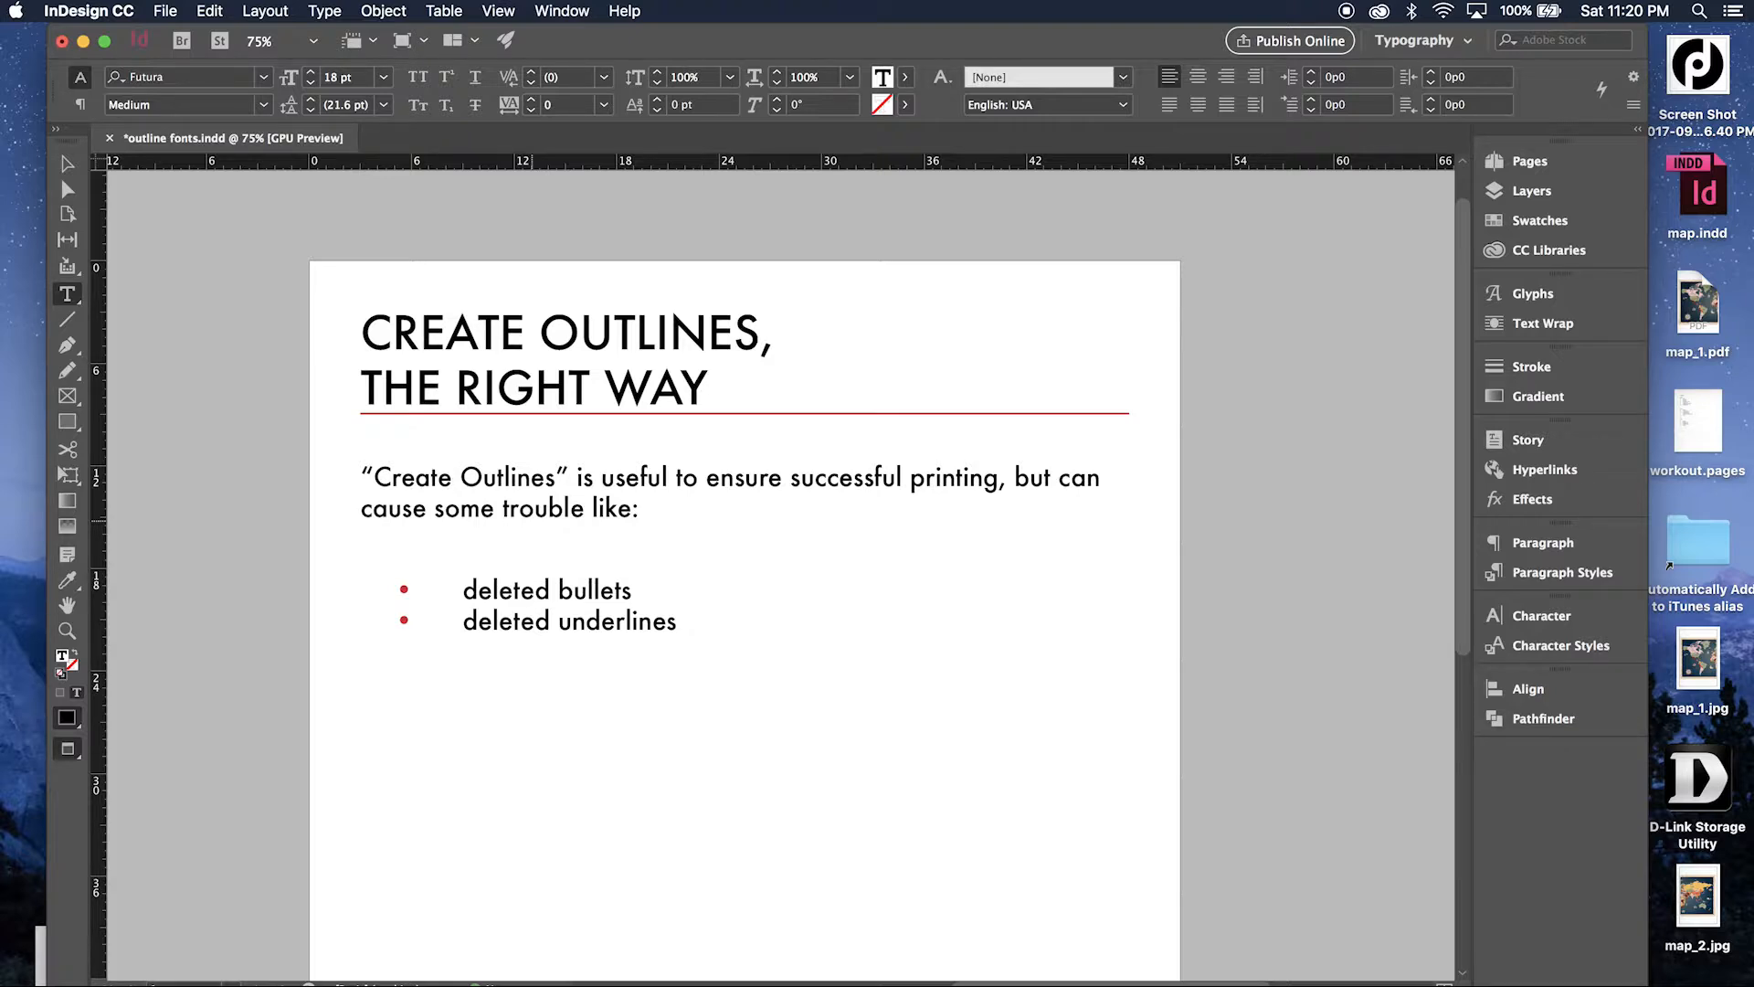
Create a new transparency flattener preset and name it "create outline".
click(67, 163)
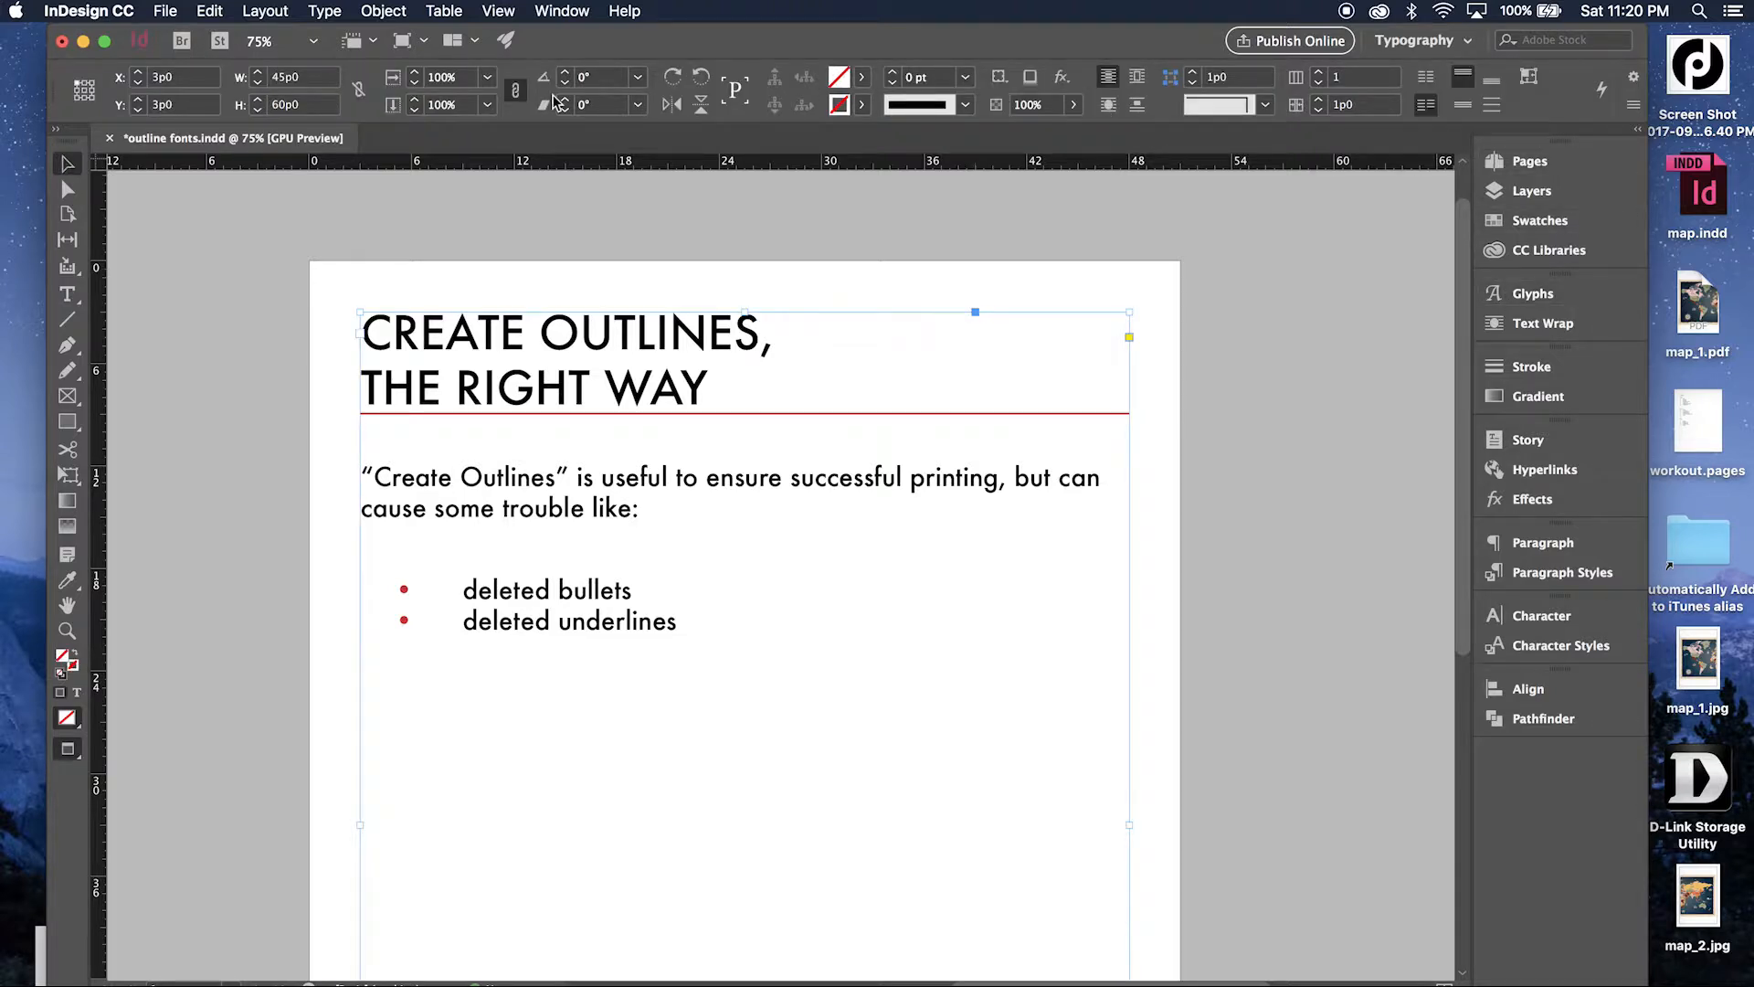
click(264, 11)
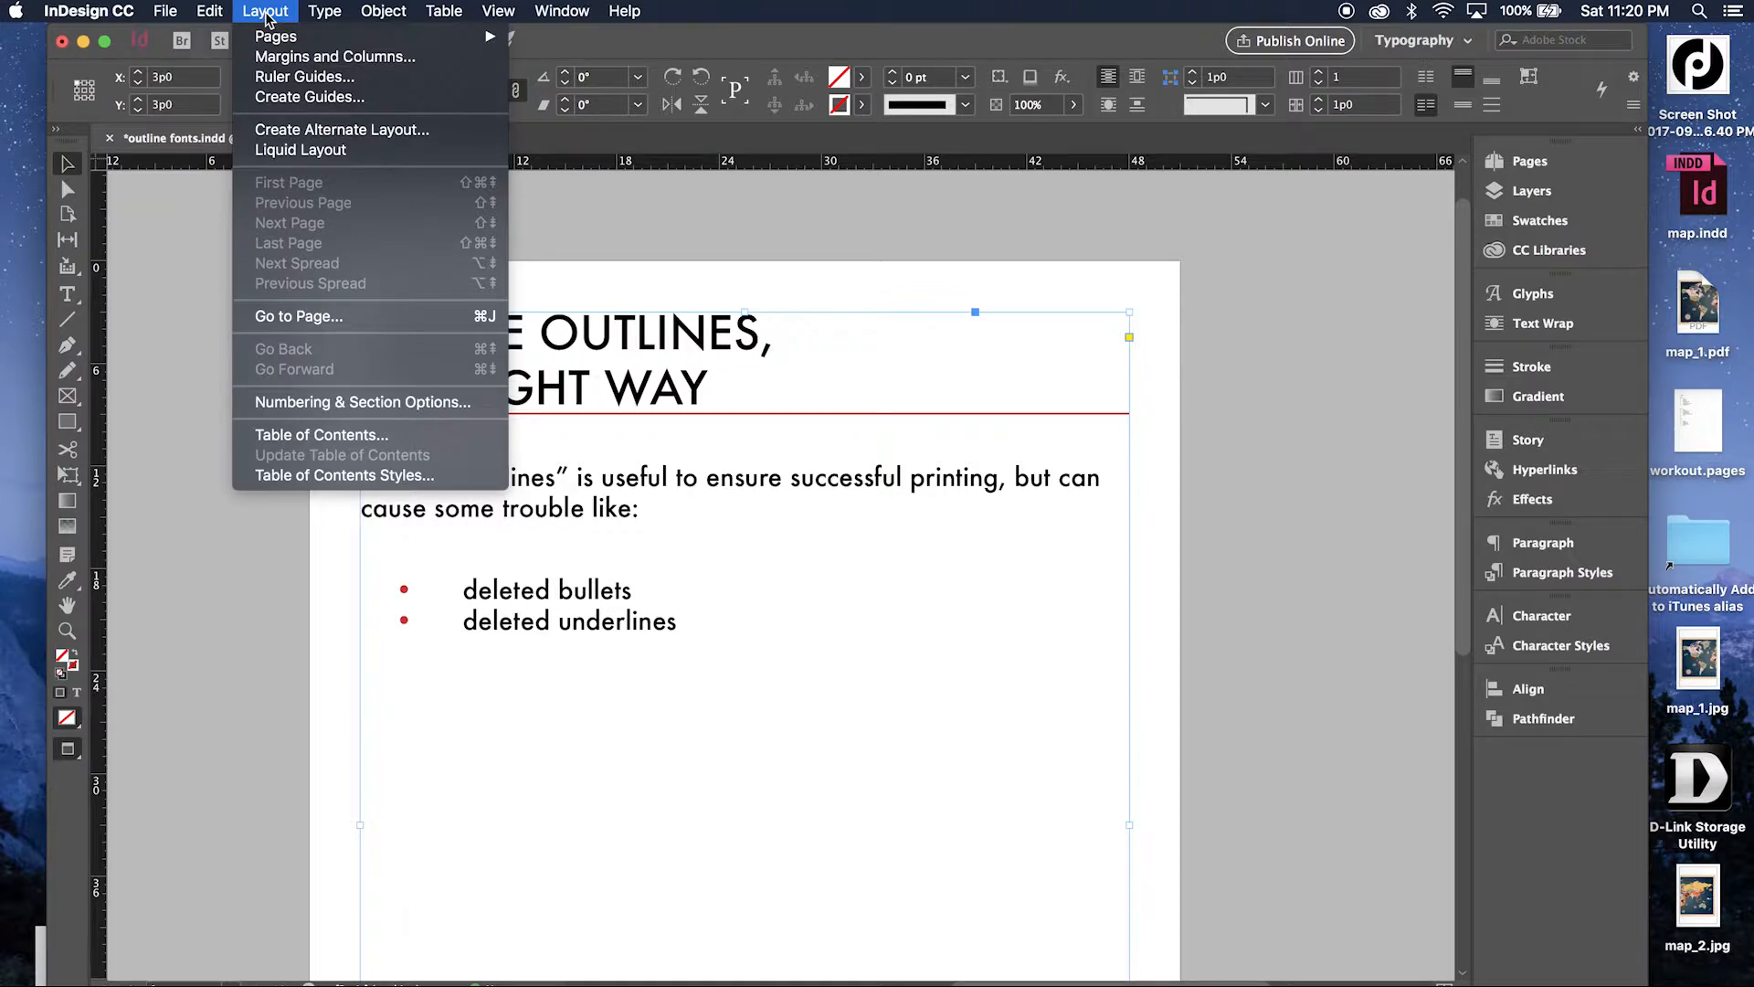
mouse_move(210, 11)
mouse_move(296, 430)
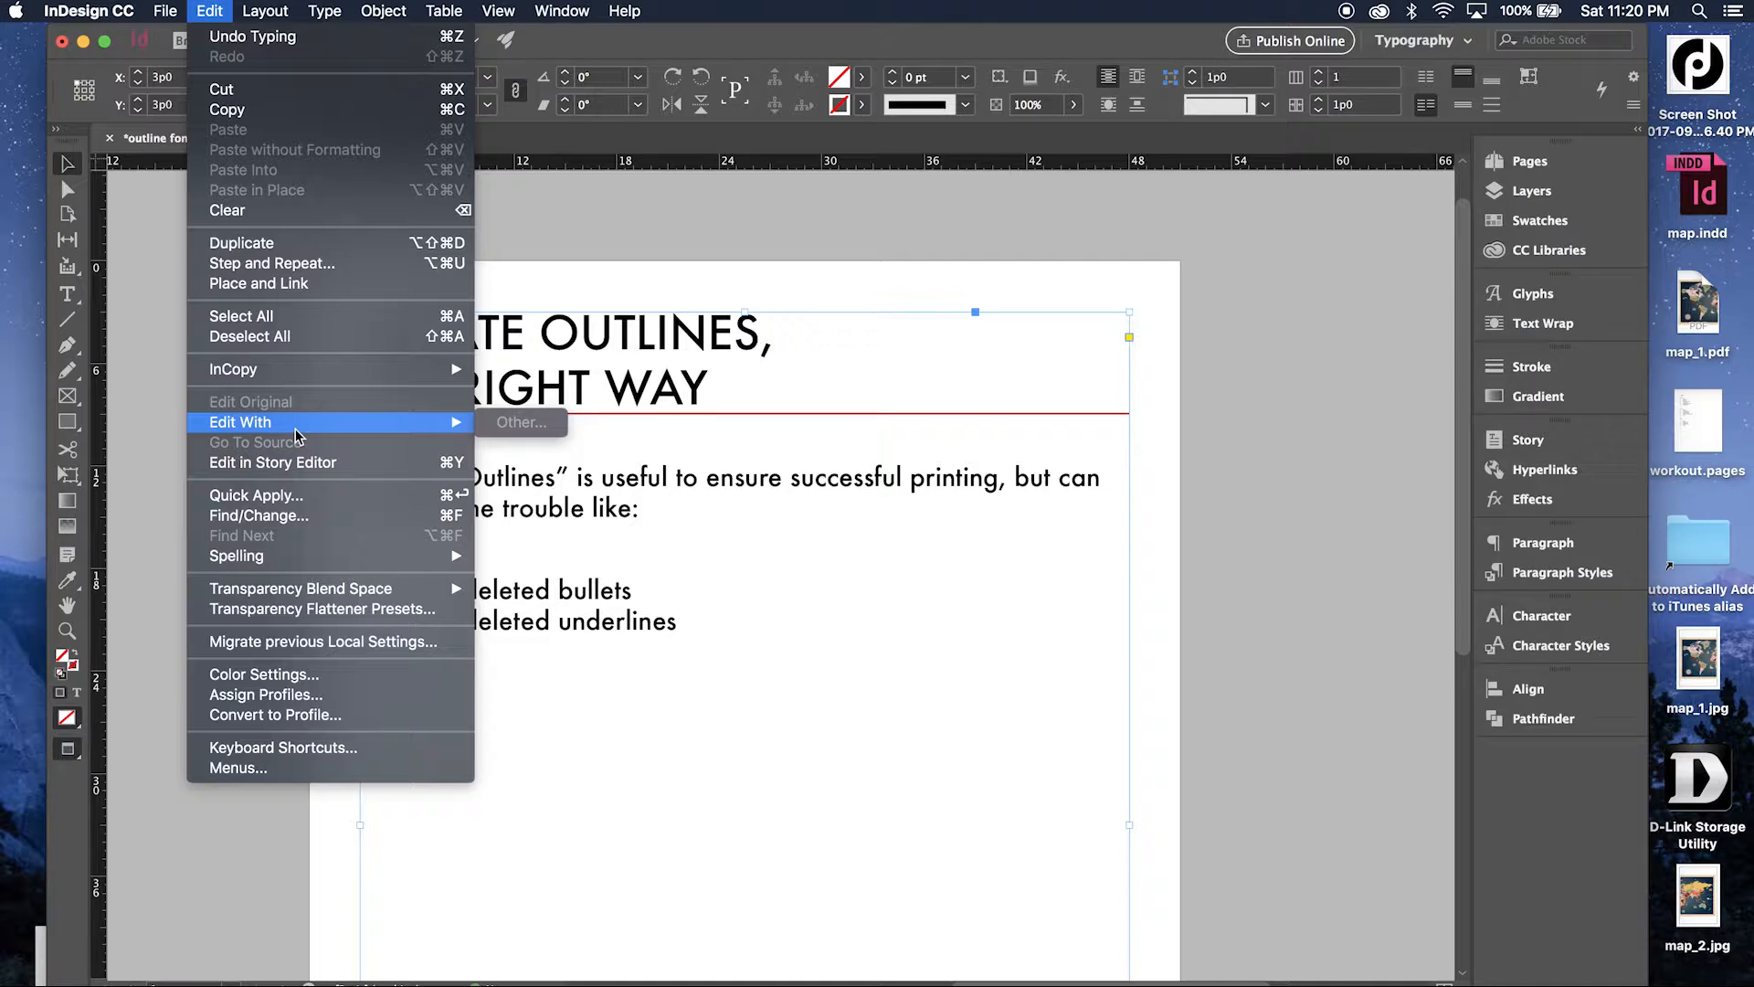
mouse_move(325, 559)
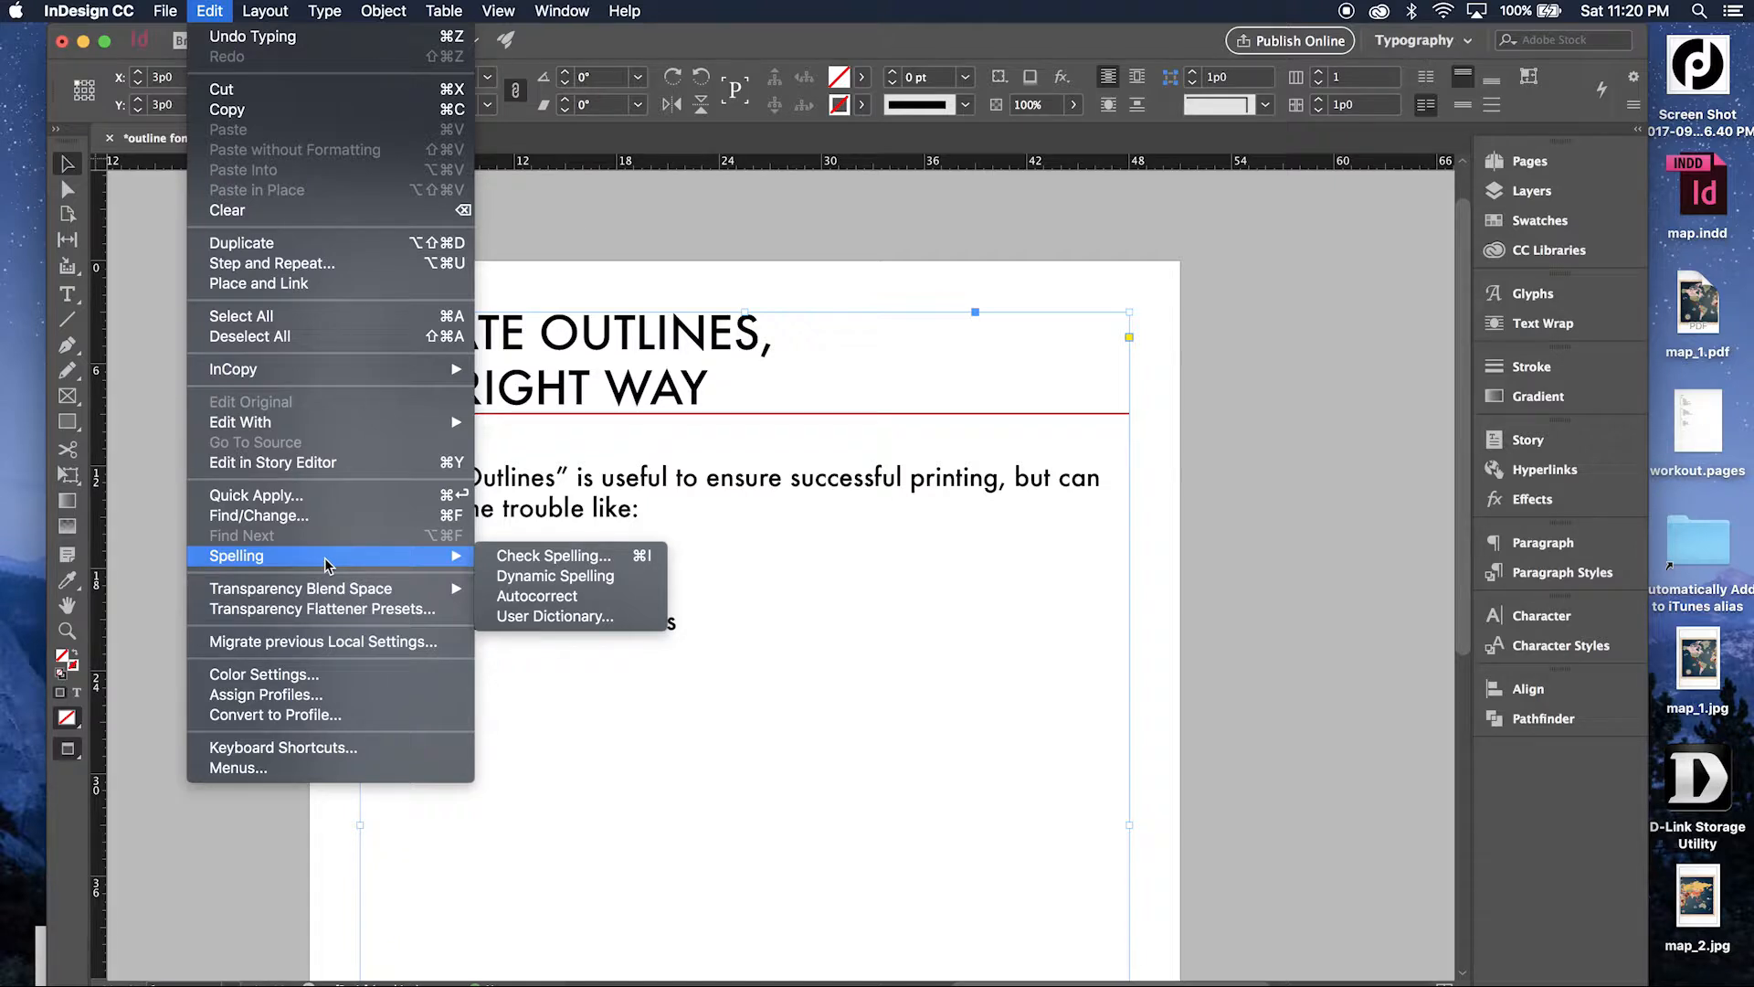
click(322, 611)
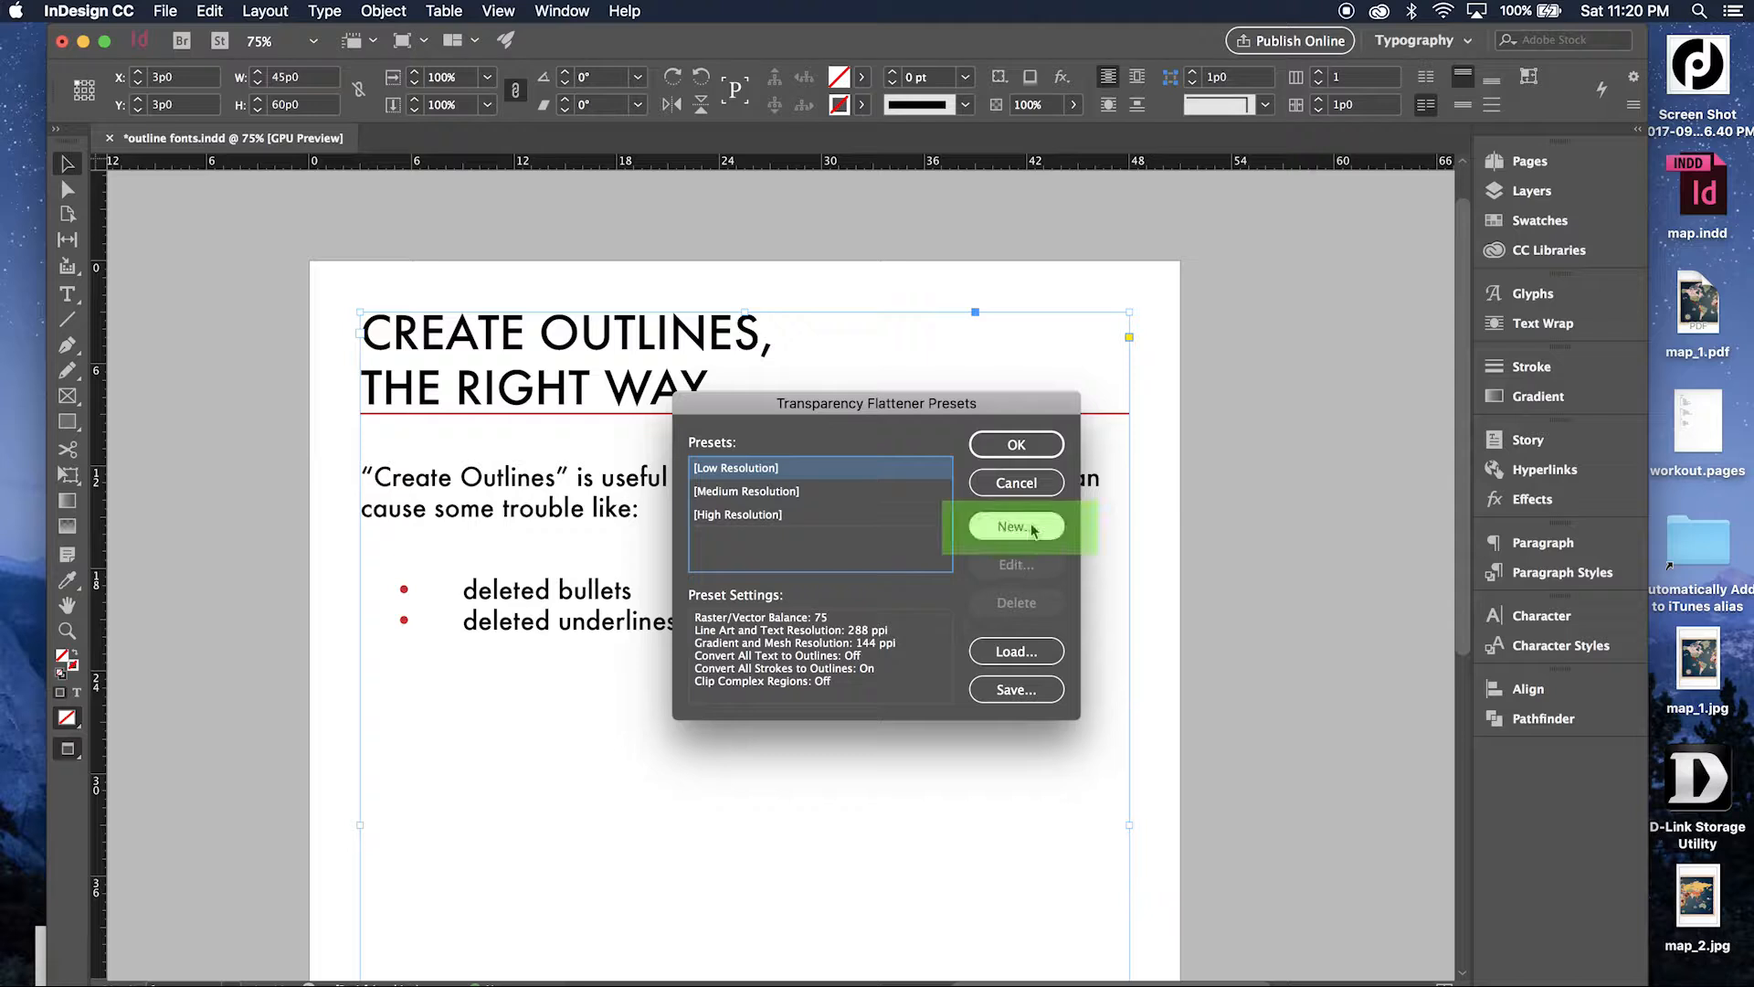
click(1015, 527)
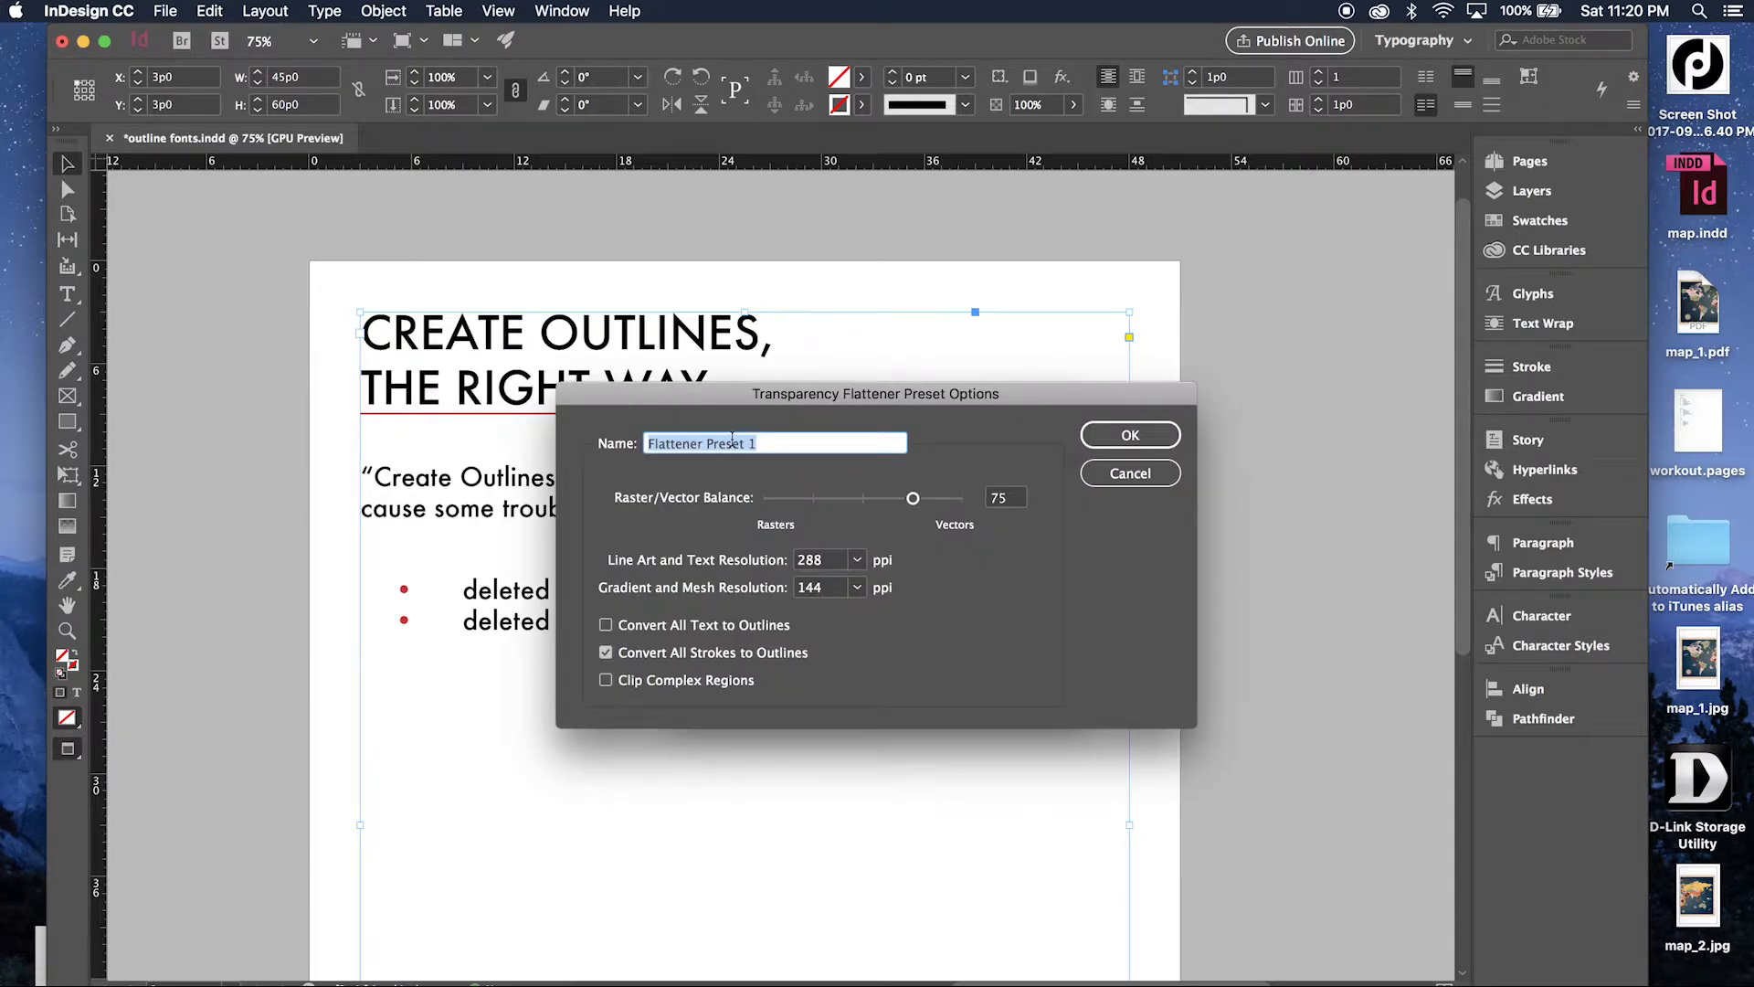
text(flatten t)
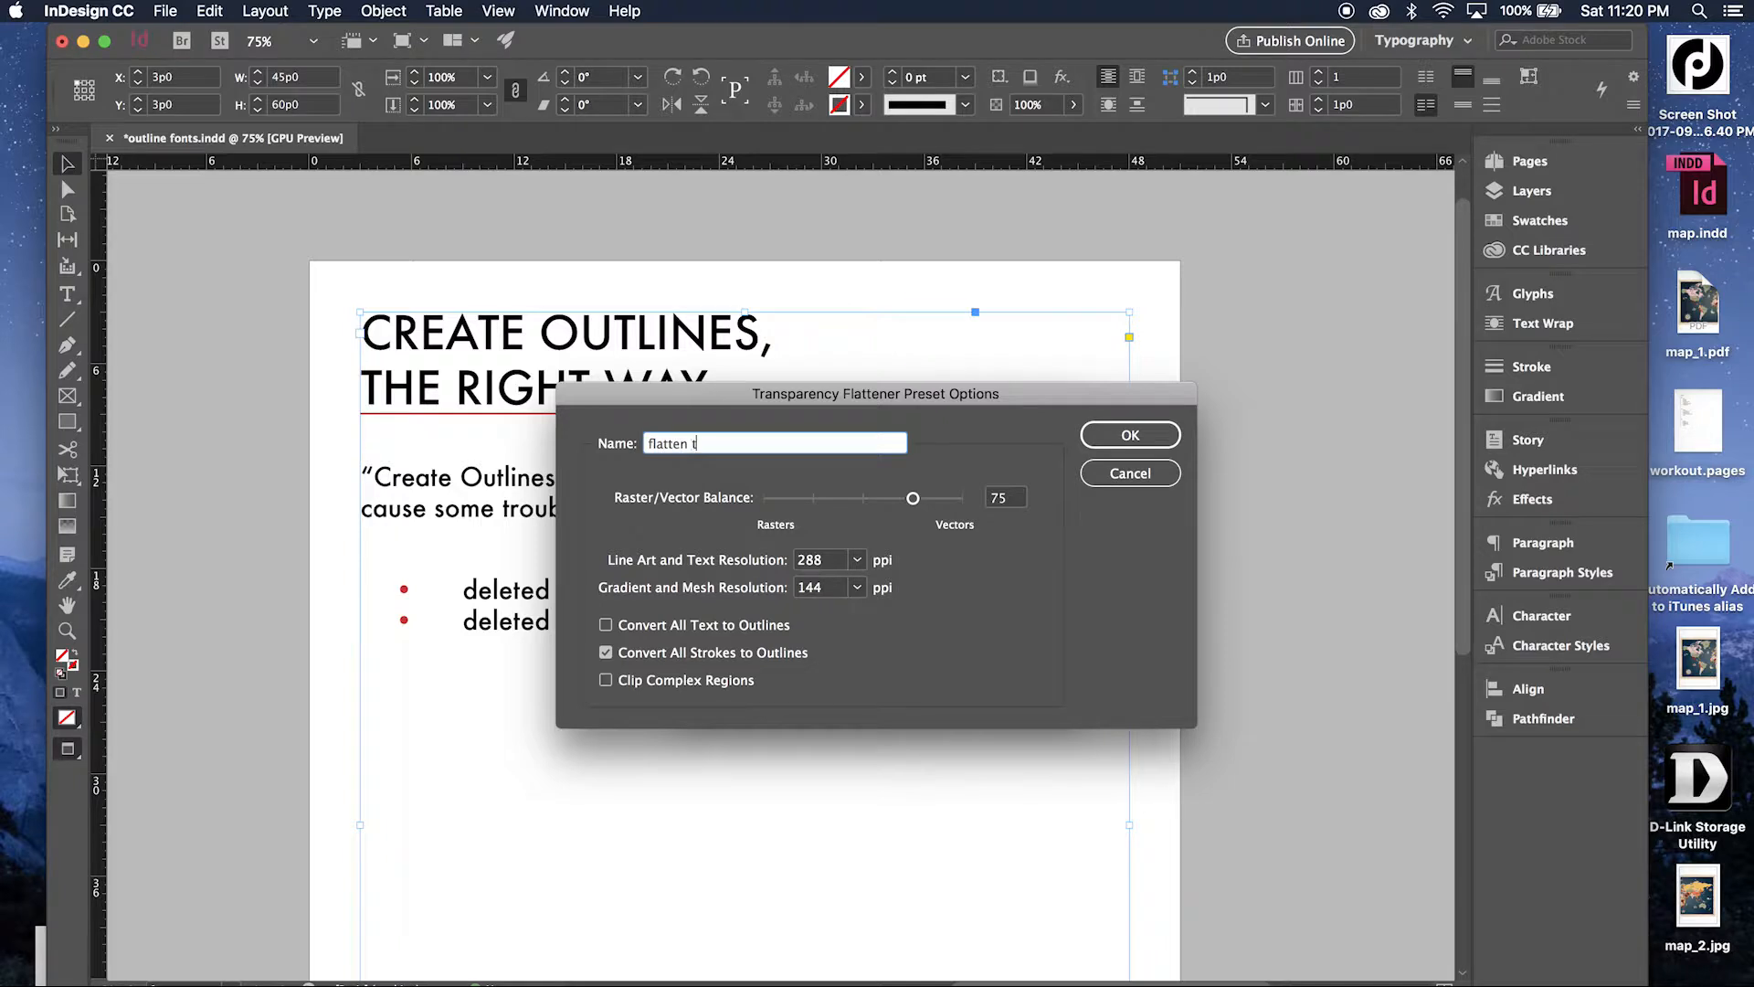
text(ype)
key(super+a)
key(BackSpace)
text(create outline)
Set the preset's line art and text resolution to 300 ppi and enable Convert All Text to Outlines.
double_click(815, 560)
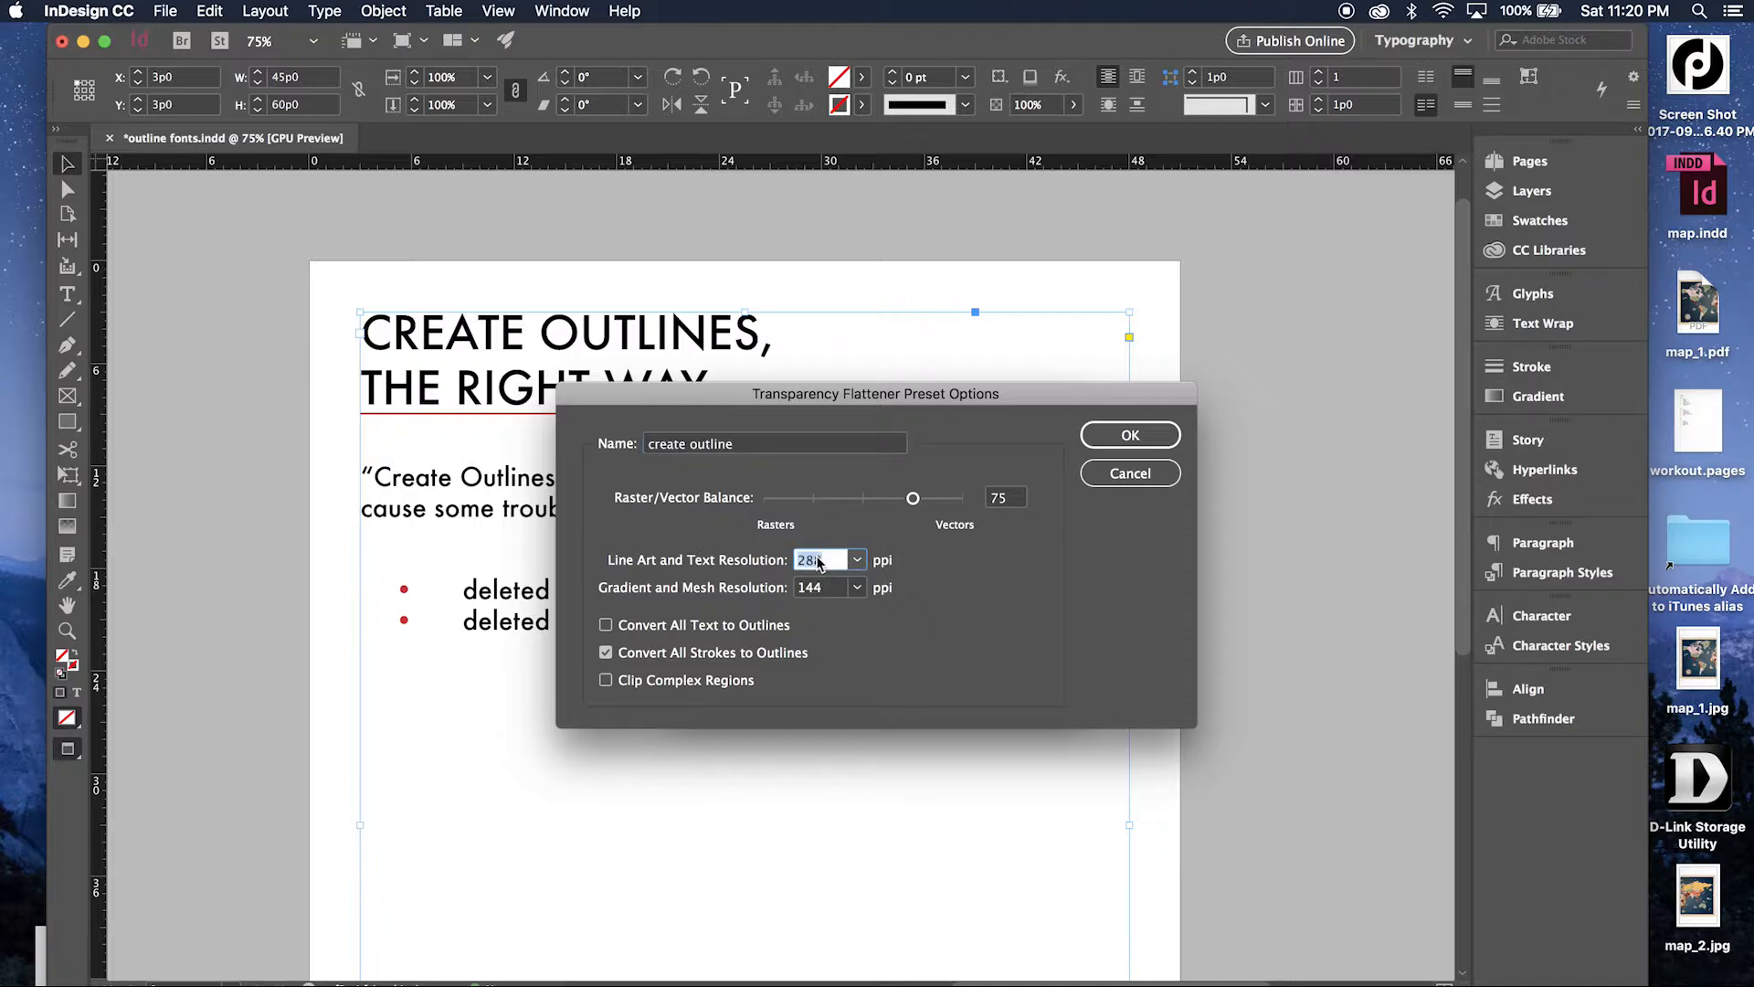
text(300)
key(Tab)
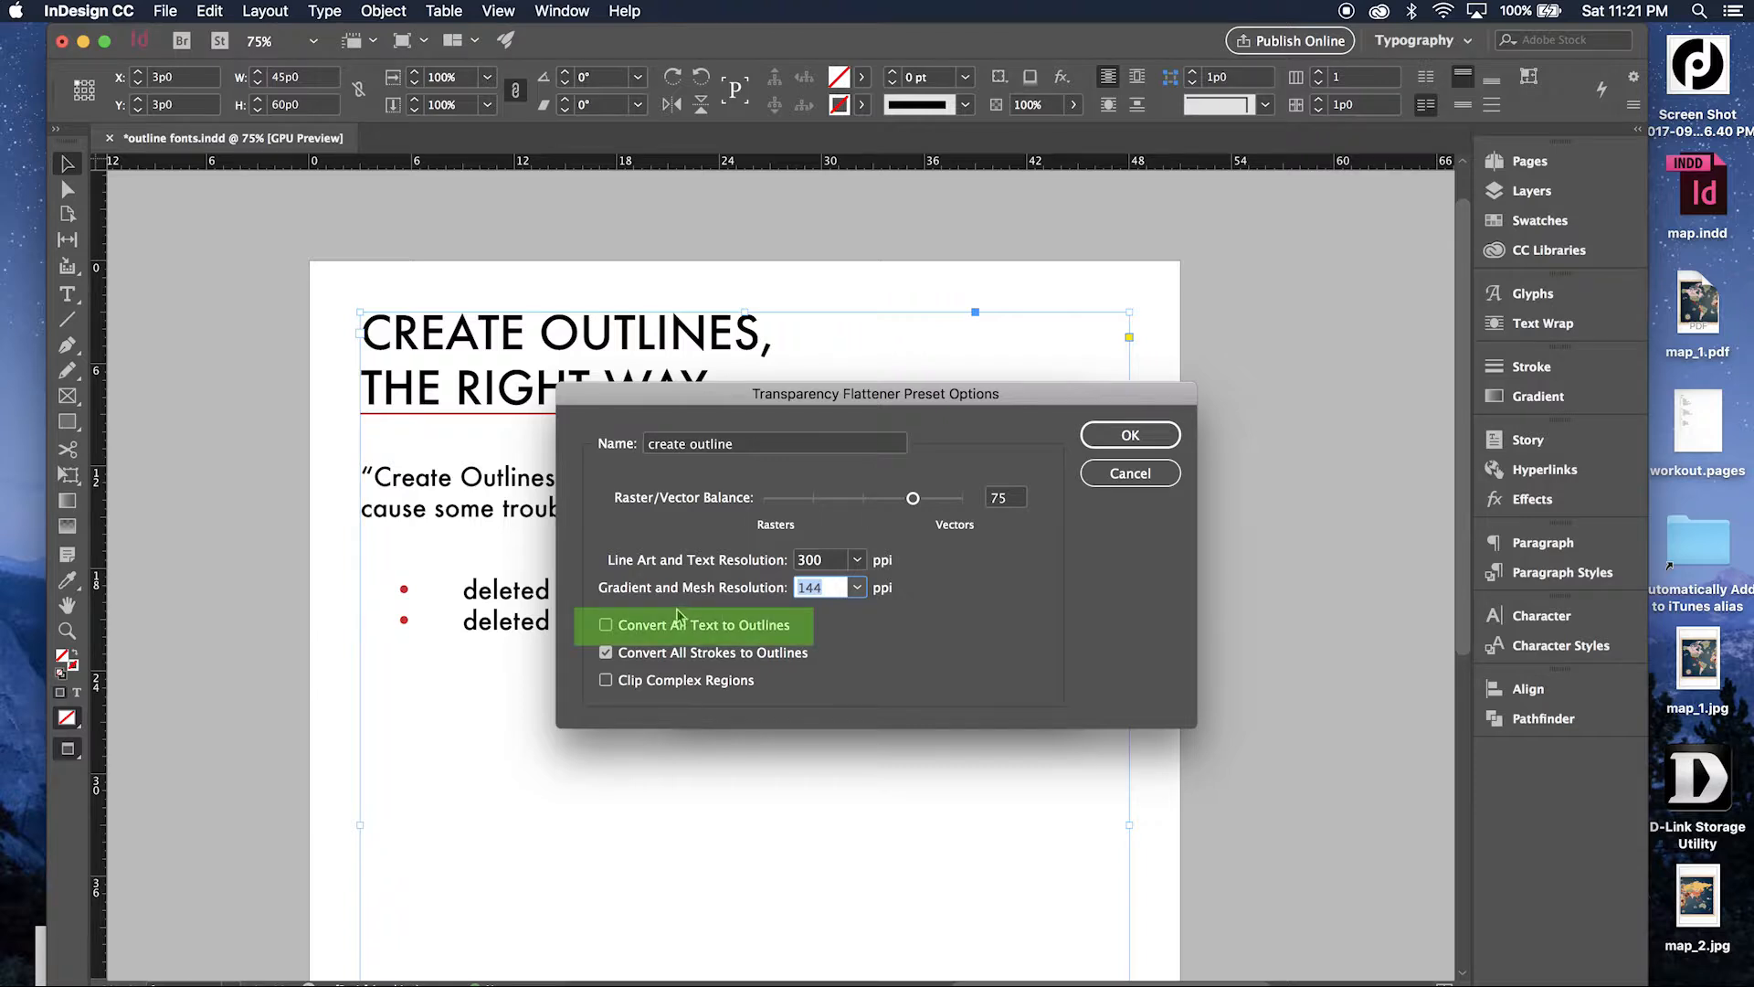
click(605, 627)
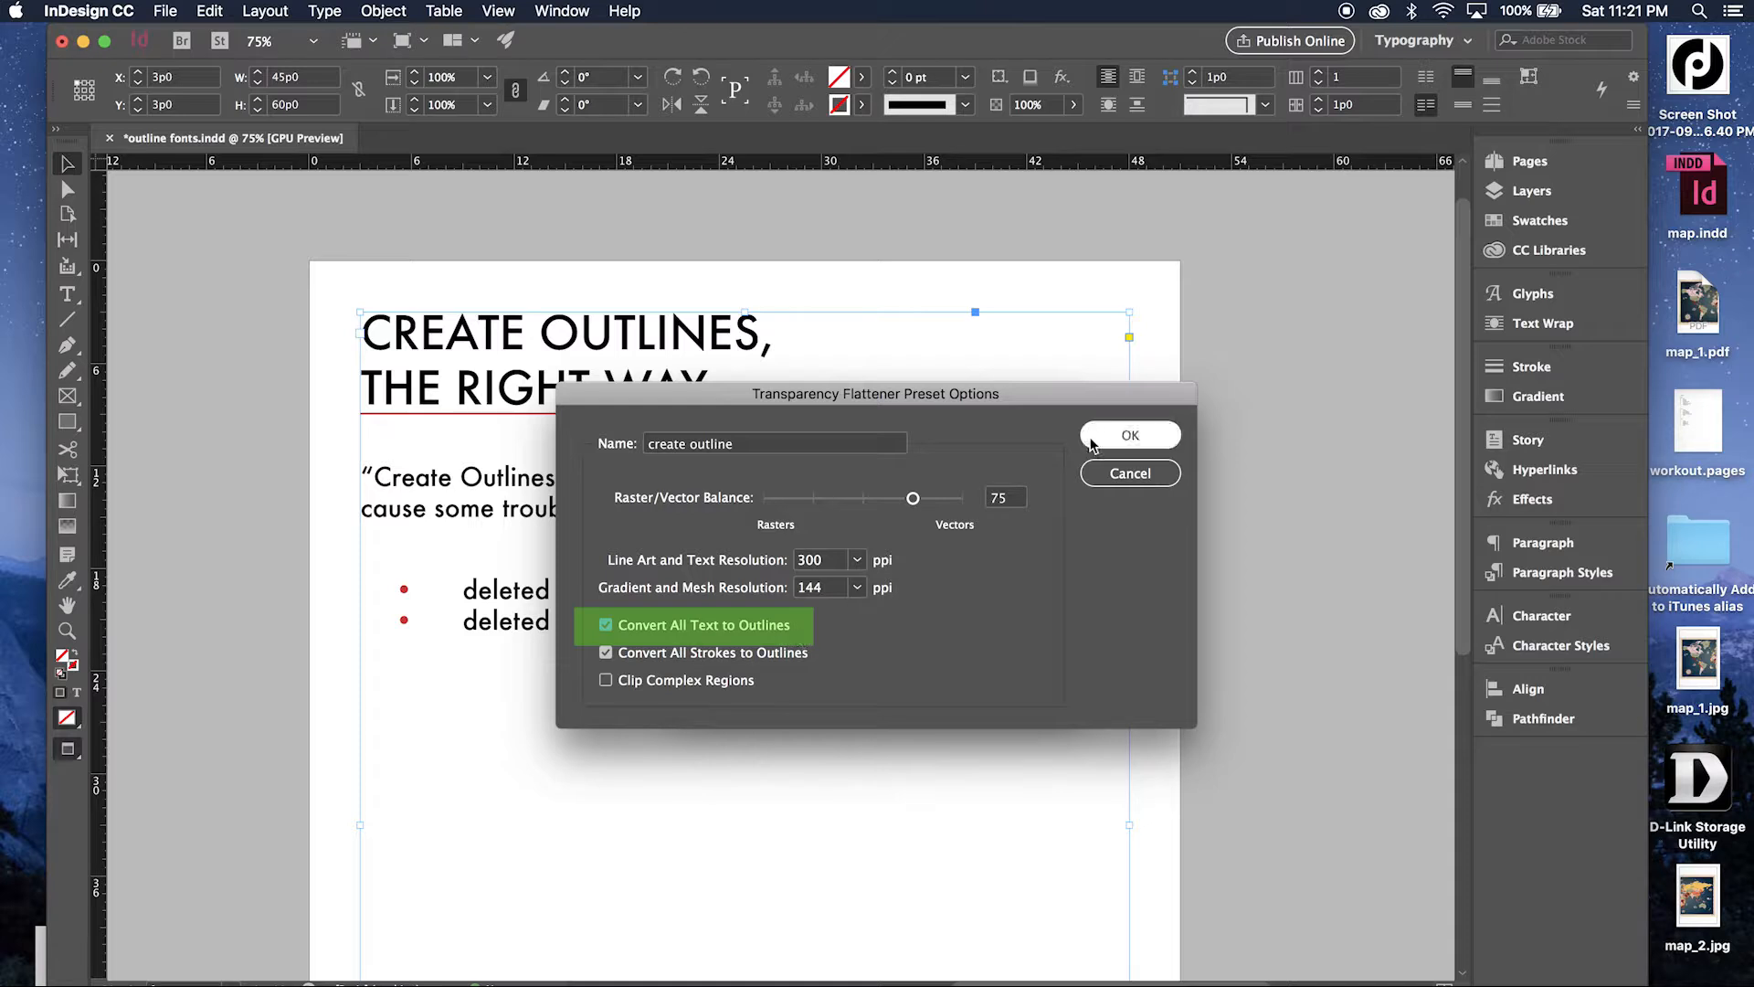
Change the preset's name to "create outlines" and save it to the flattener presets.
click(838, 445)
text(s)
click(1130, 435)
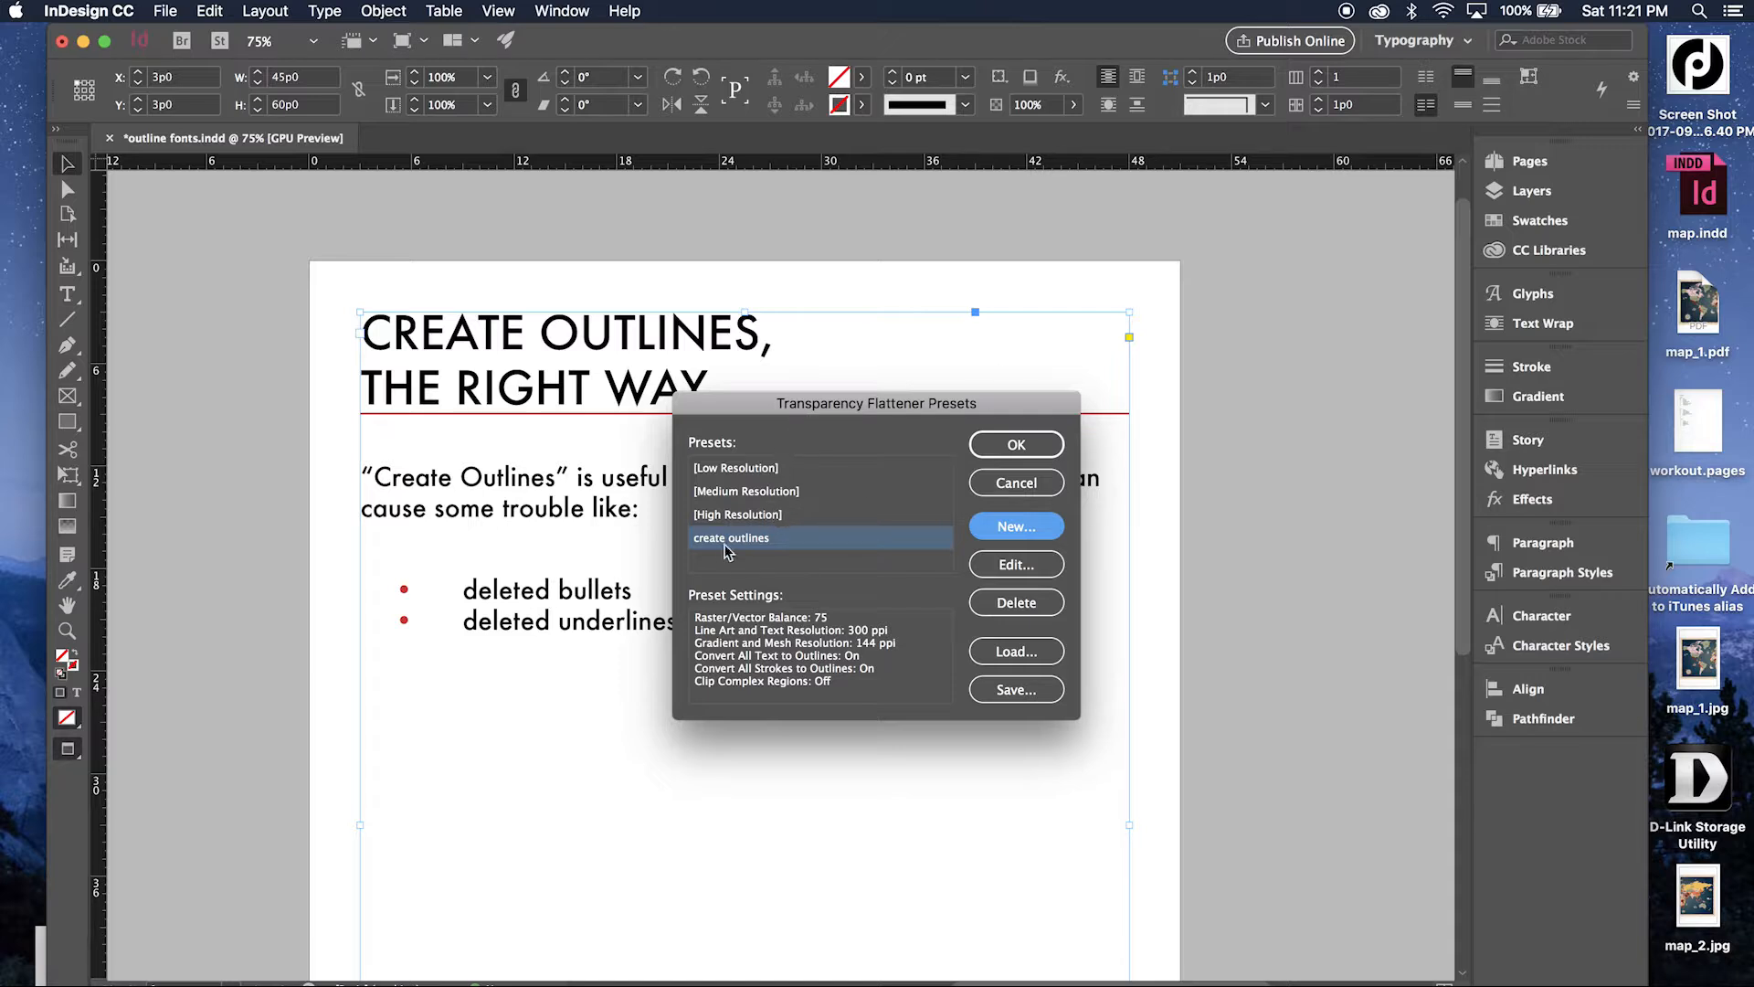
click(1015, 444)
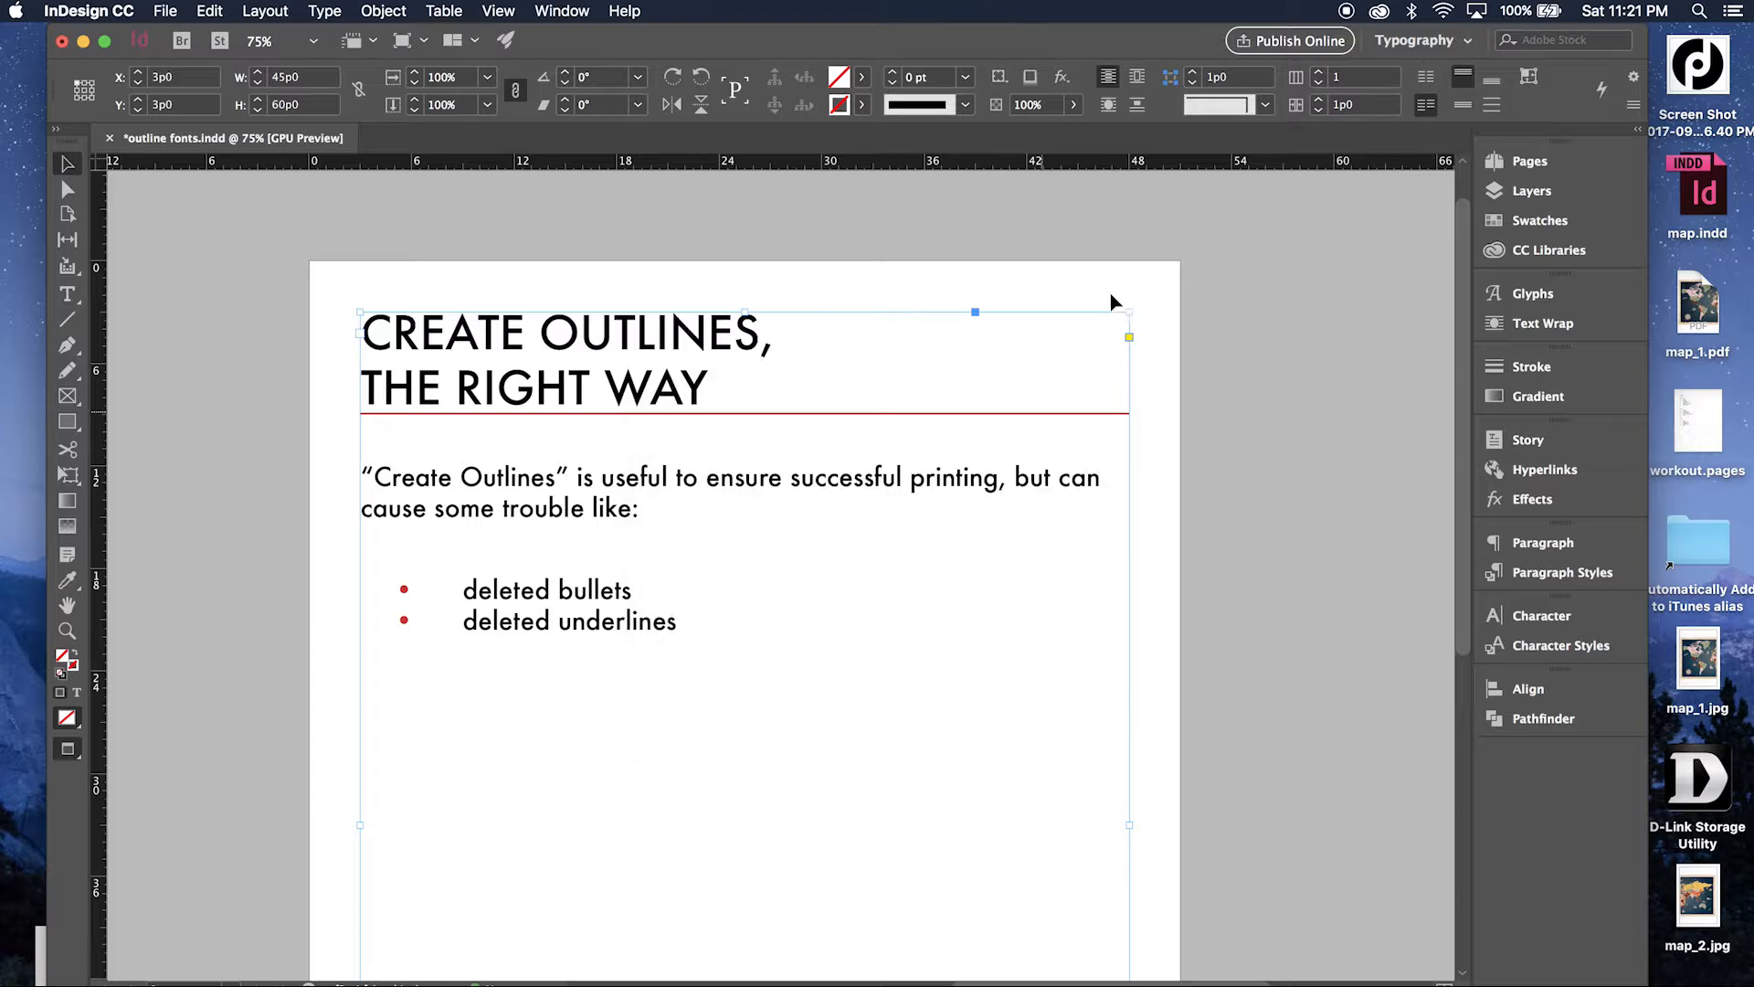
Deselect the text frame and open the A-Master spread for editing.
click(1209, 385)
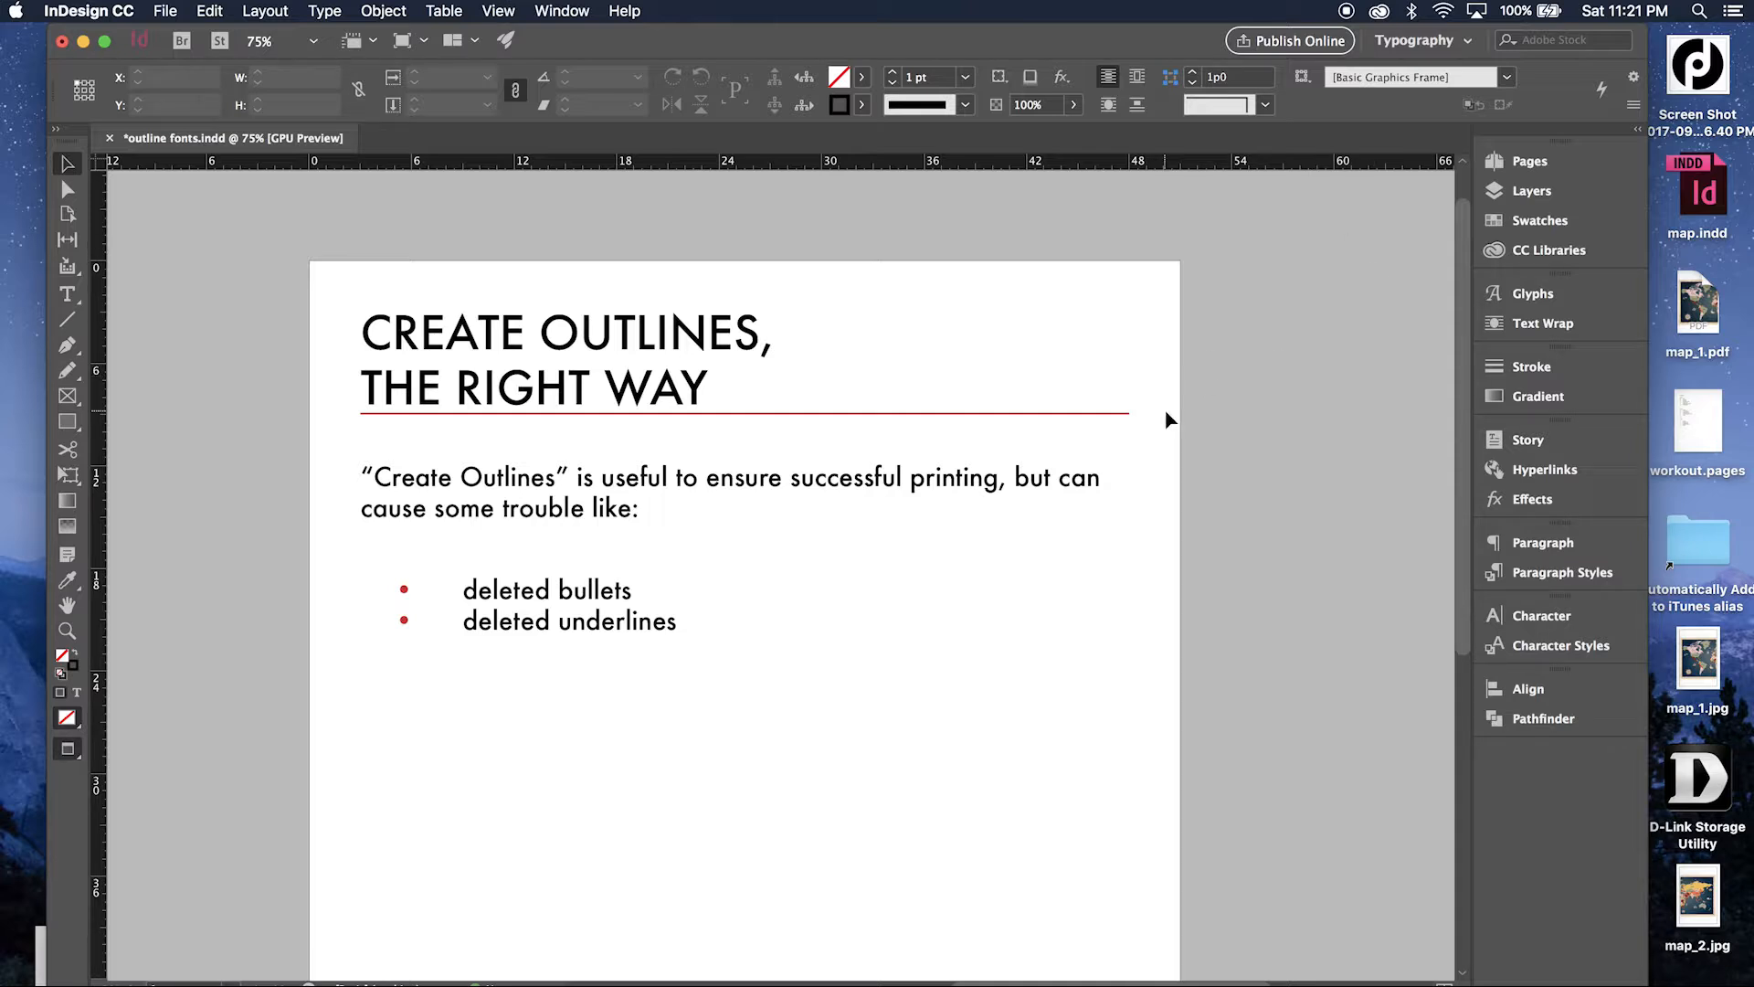
click(1488, 168)
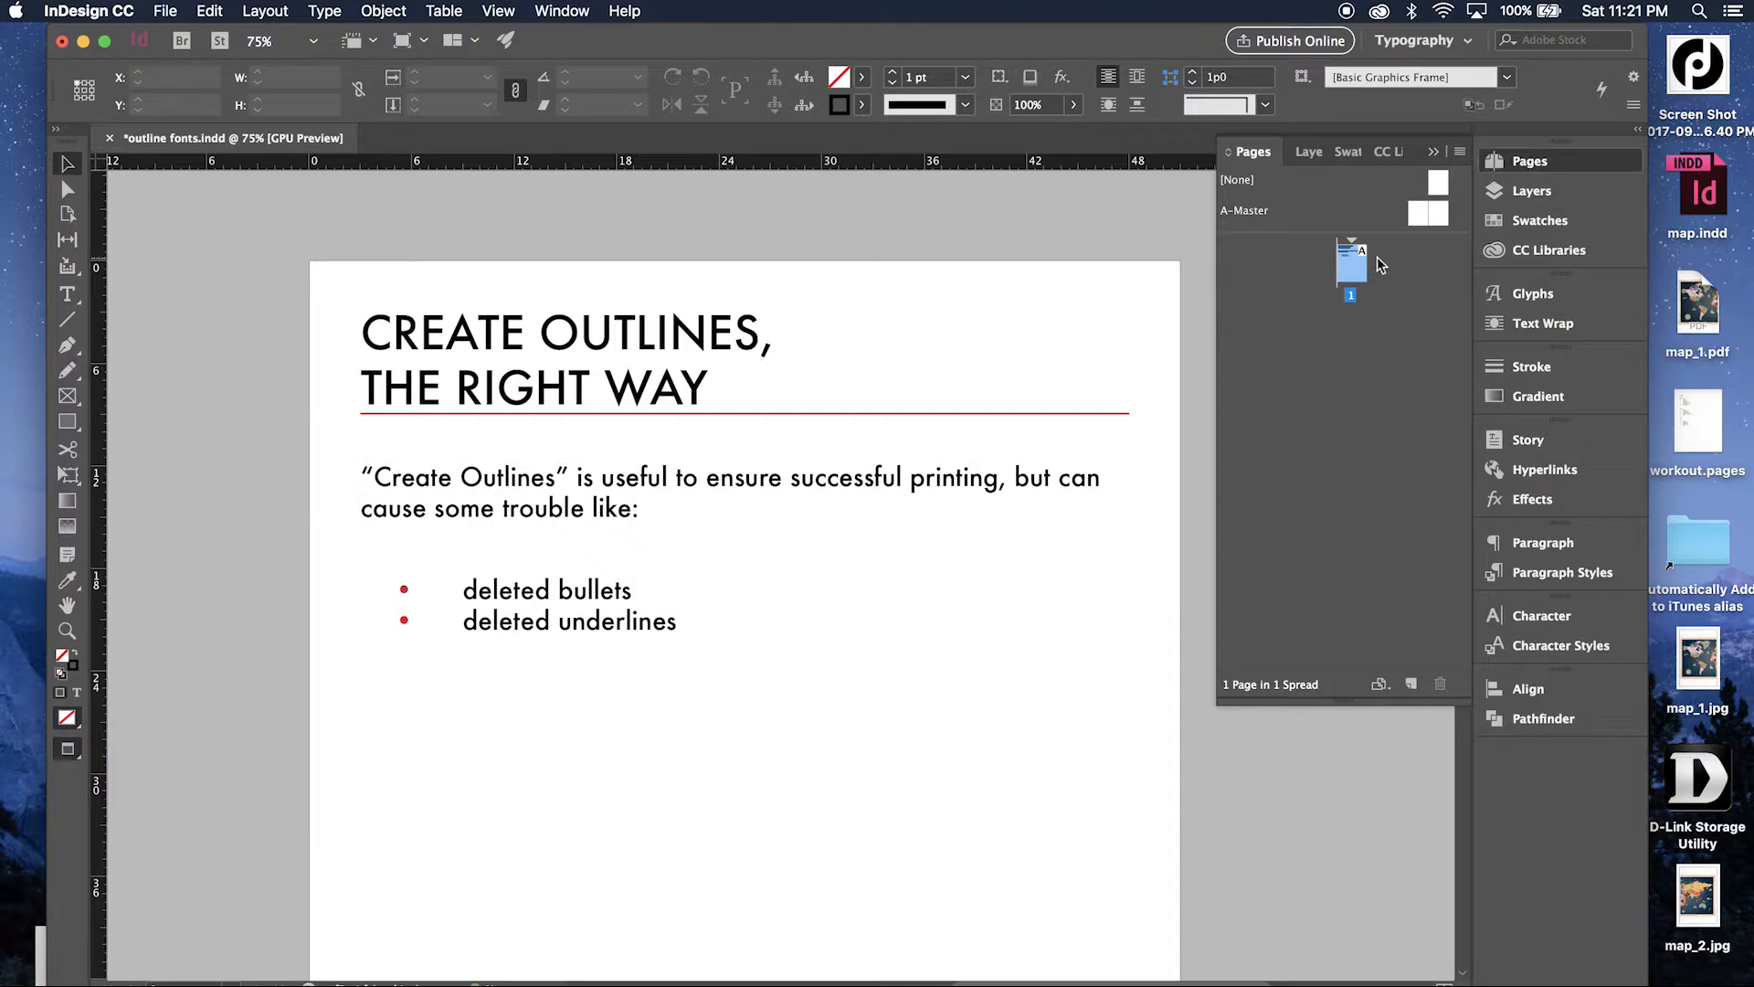
double_click(1418, 214)
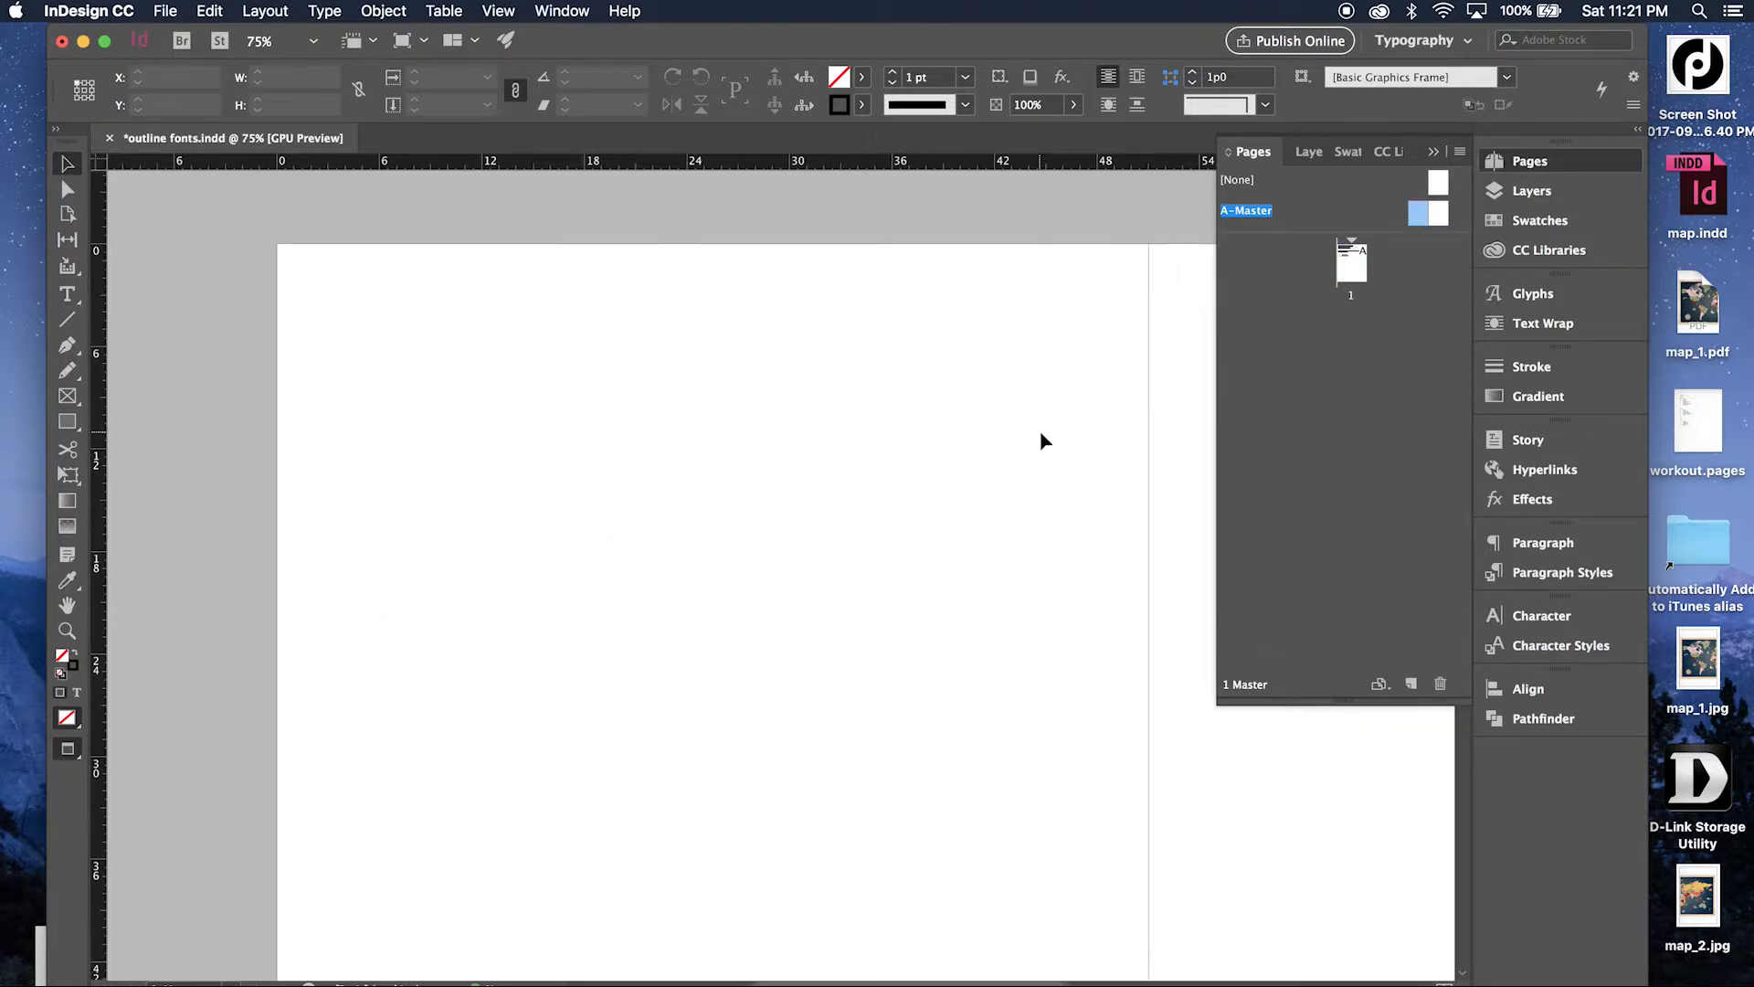
click(1525, 168)
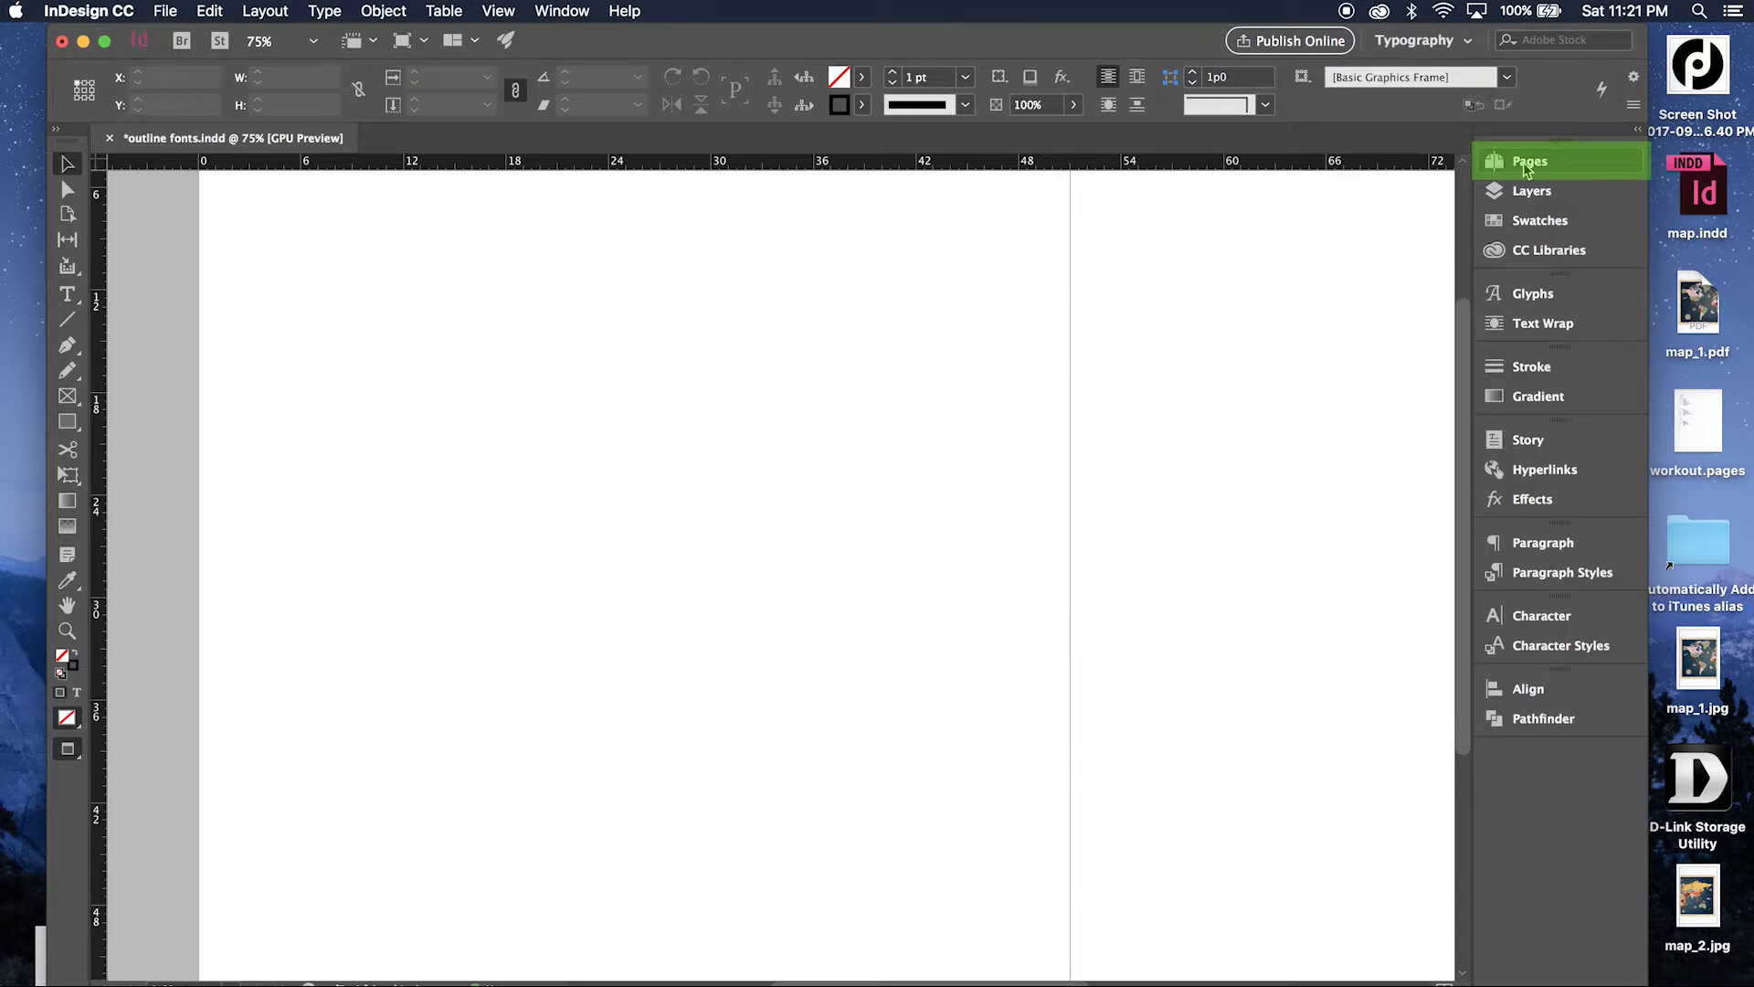
click(1525, 169)
click(1252, 211)
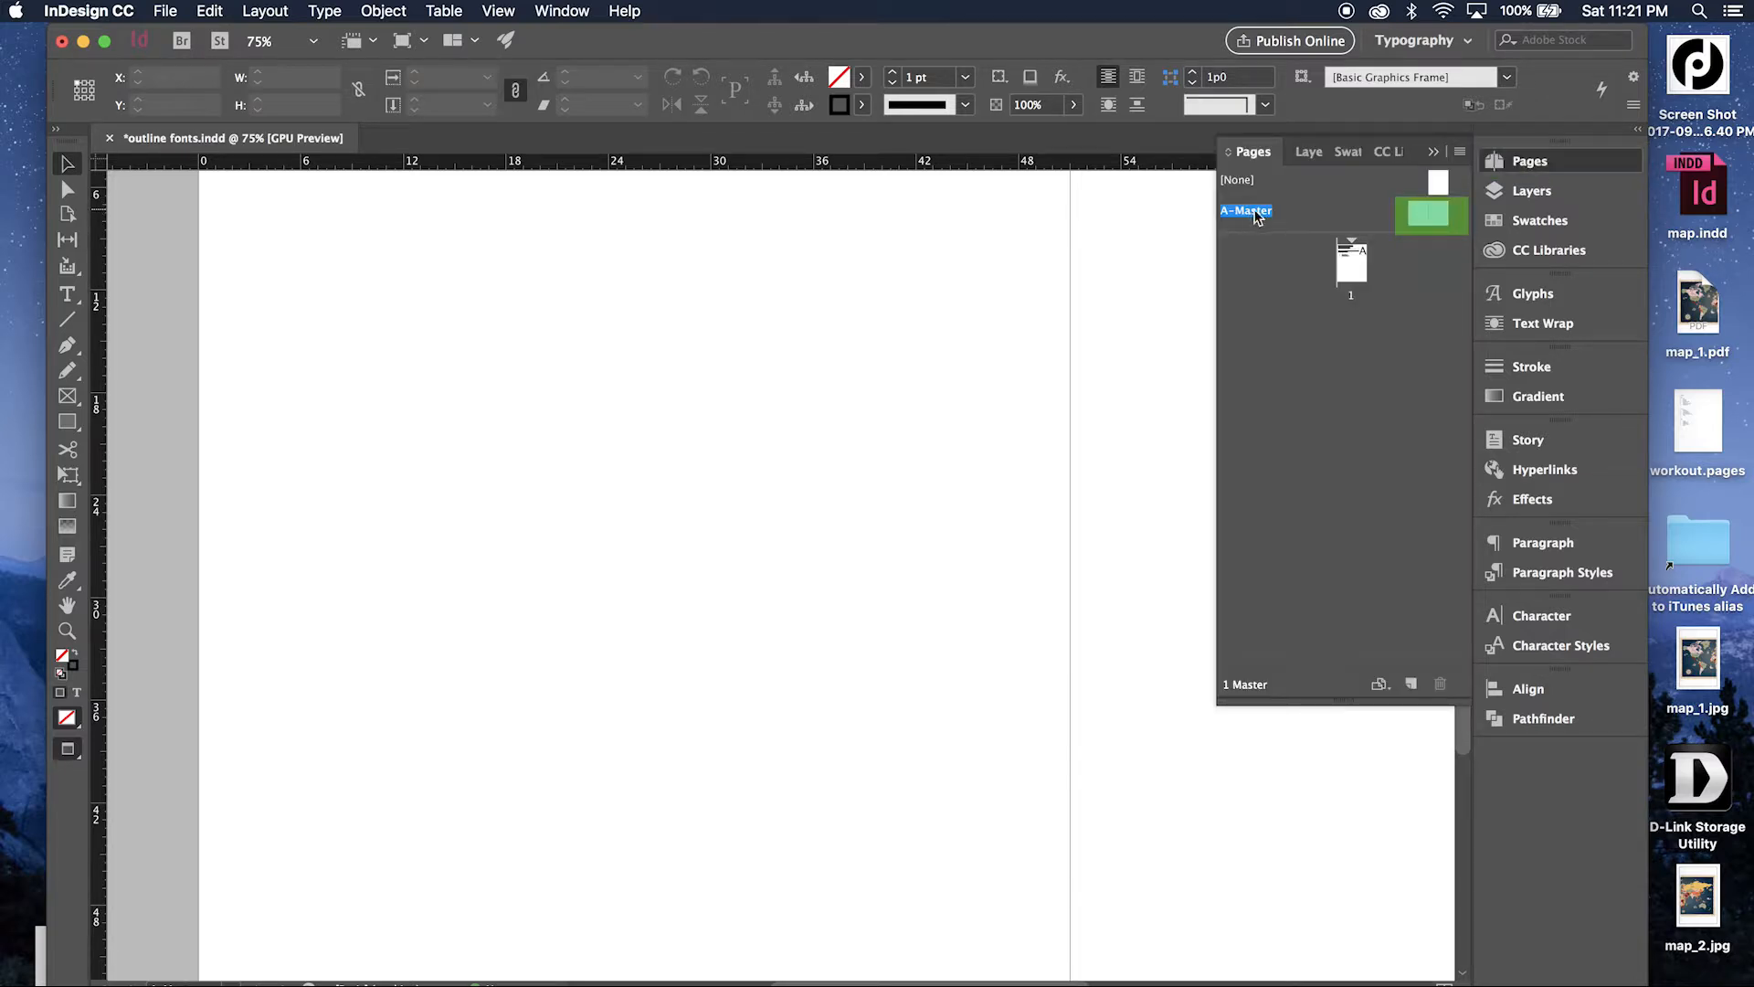
double_click(1434, 215)
Create a 1p0 by 1p0 rectangle in the lower part of the A-Master spread's right page.
scroll(717, 396, left, 2)
scroll(717, 395, down, 5)
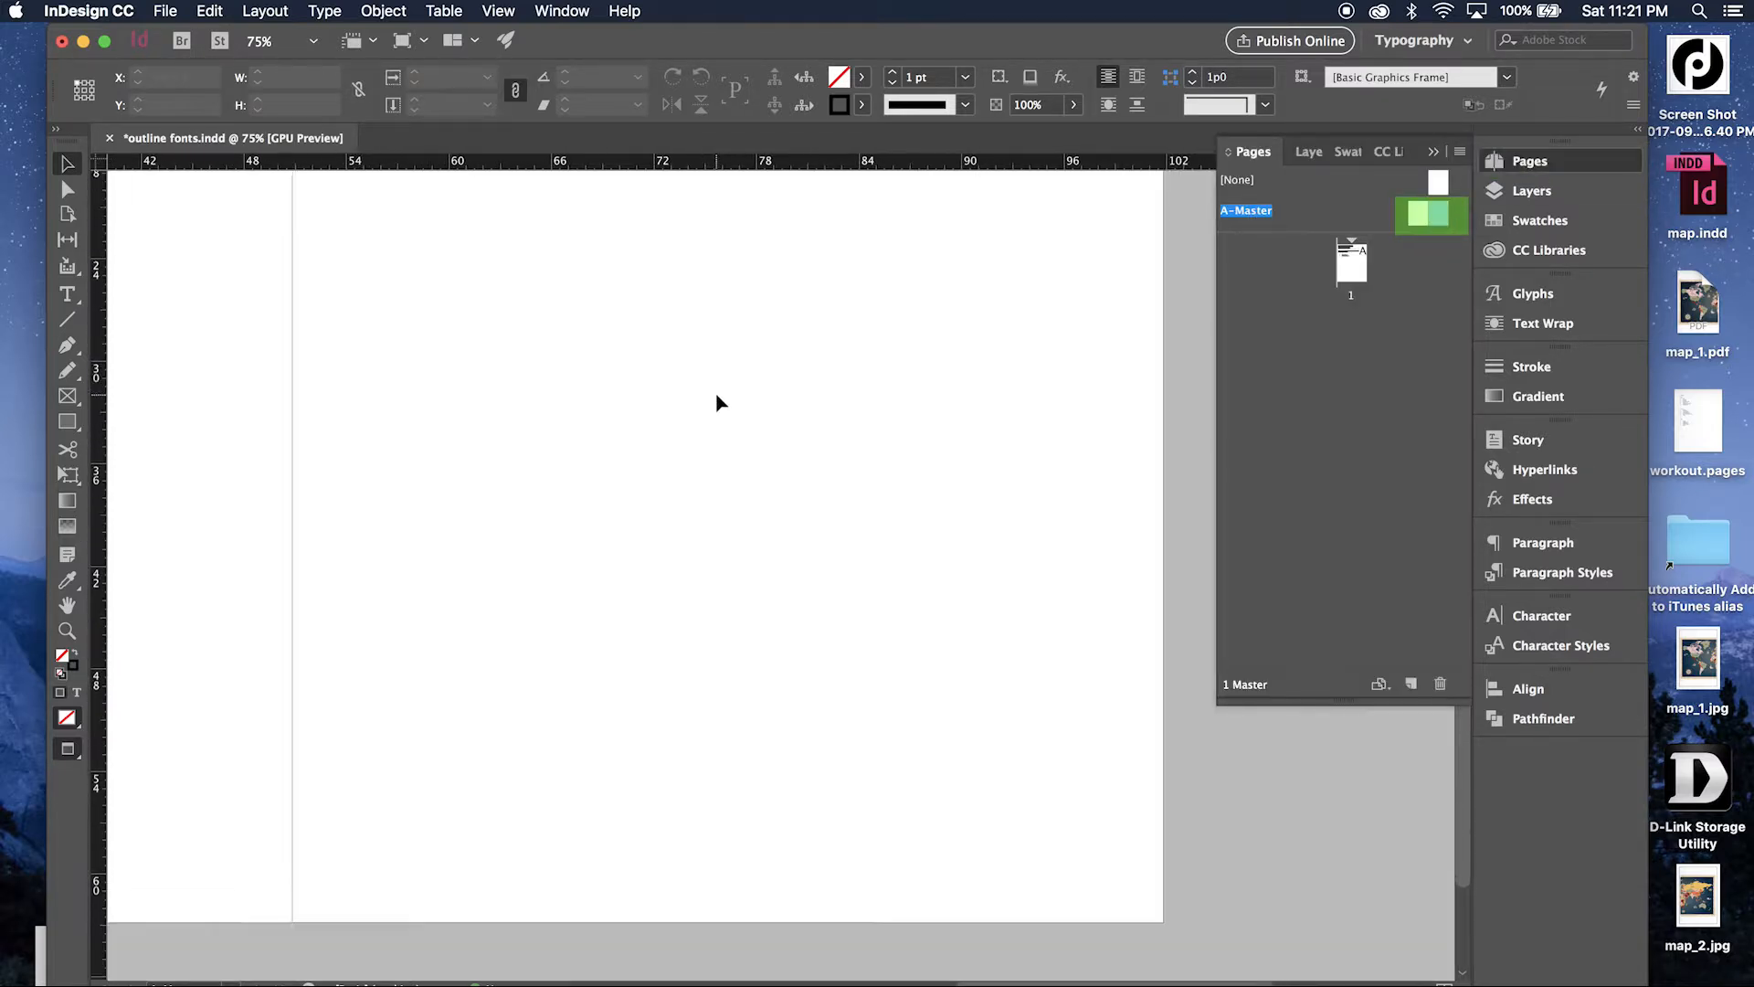
scroll(717, 395, down, 3)
scroll(716, 396, left, 2)
click(73, 427)
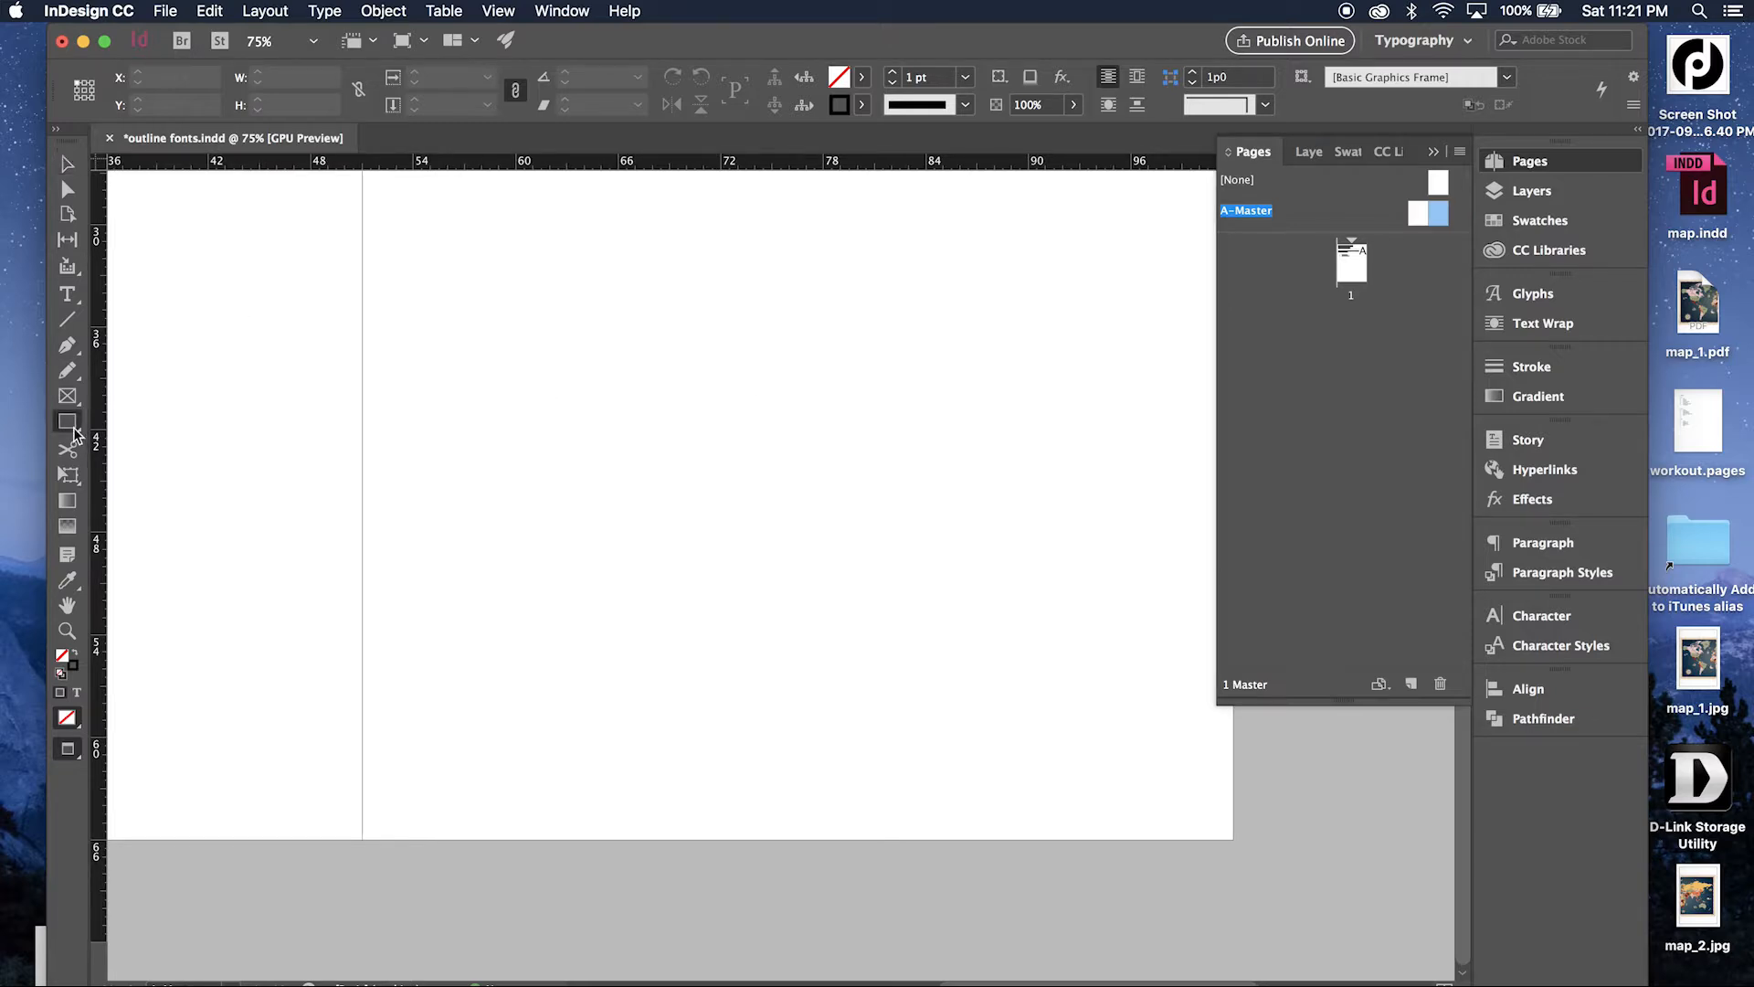
click(637, 635)
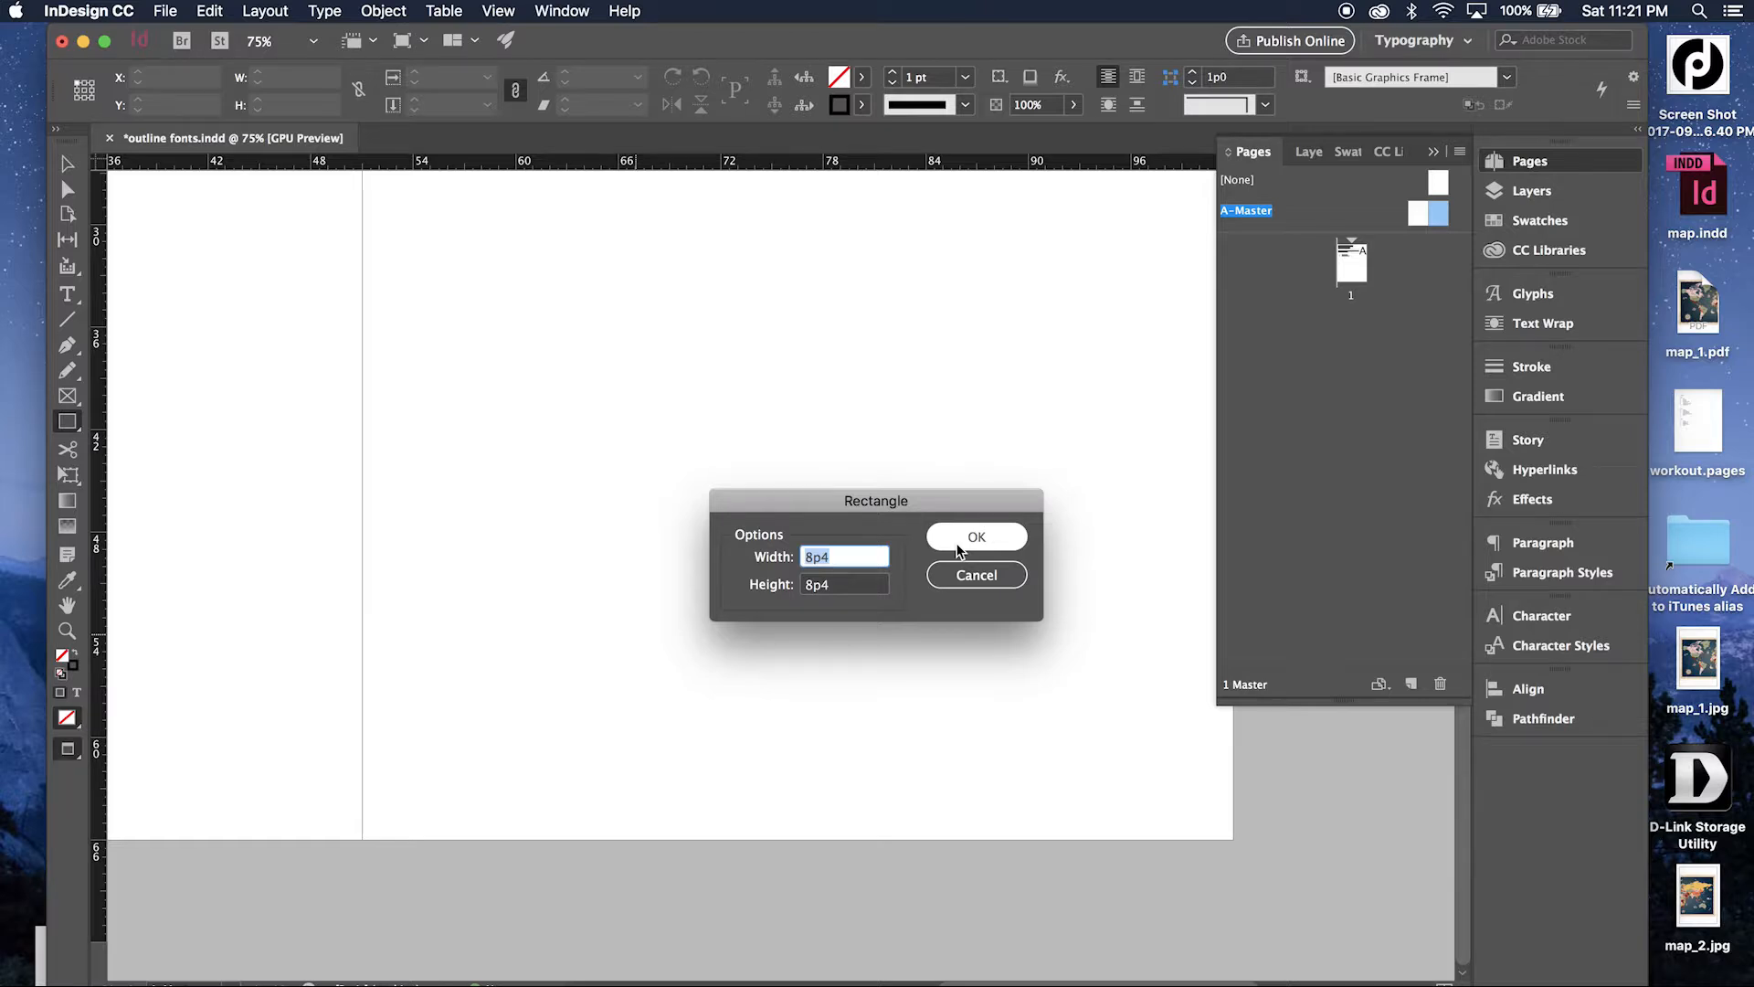
text(1p)
key(Tab)
text(1p)
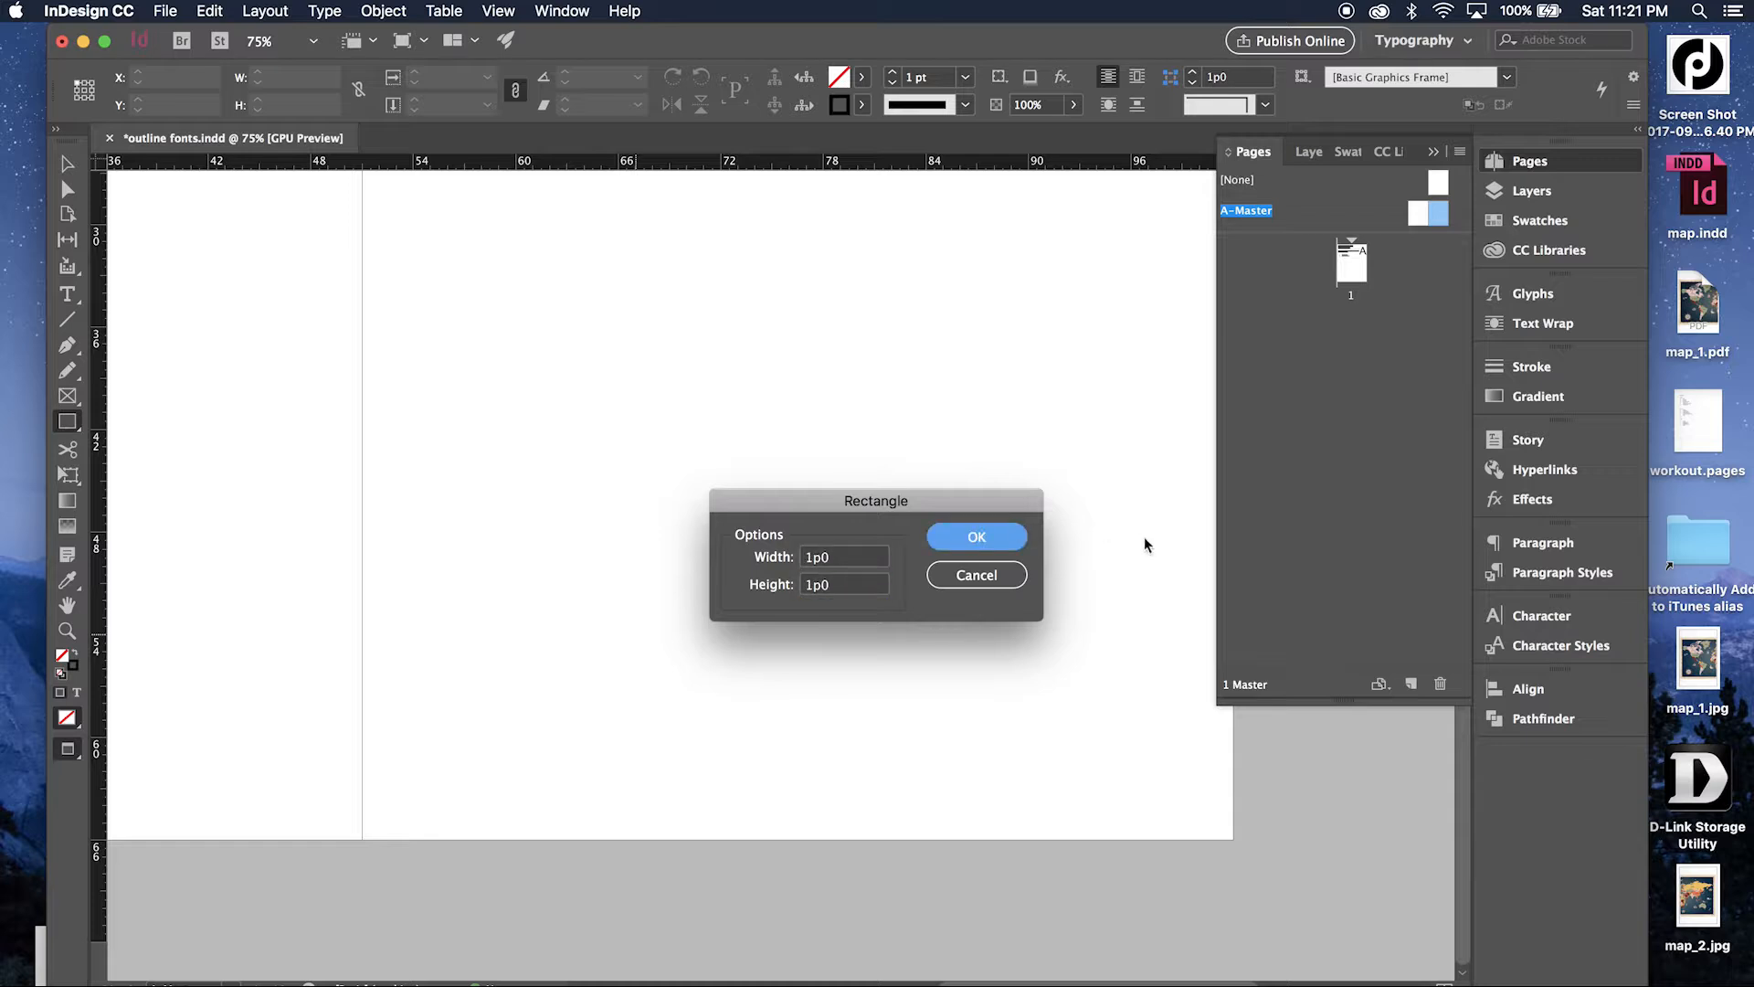
click(991, 541)
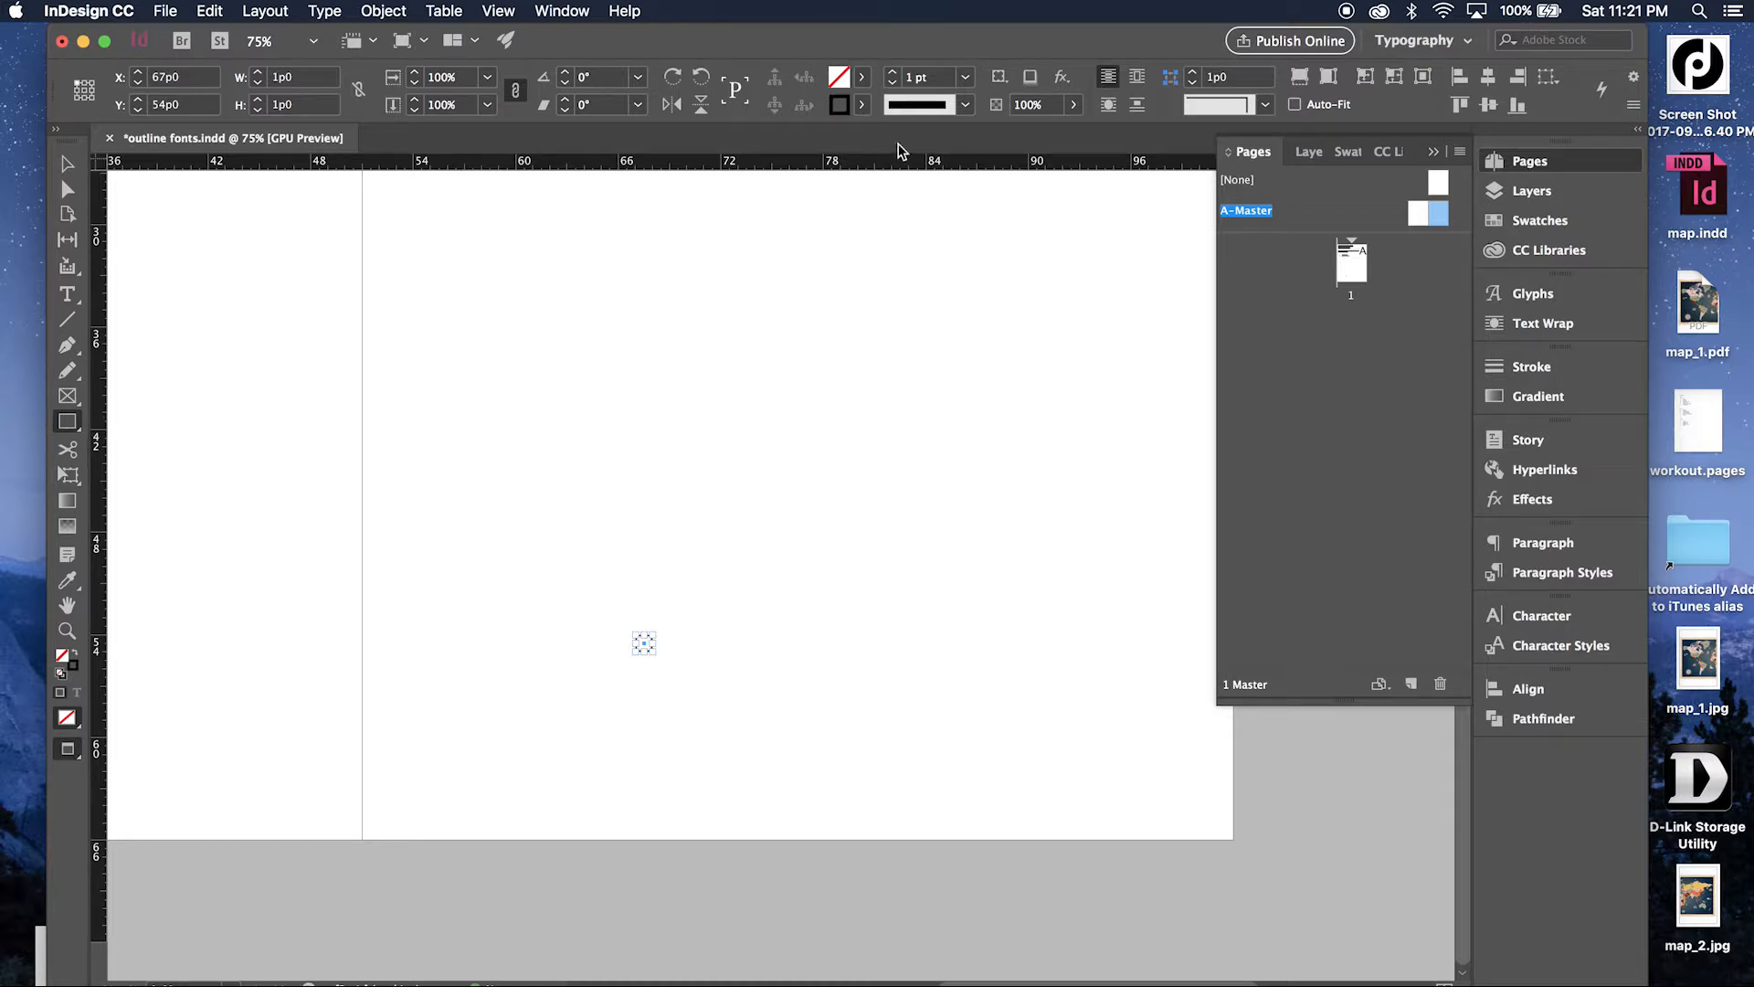
Remove the rectangle's stroke and fill it with [Paper].
click(862, 104)
click(703, 163)
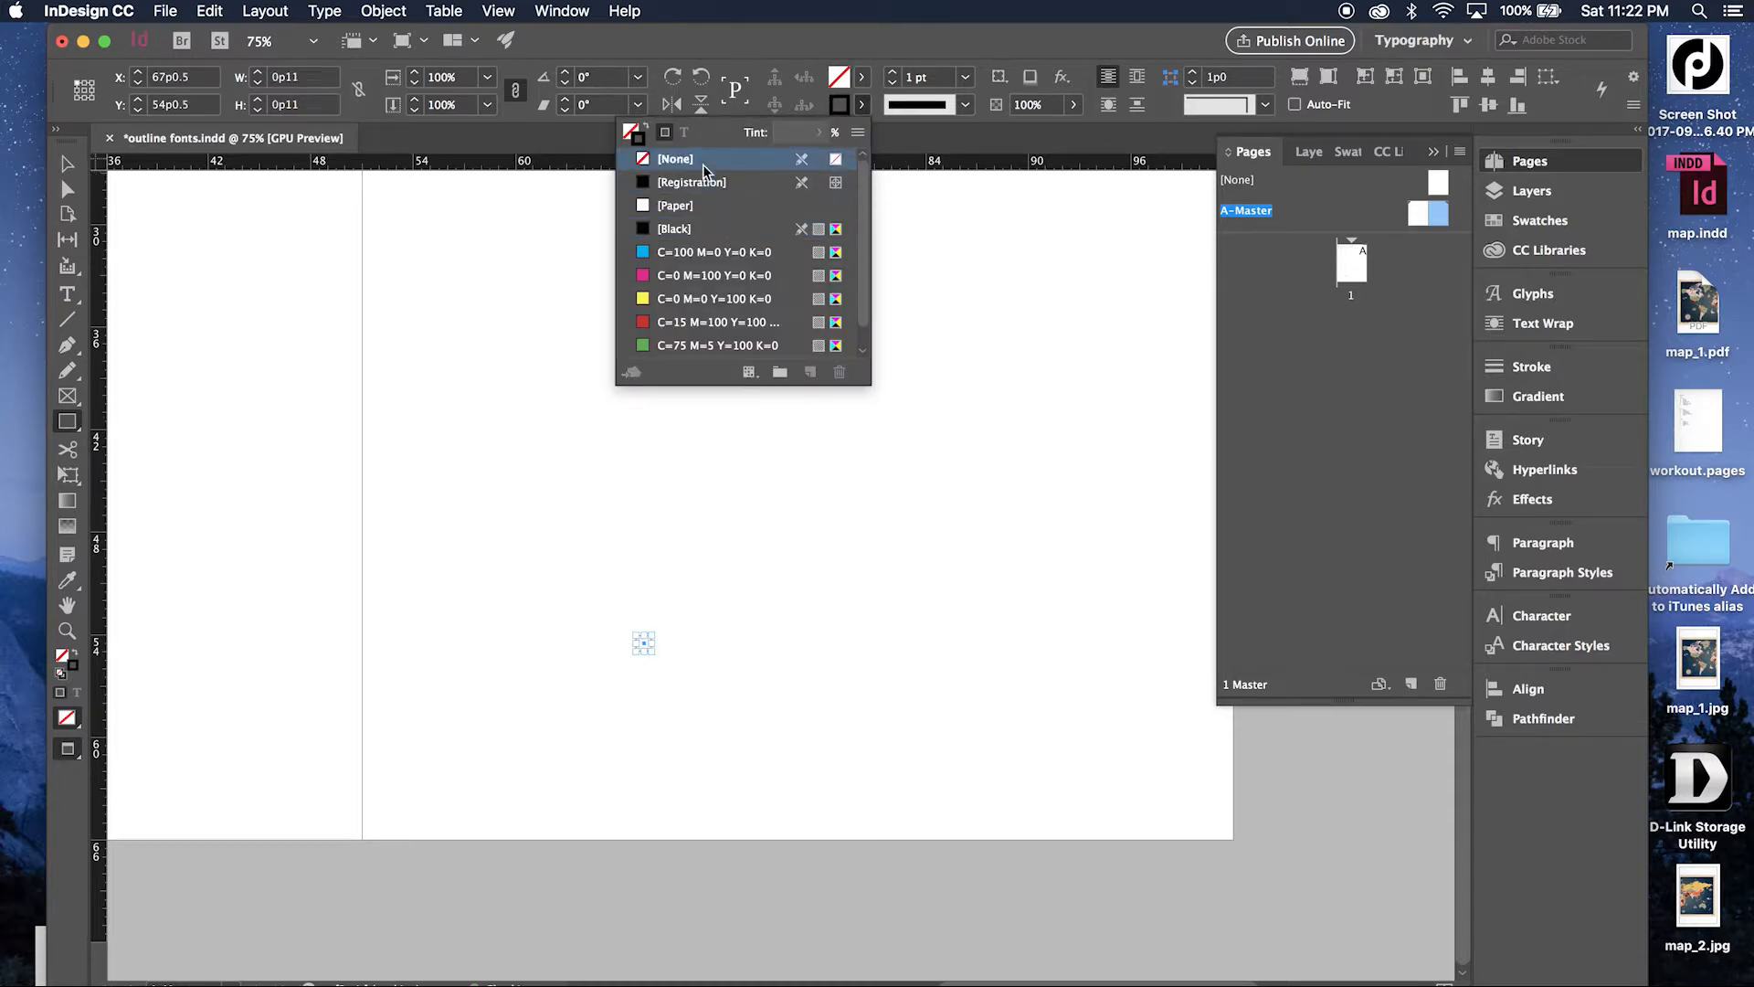
click(863, 77)
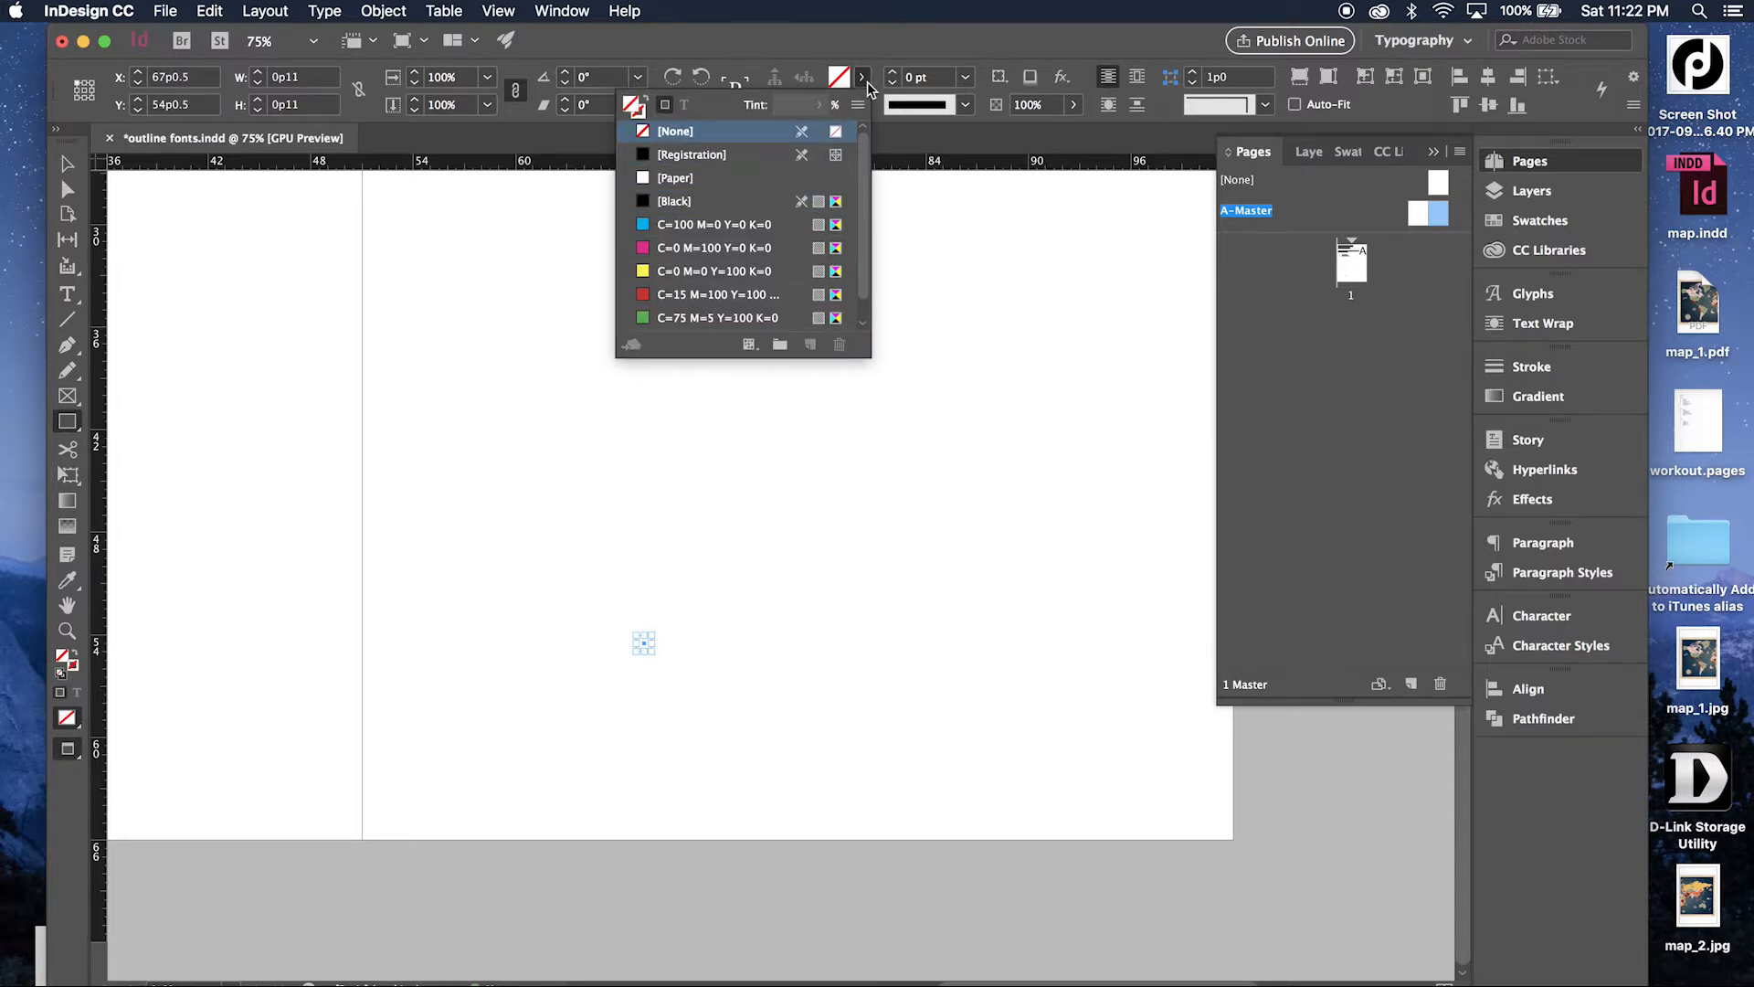
click(699, 179)
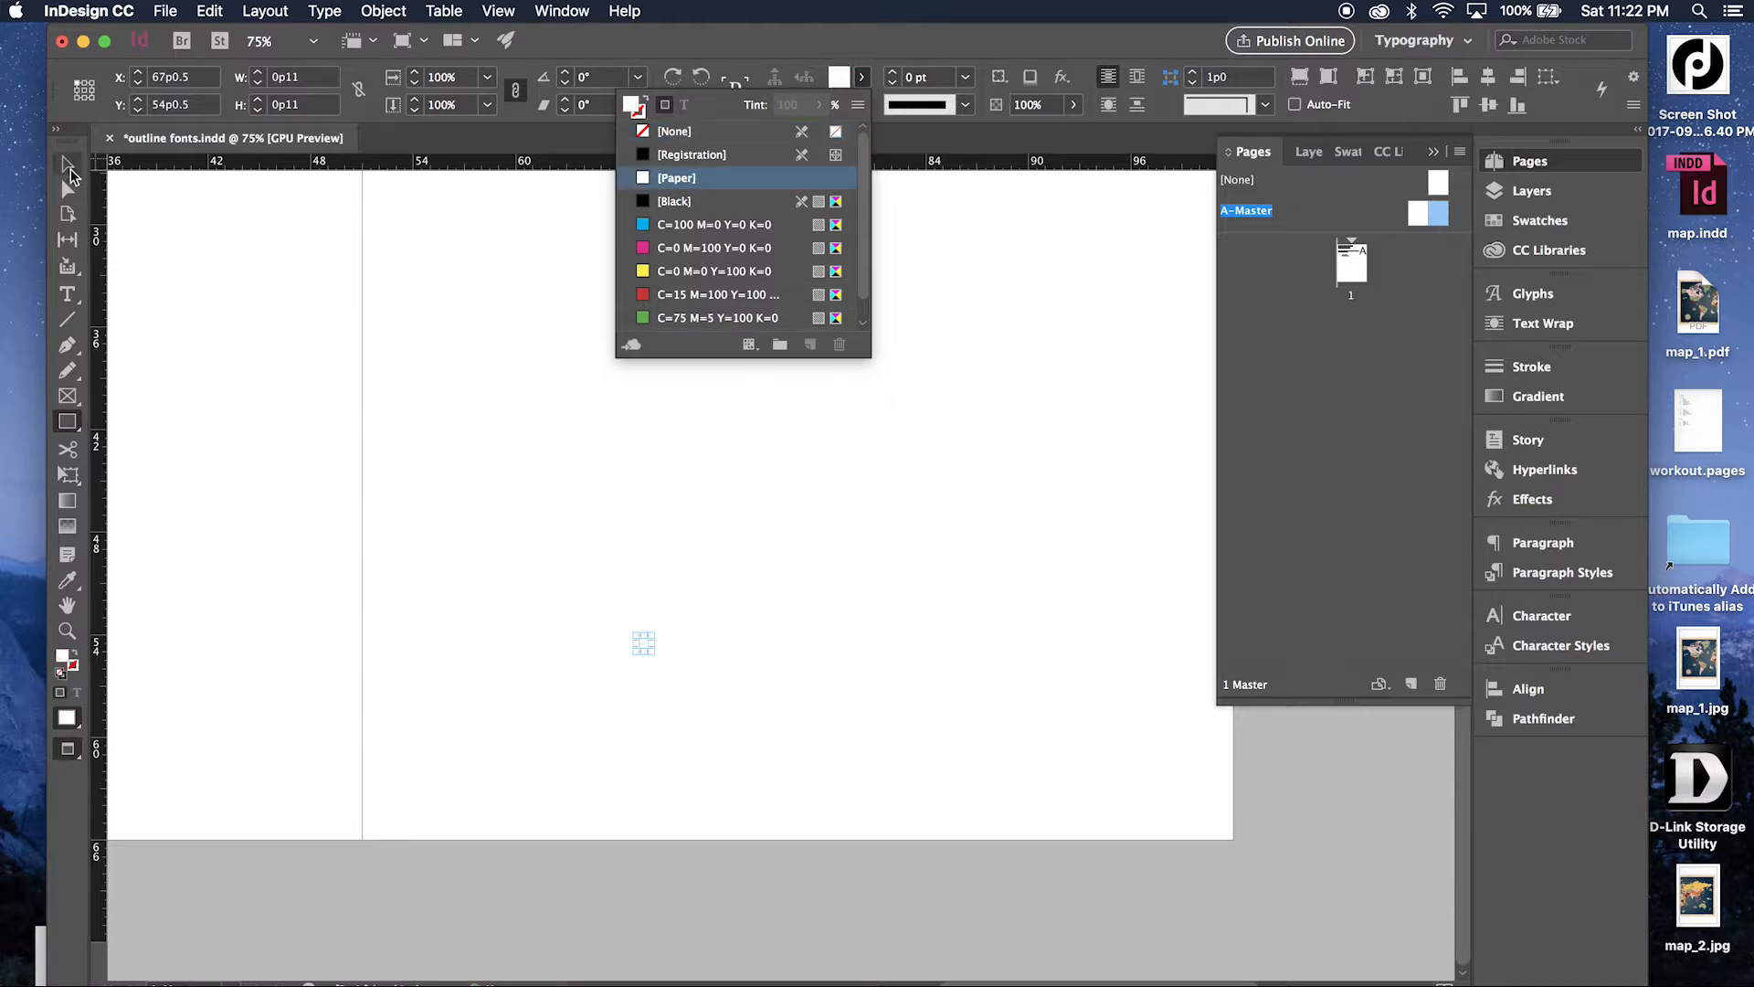
click(69, 169)
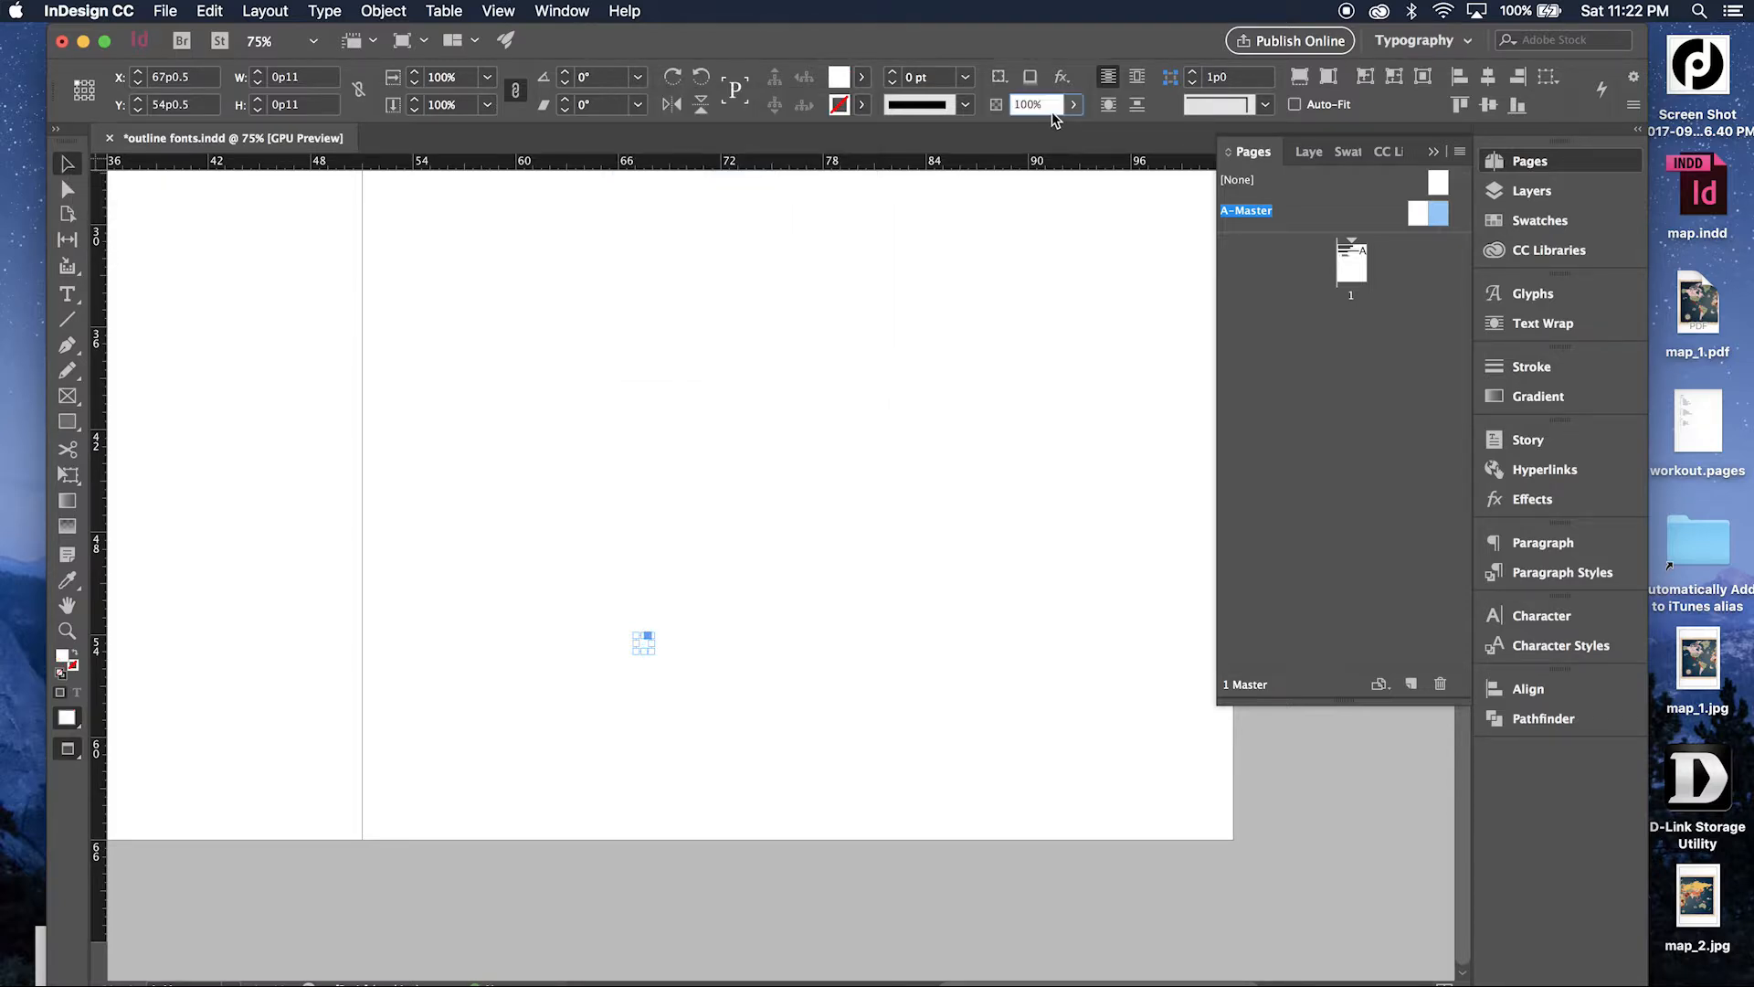
Set the rectangle's opacity to 1% and move it to the right master page's bottom right corner, at about X 99p0, Y 63p0.
text(1)
key(Return)
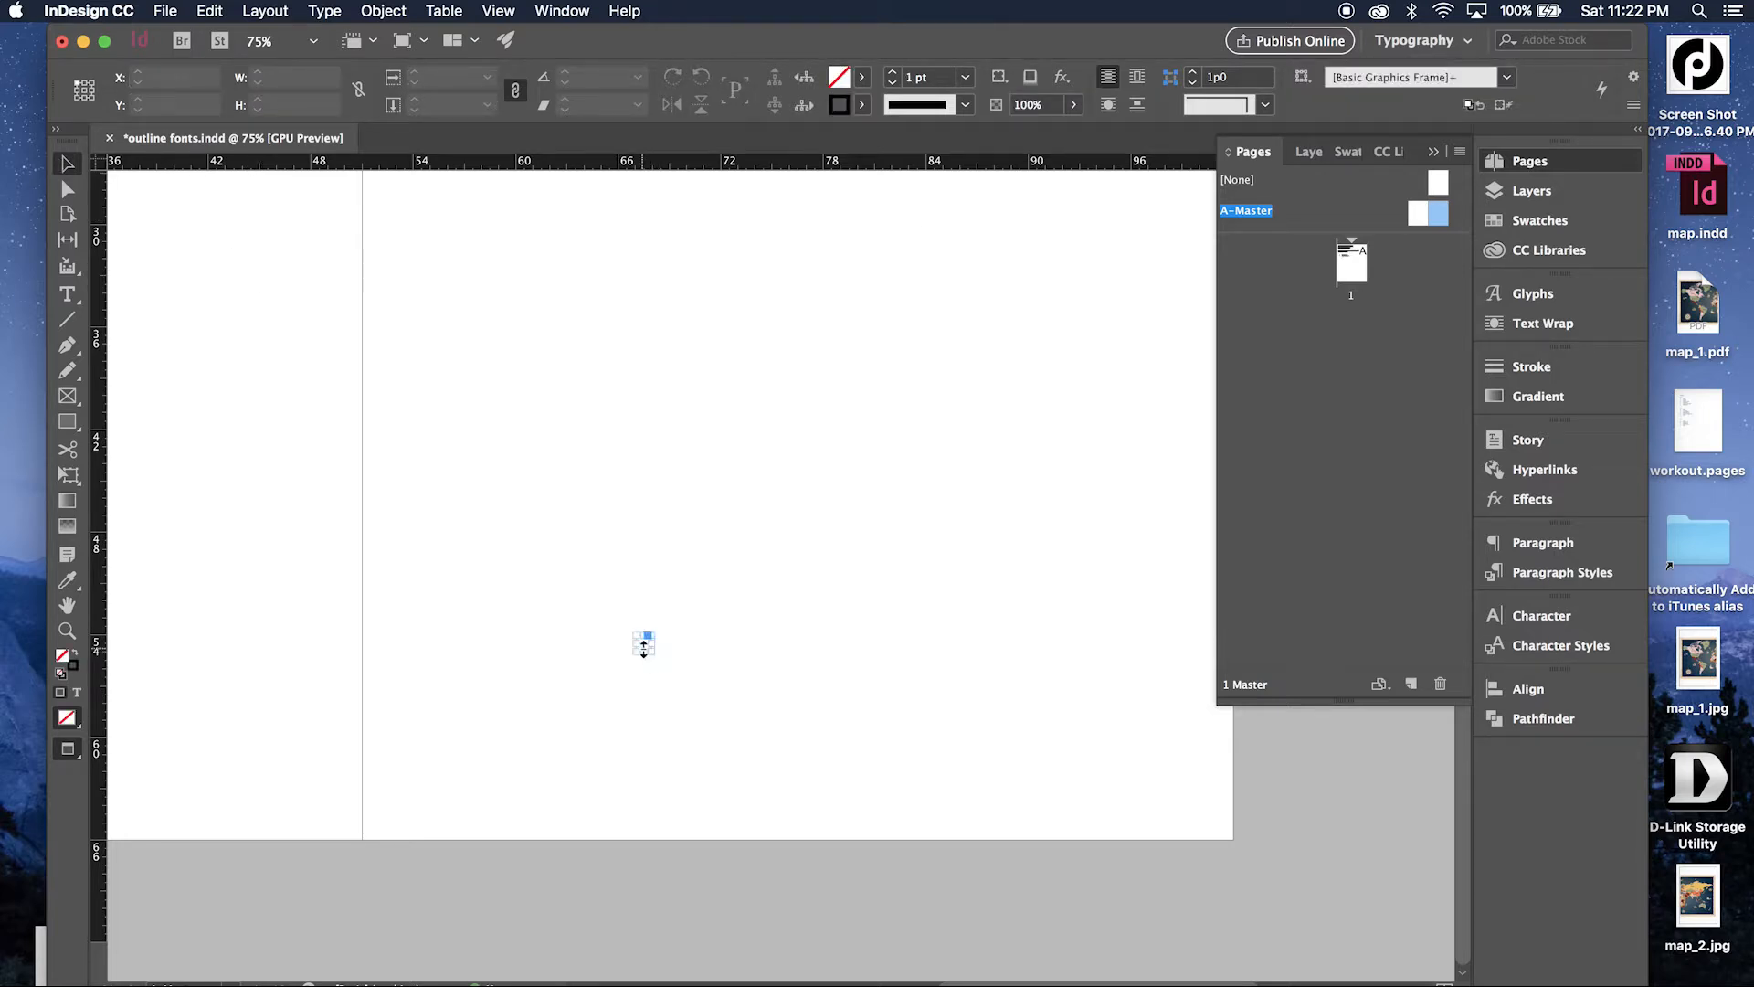
drag(644, 647, 1189, 795)
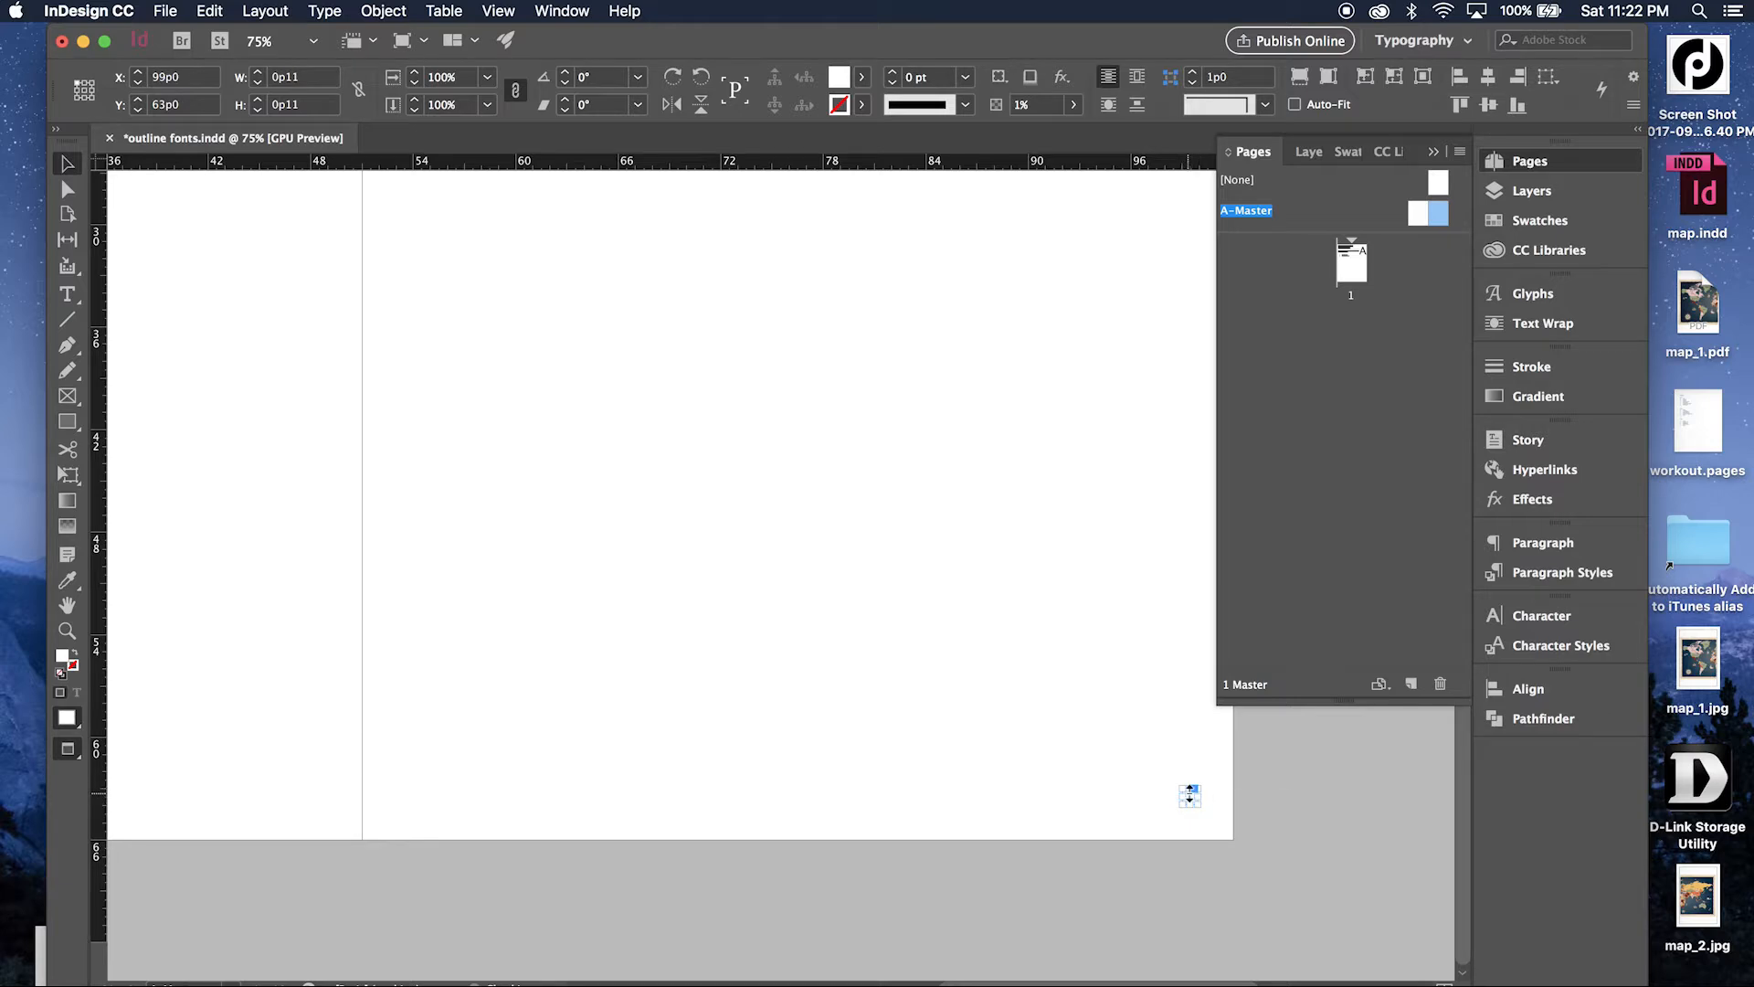
Duplicate the 1% opacity rectangle onto the left master page at the same height, near its inner bottom corner, and return to page 1.
scroll(1190, 794, left, 10)
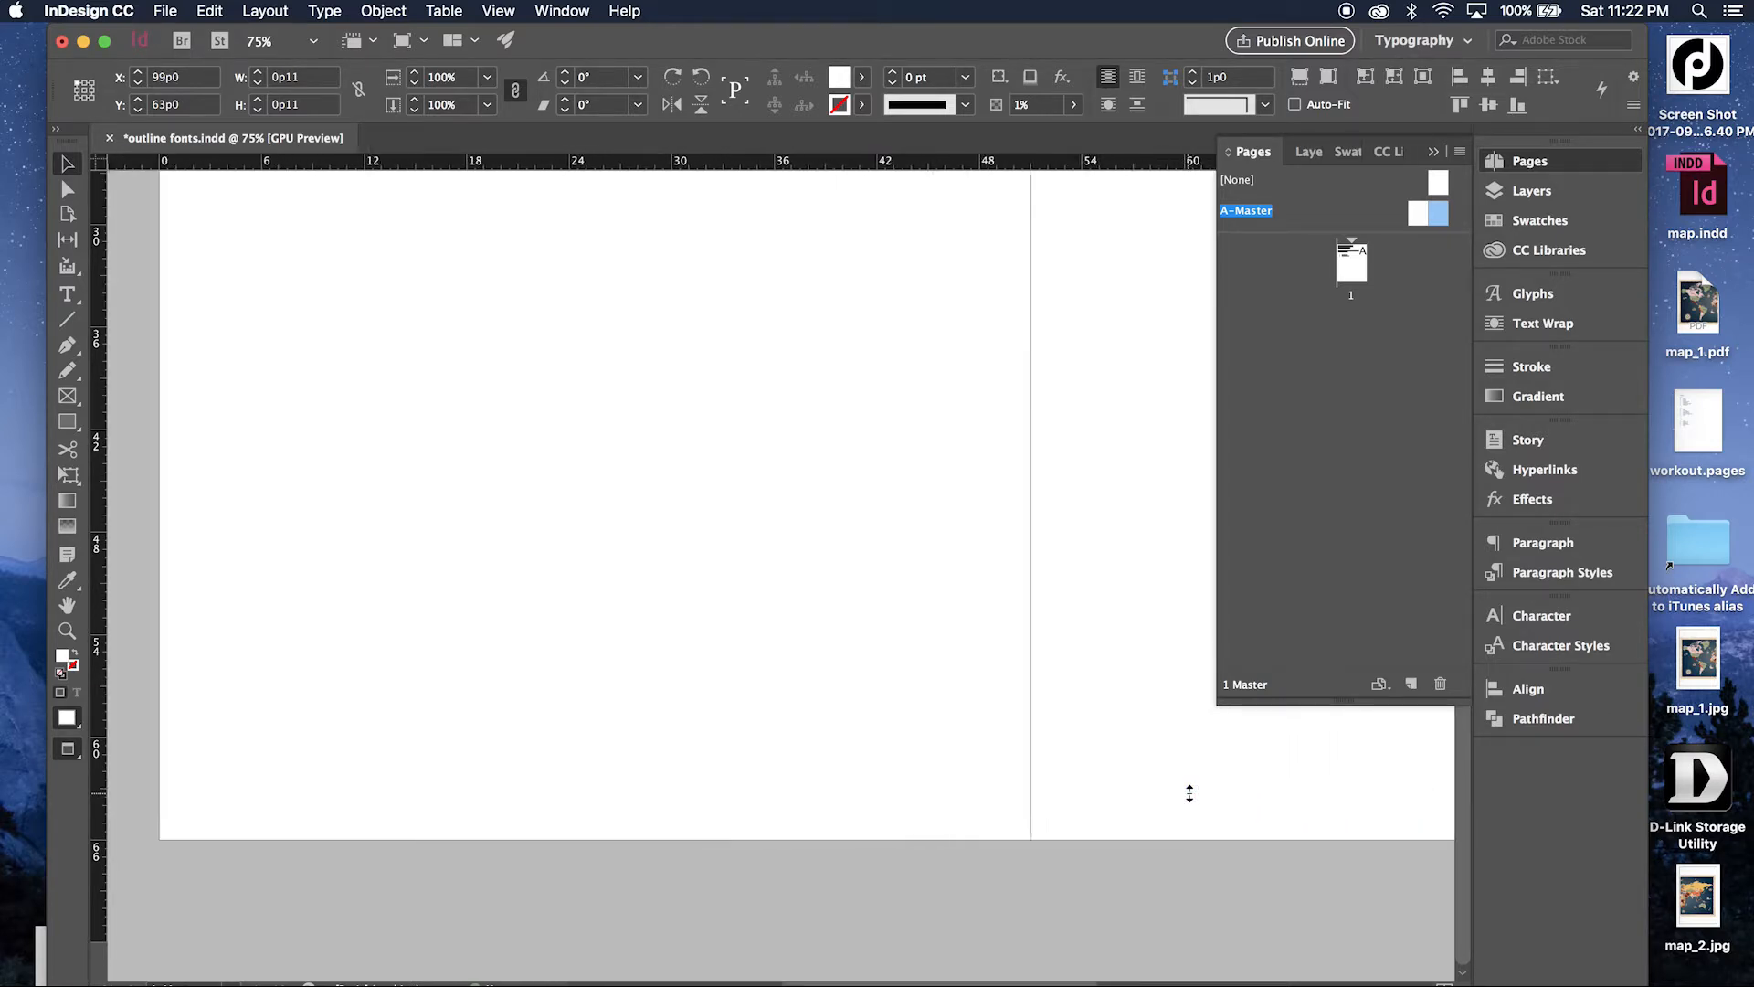
double_click(1411, 214)
scroll(1071, 720, down, 2)
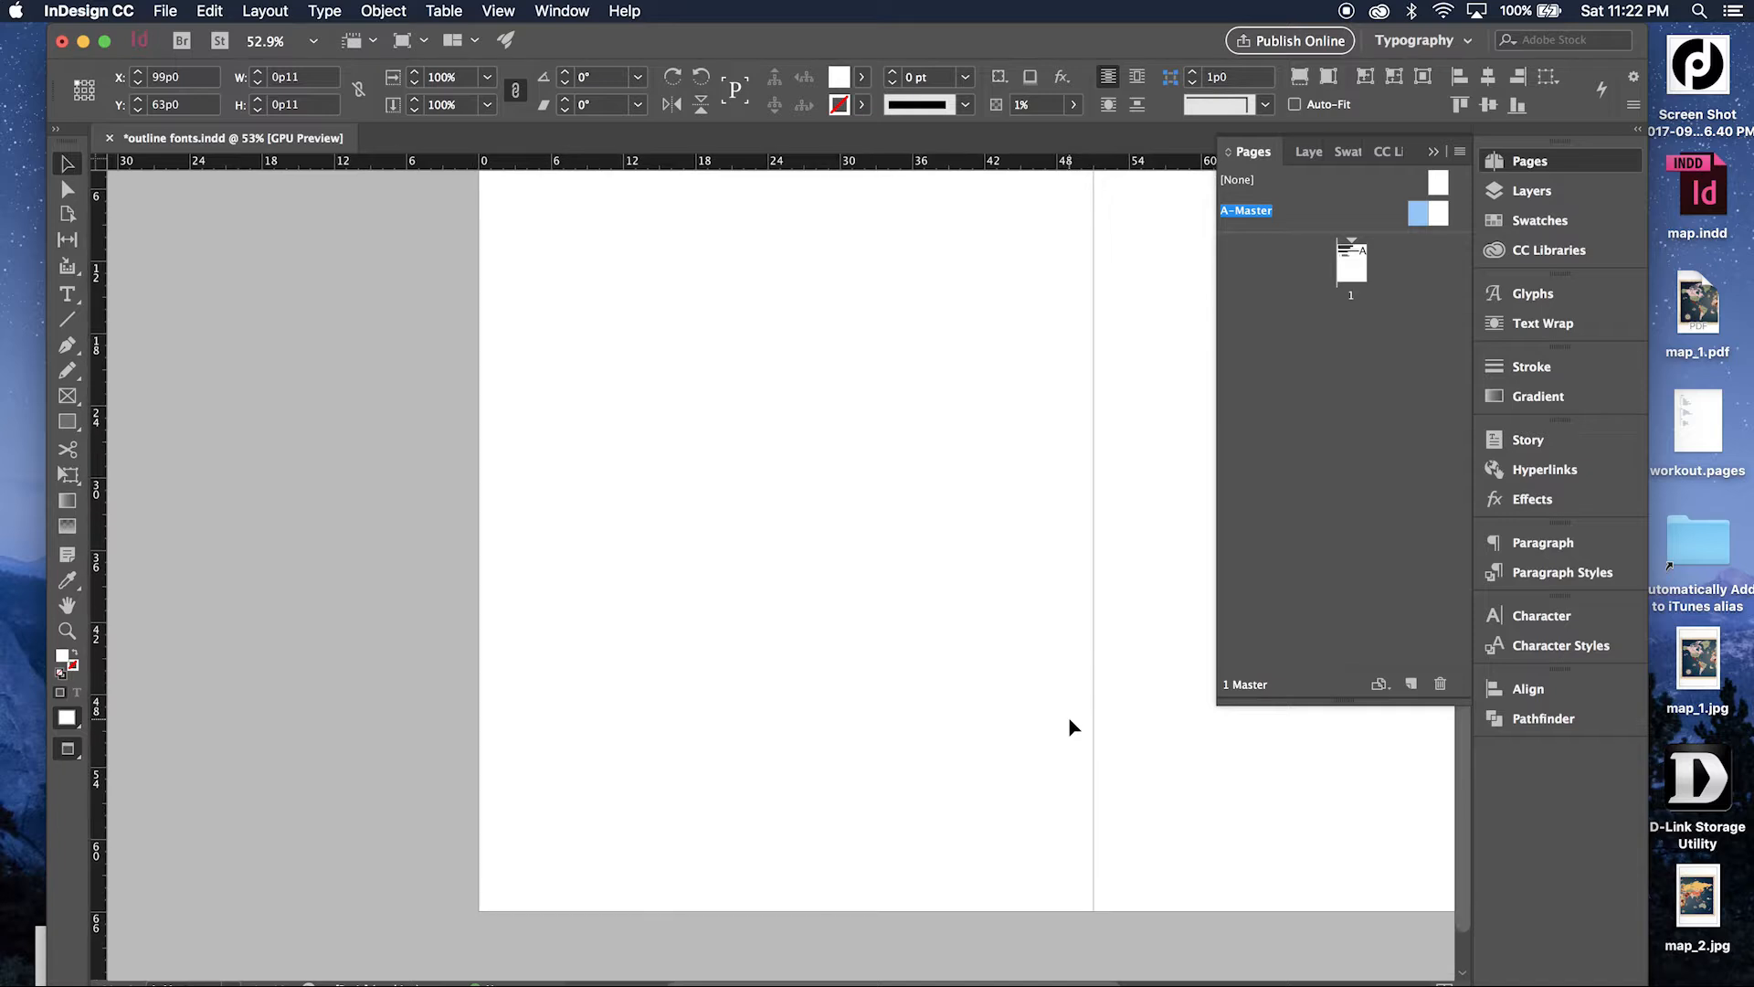
click(918, 760)
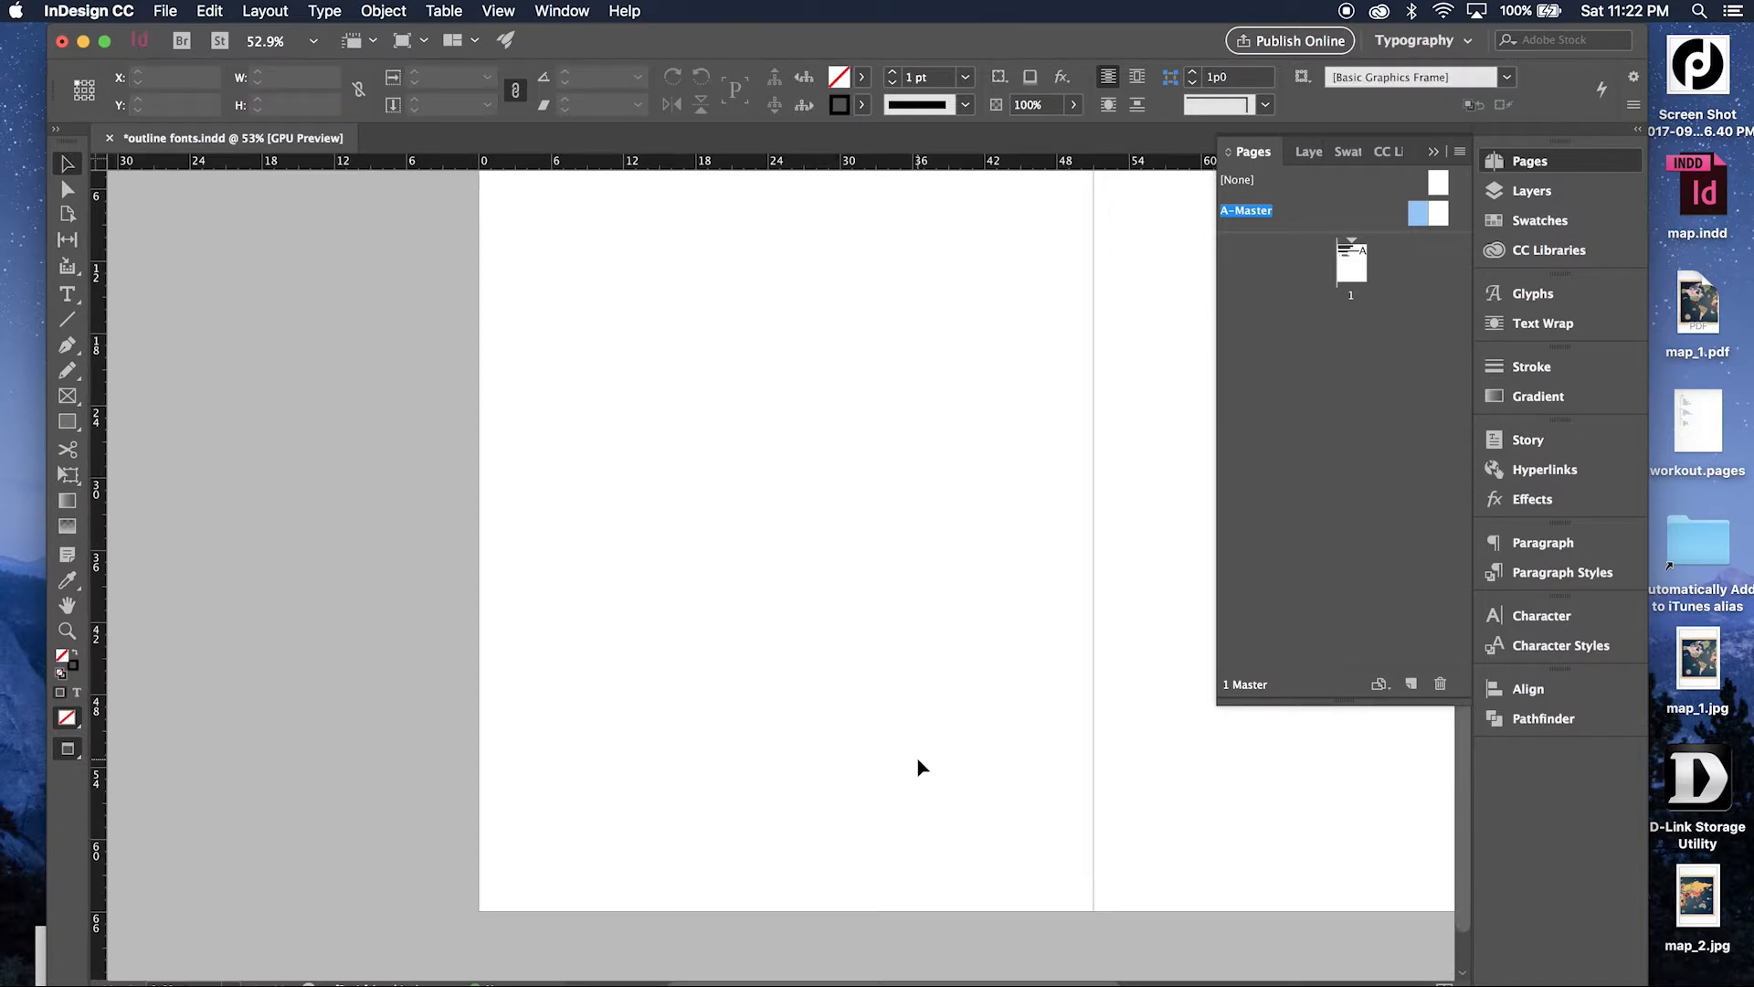
key(super+a)
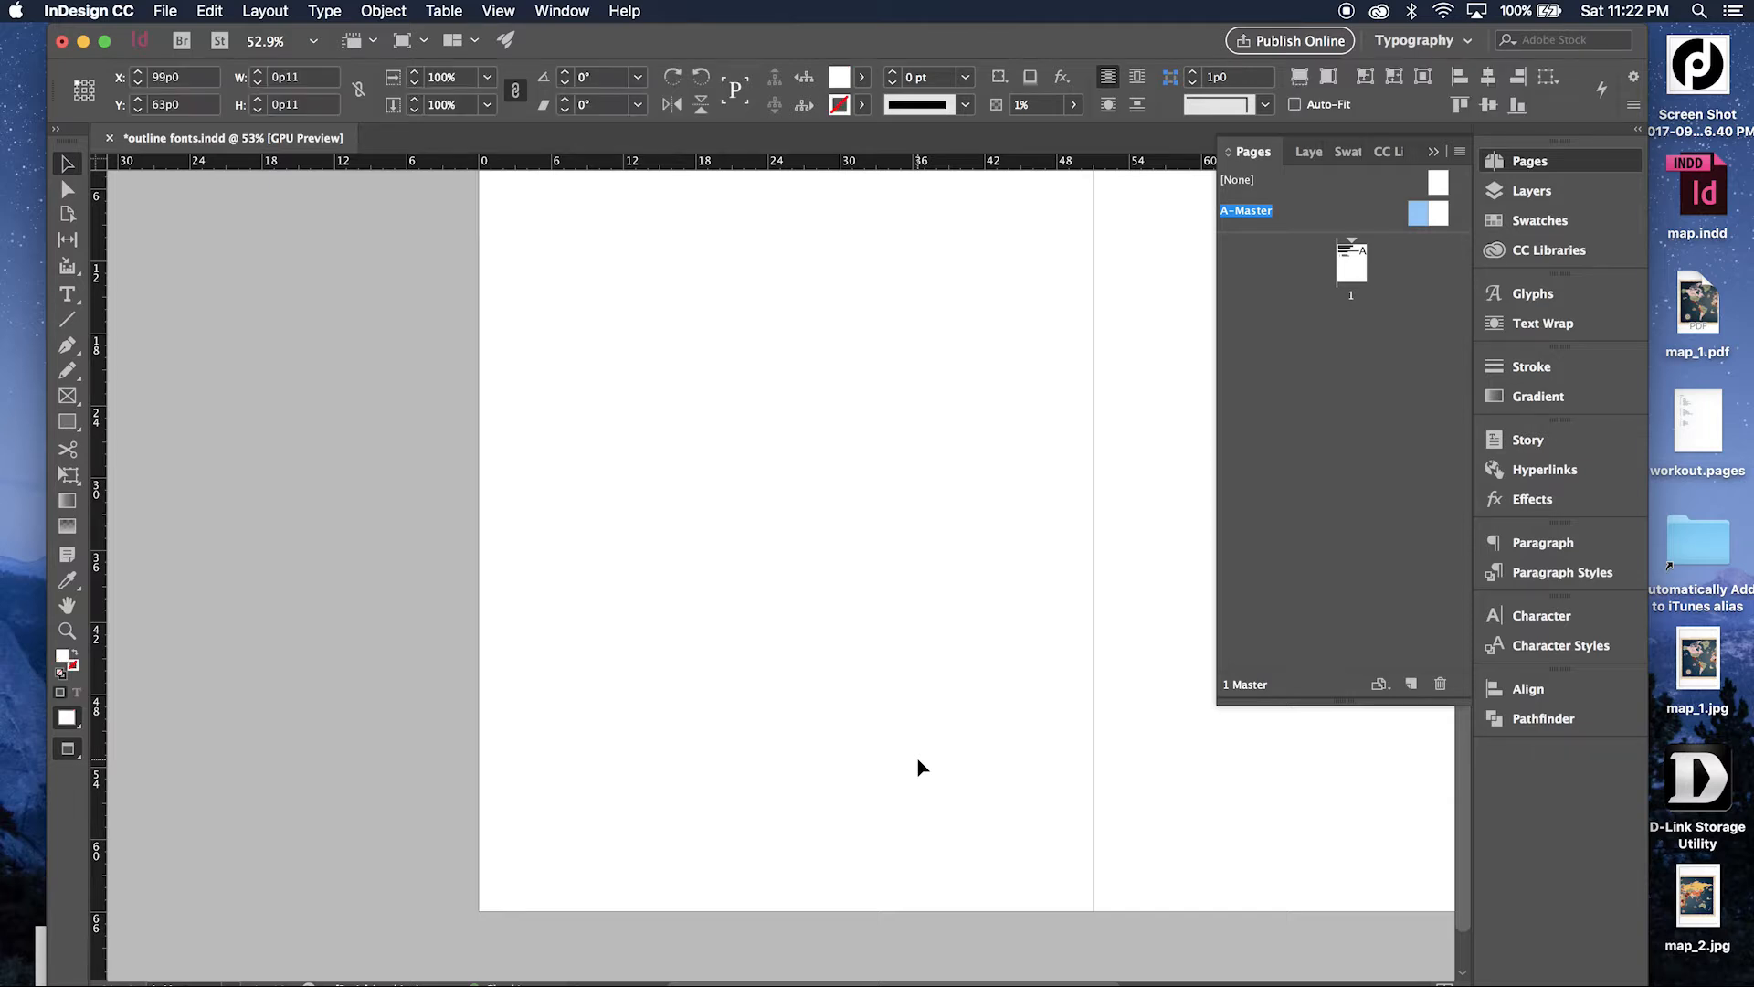
scroll(691, 704, right, 10)
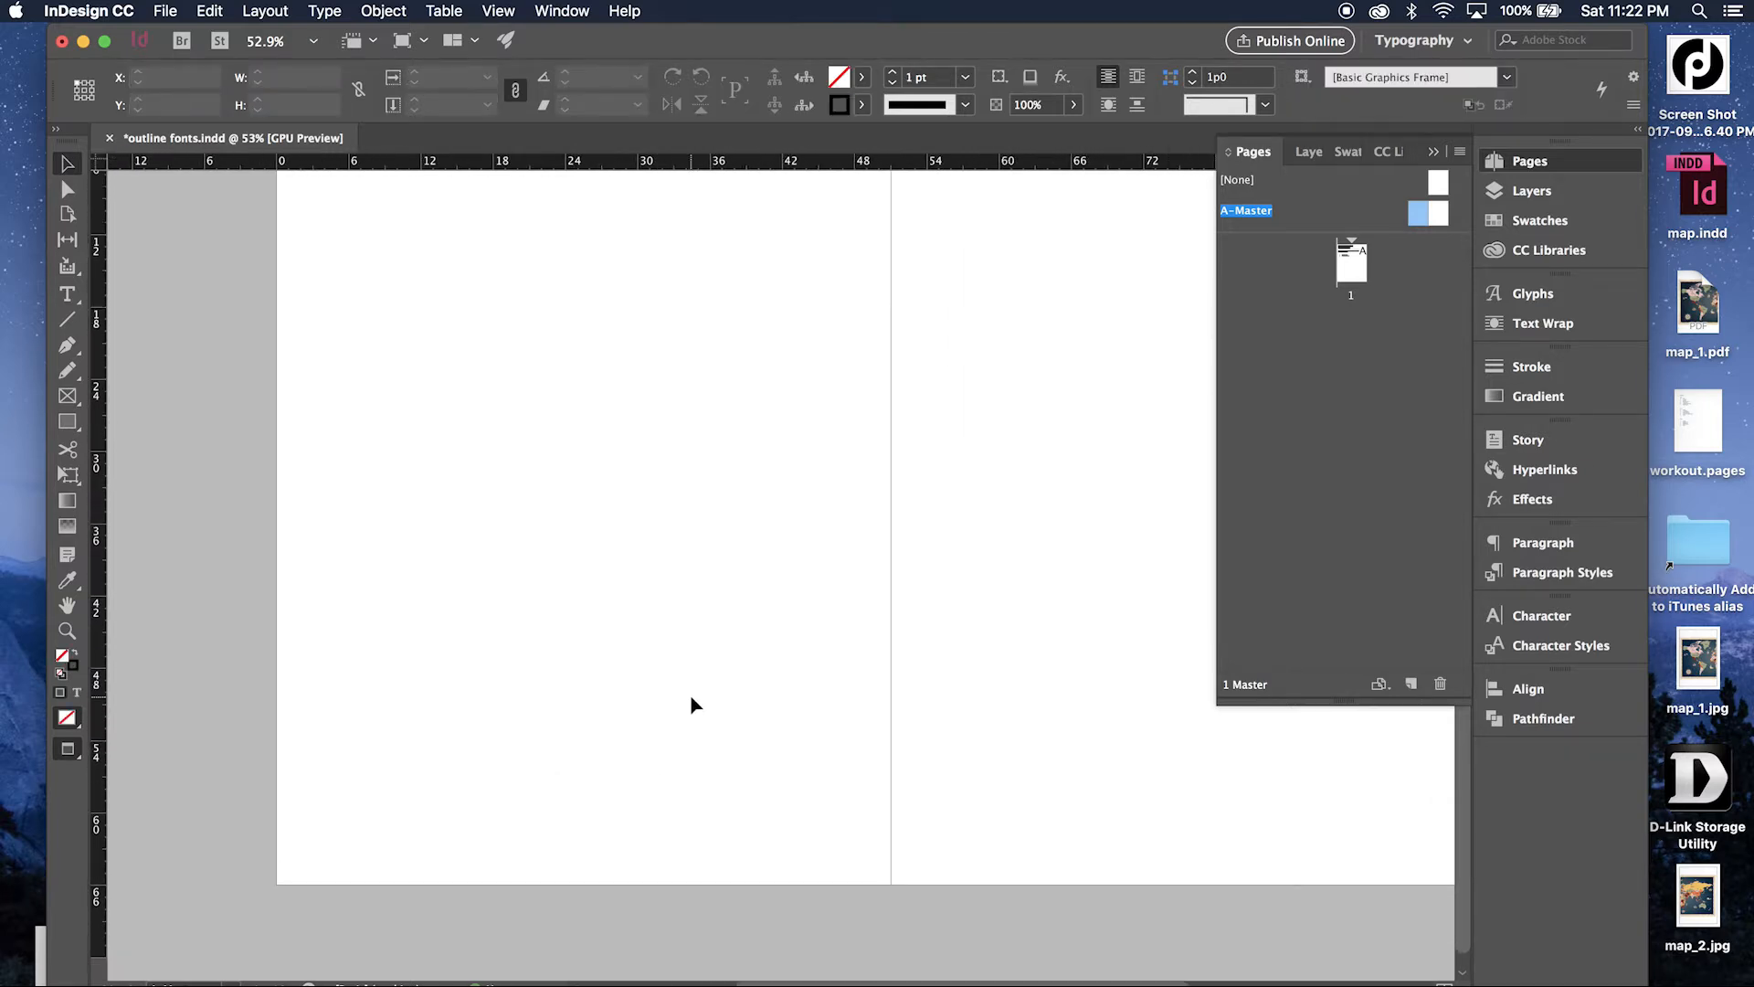
drag(915, 727, 1245, 910)
click(1121, 841)
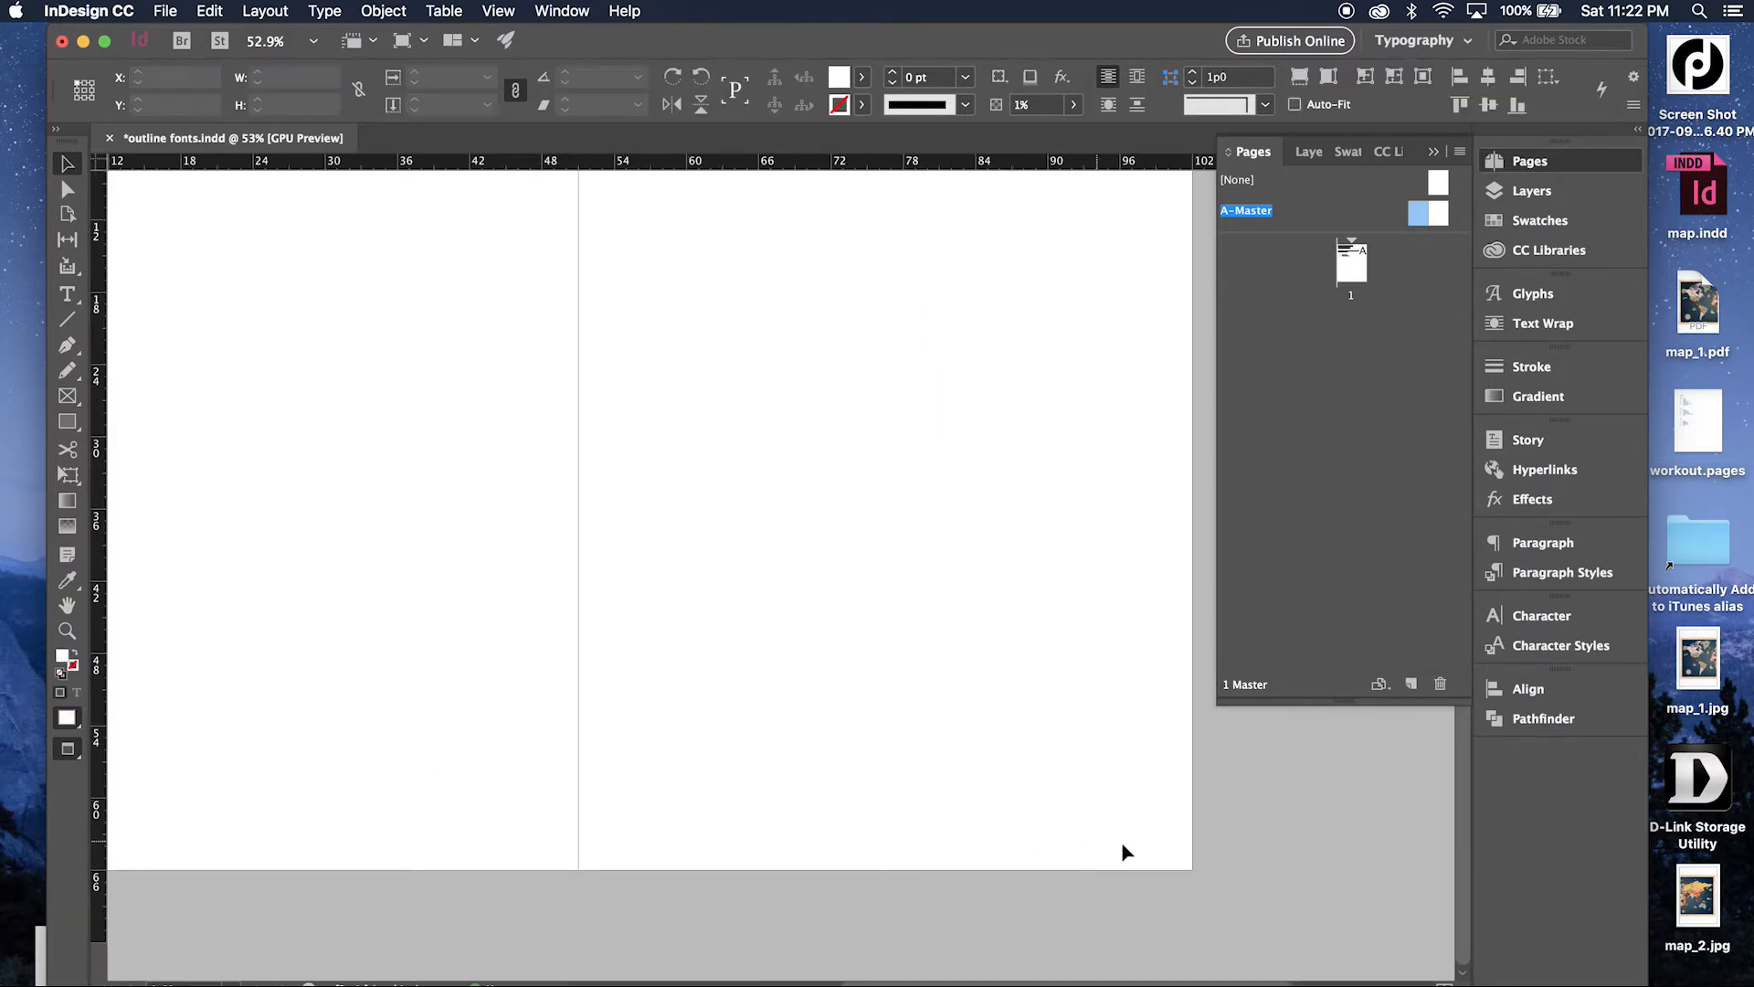
drag(1162, 839, 519, 858)
click(688, 835)
click(747, 827)
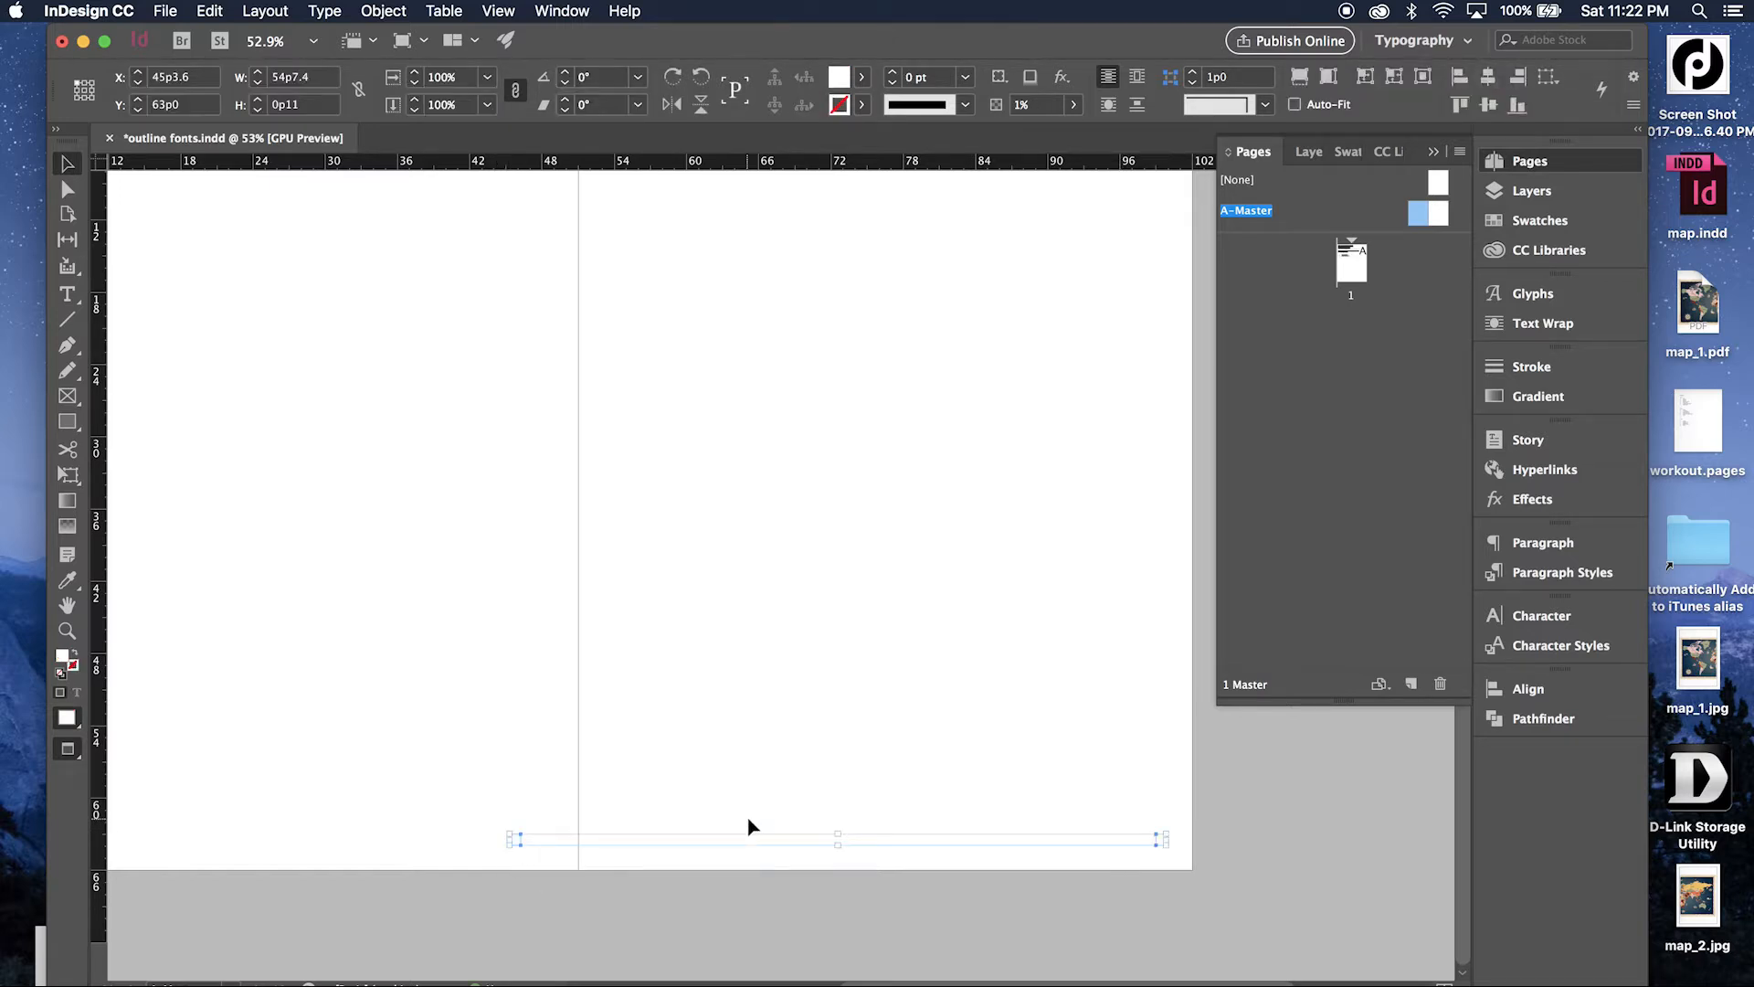
key(Delete)
scroll(749, 819, up, 1)
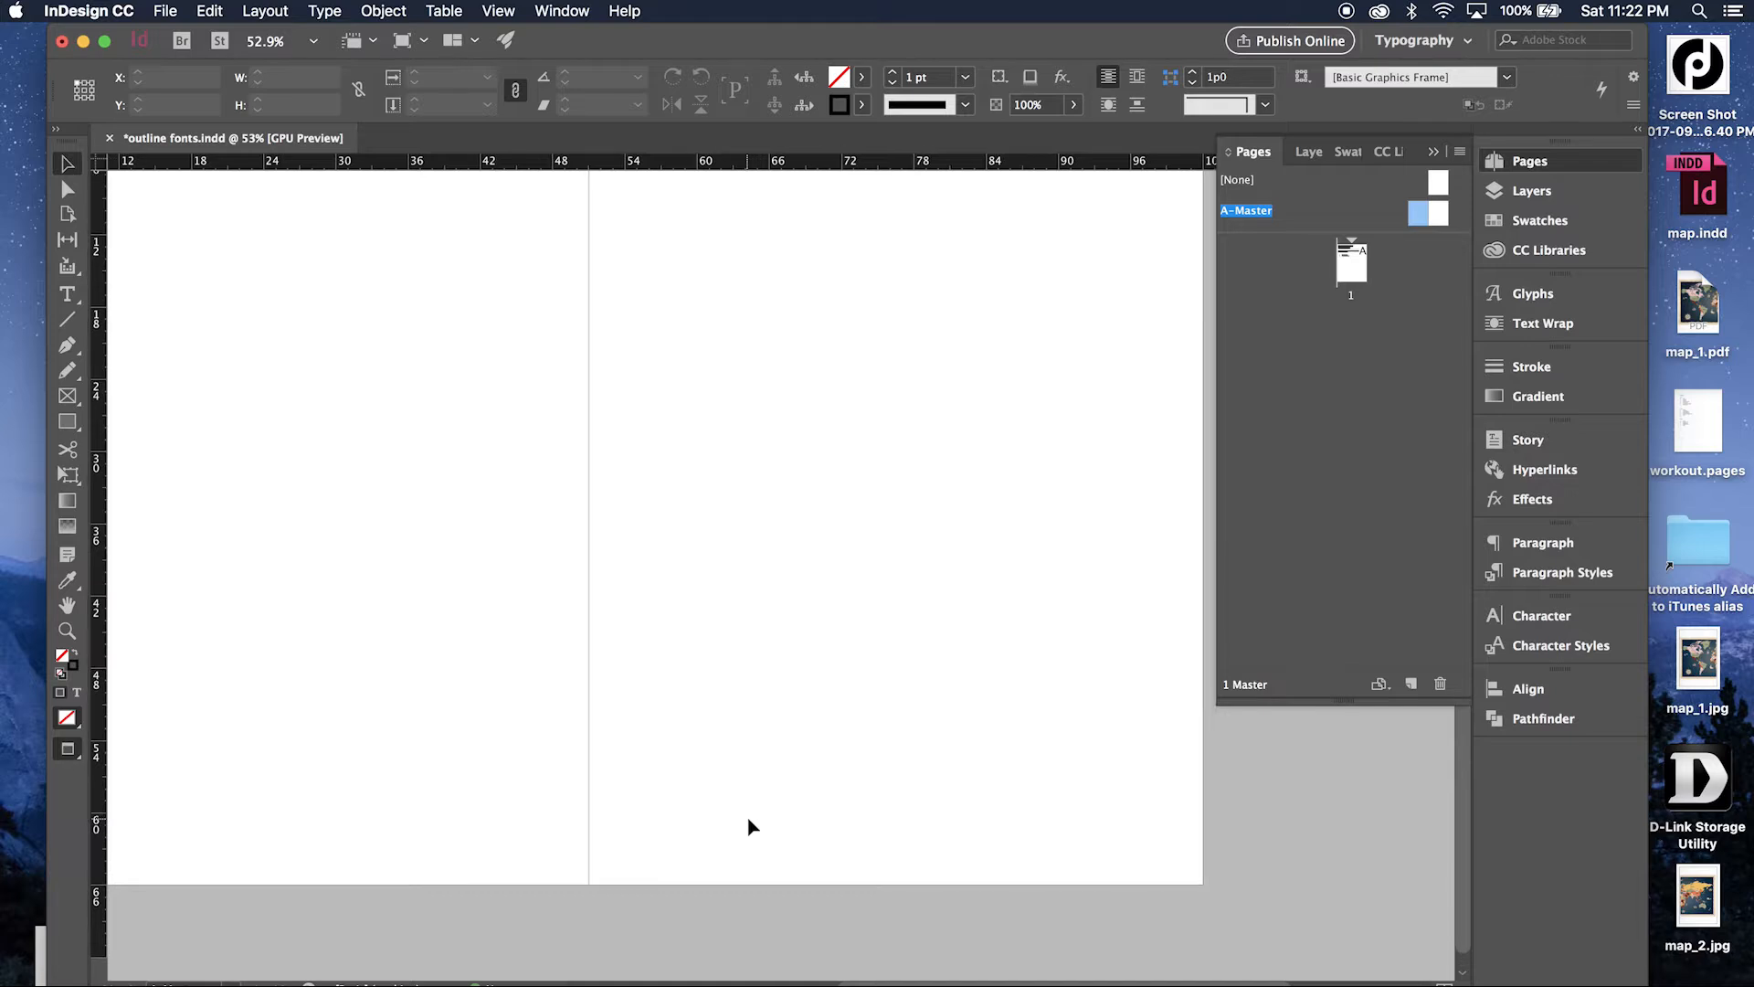
double_click(1352, 265)
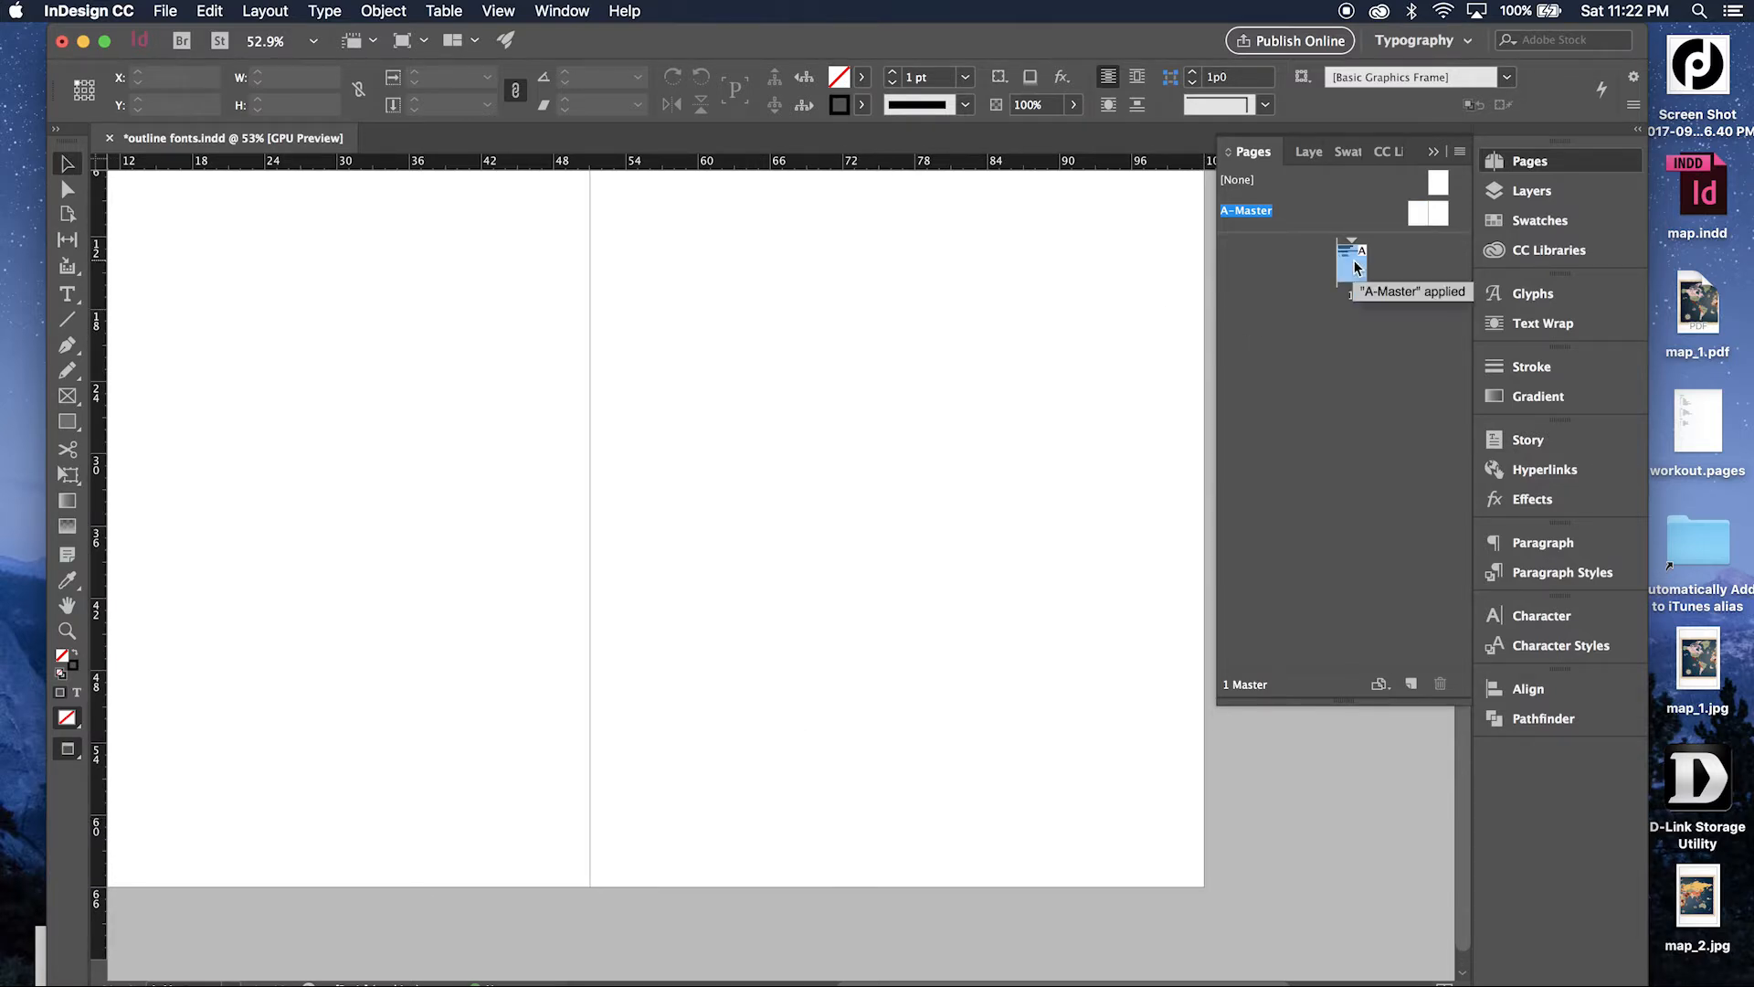
Try editing the intro paragraph by adding "asdf" and deleting part of its second line, and undo both edits.
double_click(810, 458)
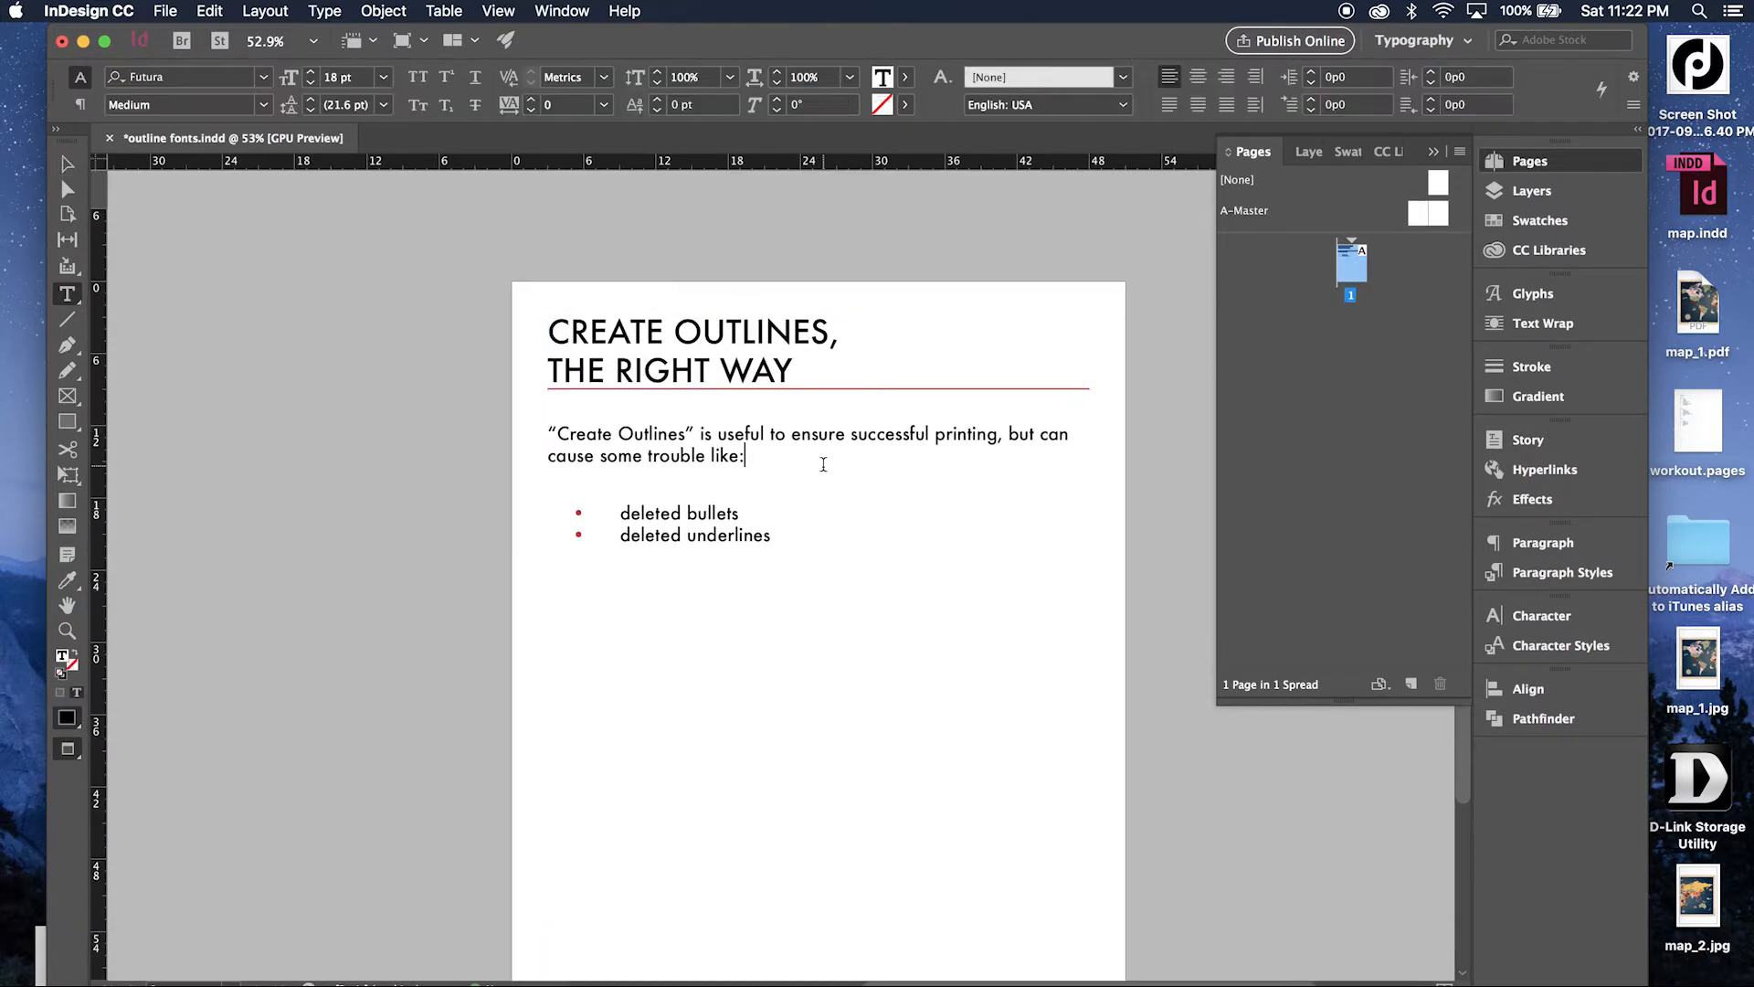
text(asdf)
drag(721, 455, 605, 454)
key(BackSpace)
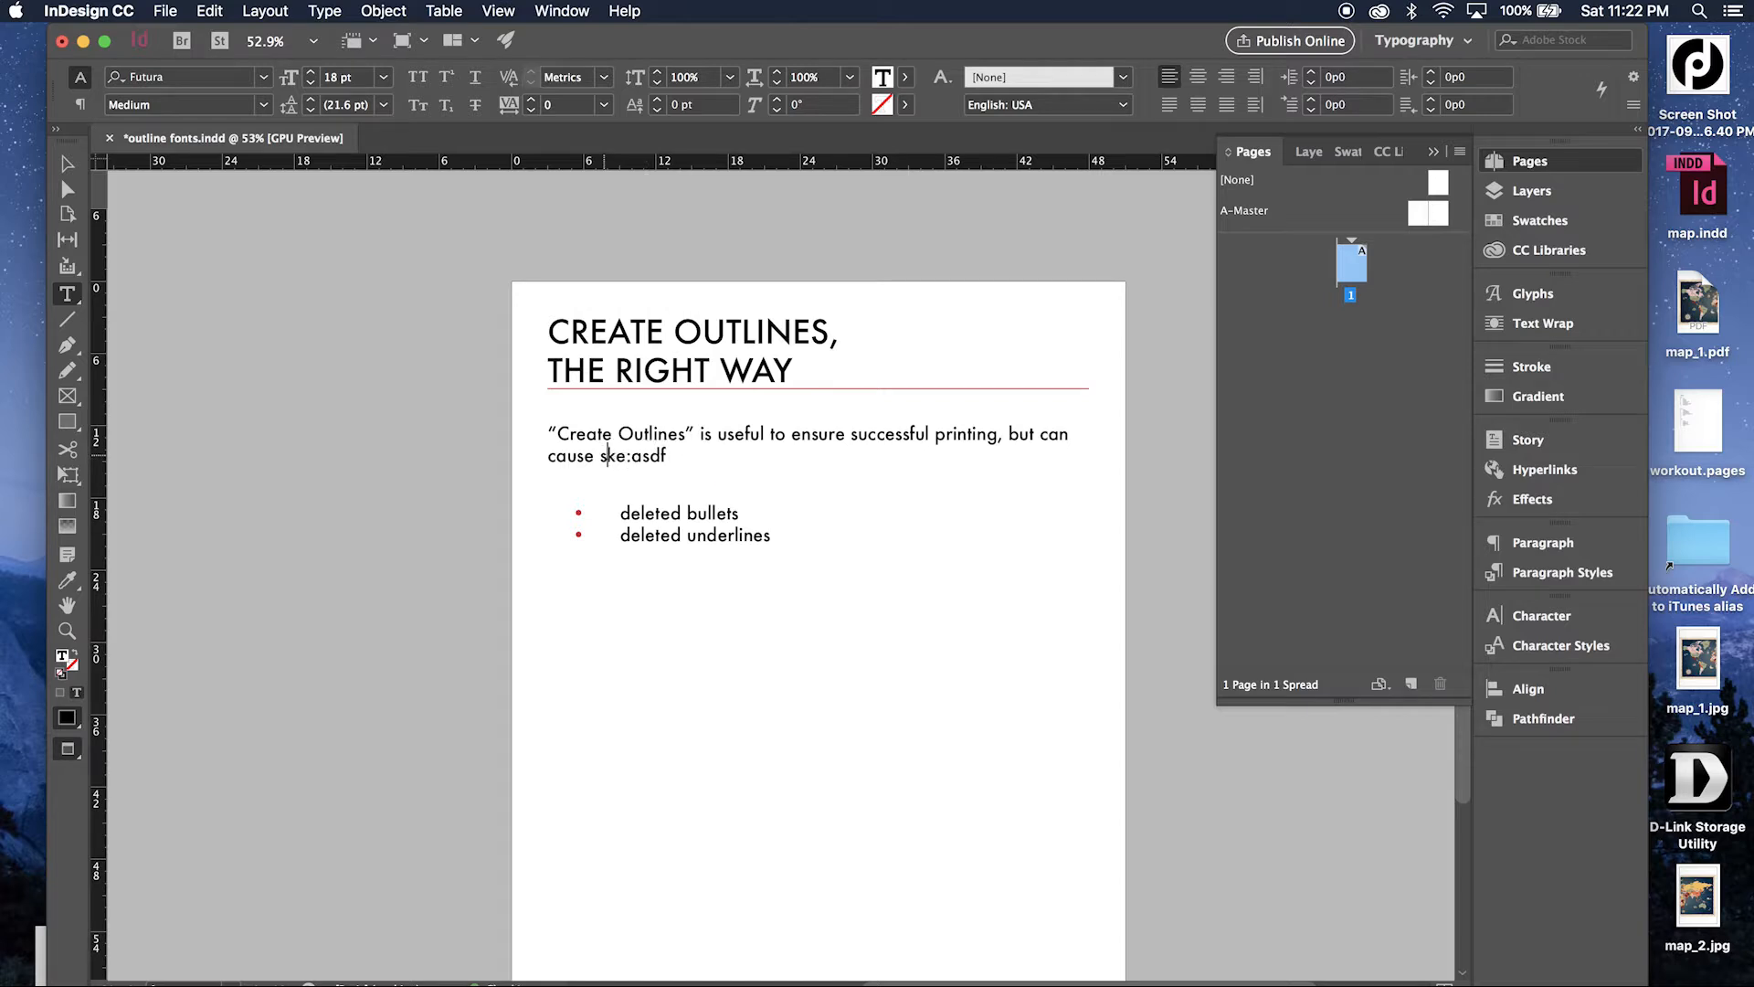
key(super+z)
key(super+z)
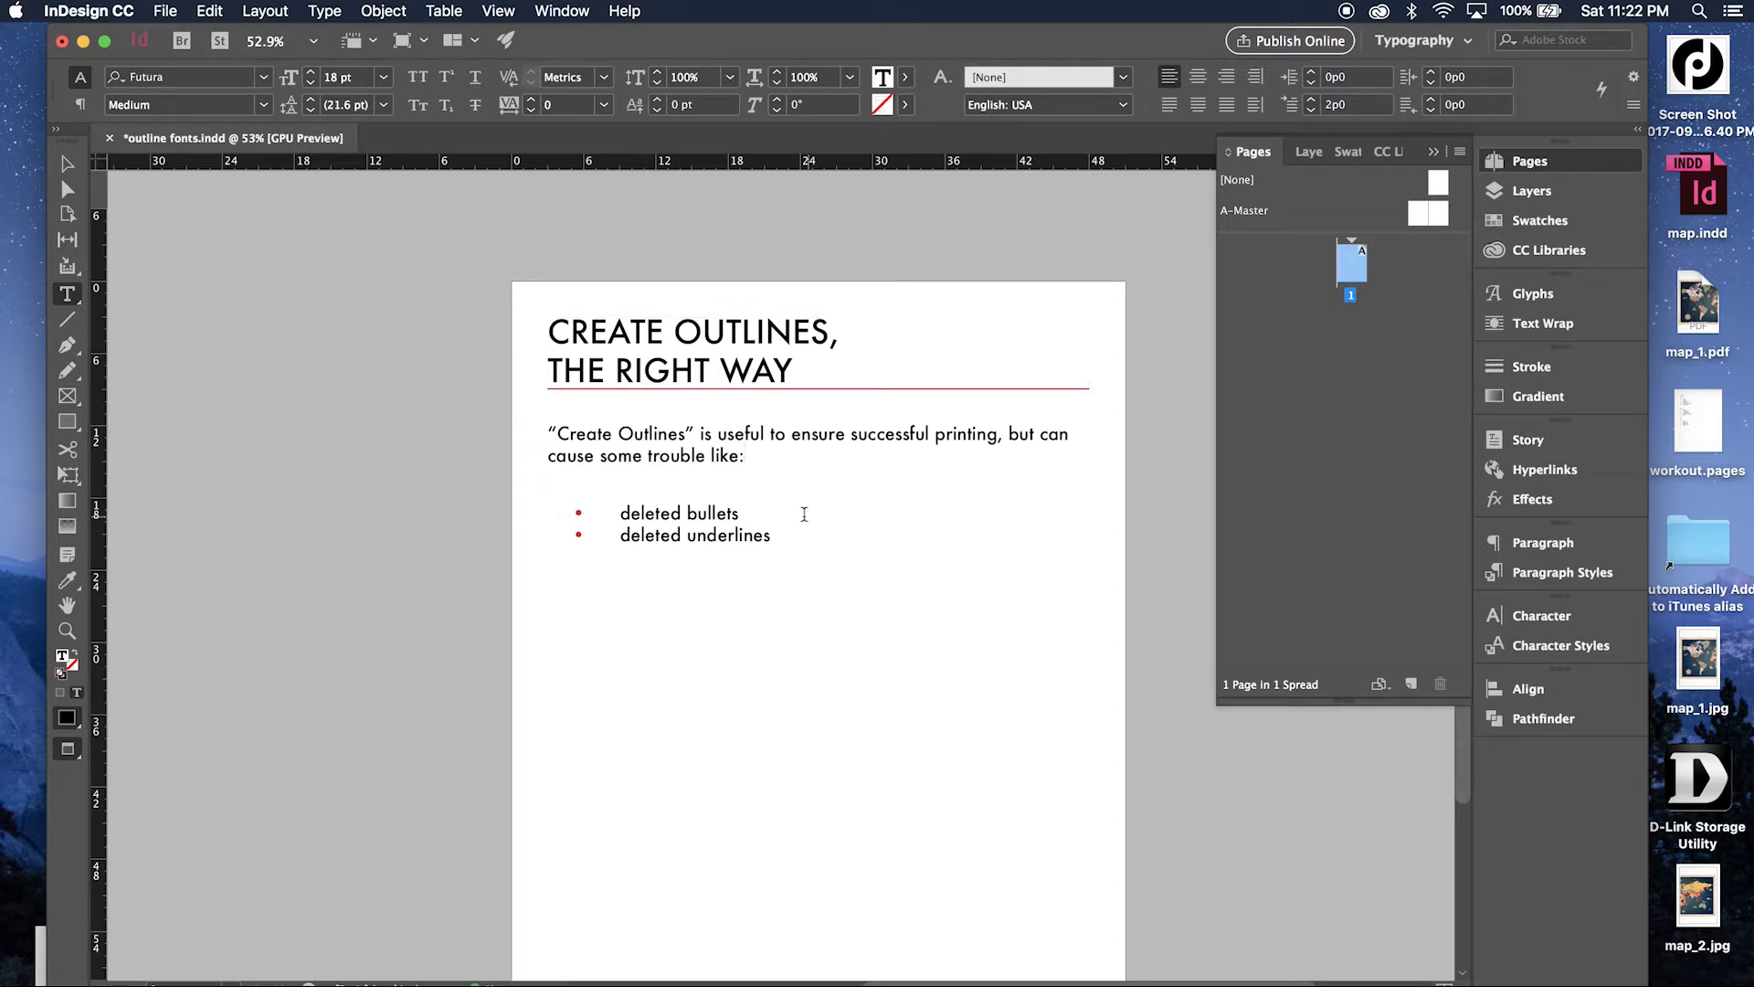
Deselect the text and start exporting the document to the Desktop as "test" in Adobe PDF (Print) format.
click(804, 514)
click(67, 164)
click(165, 11)
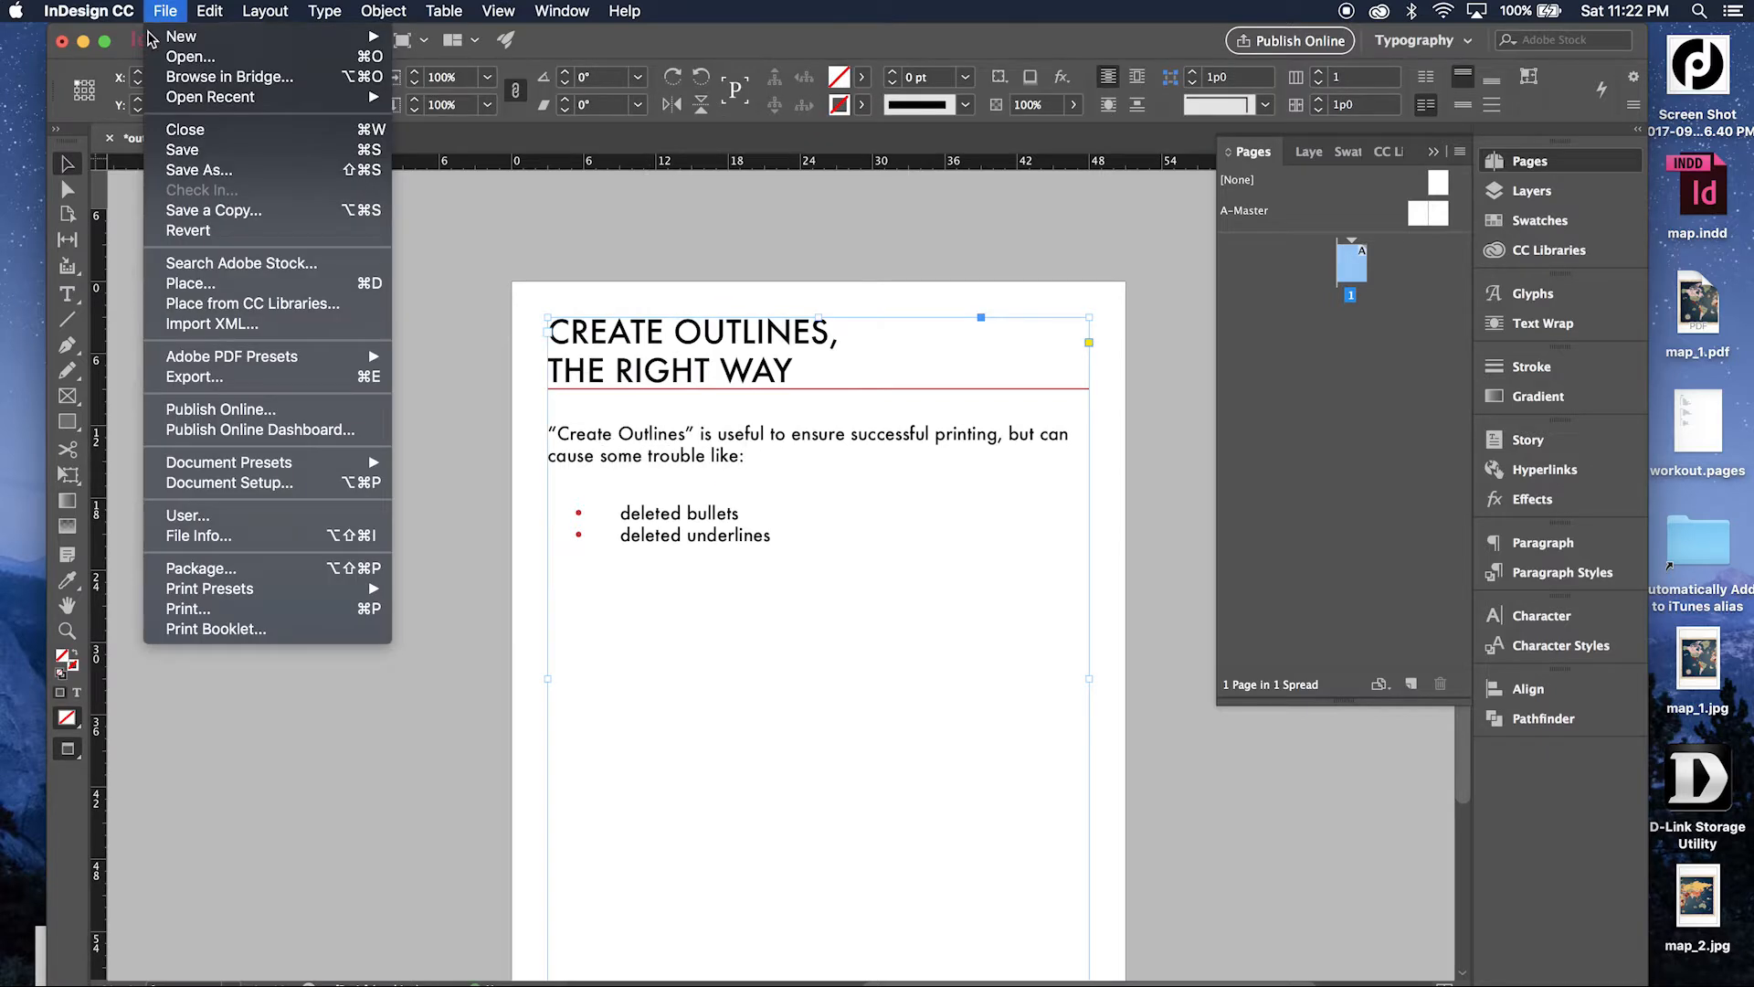
click(294, 378)
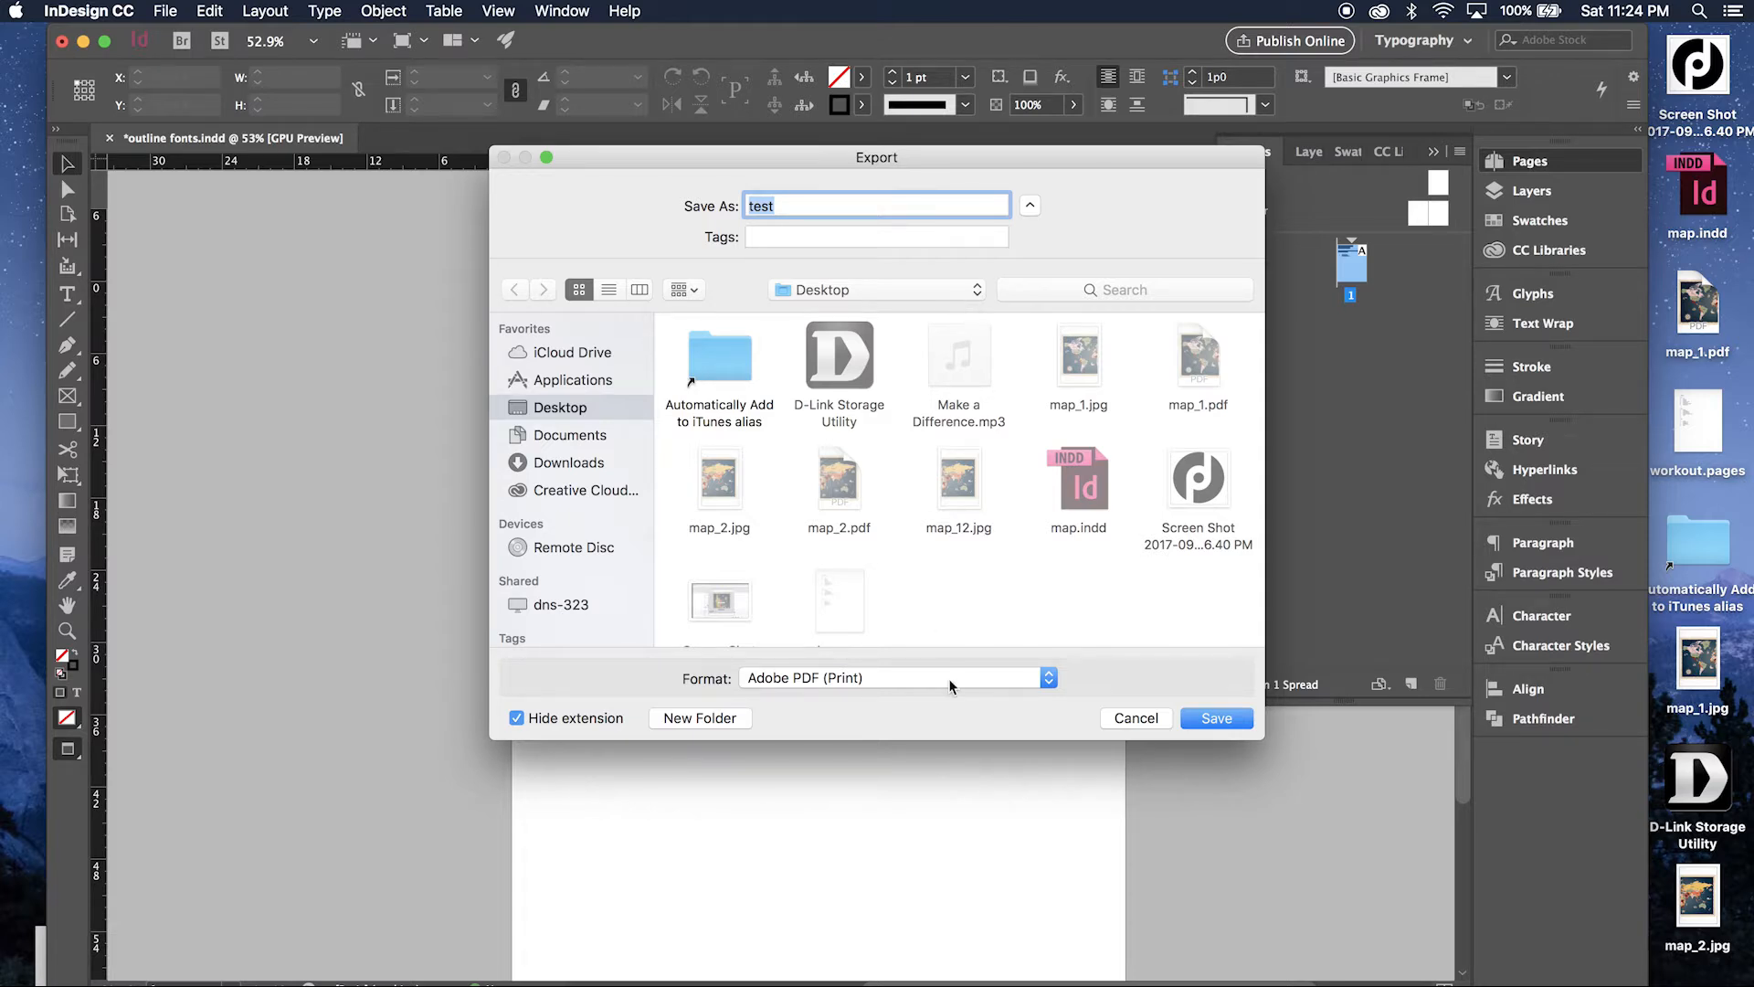
click(1205, 722)
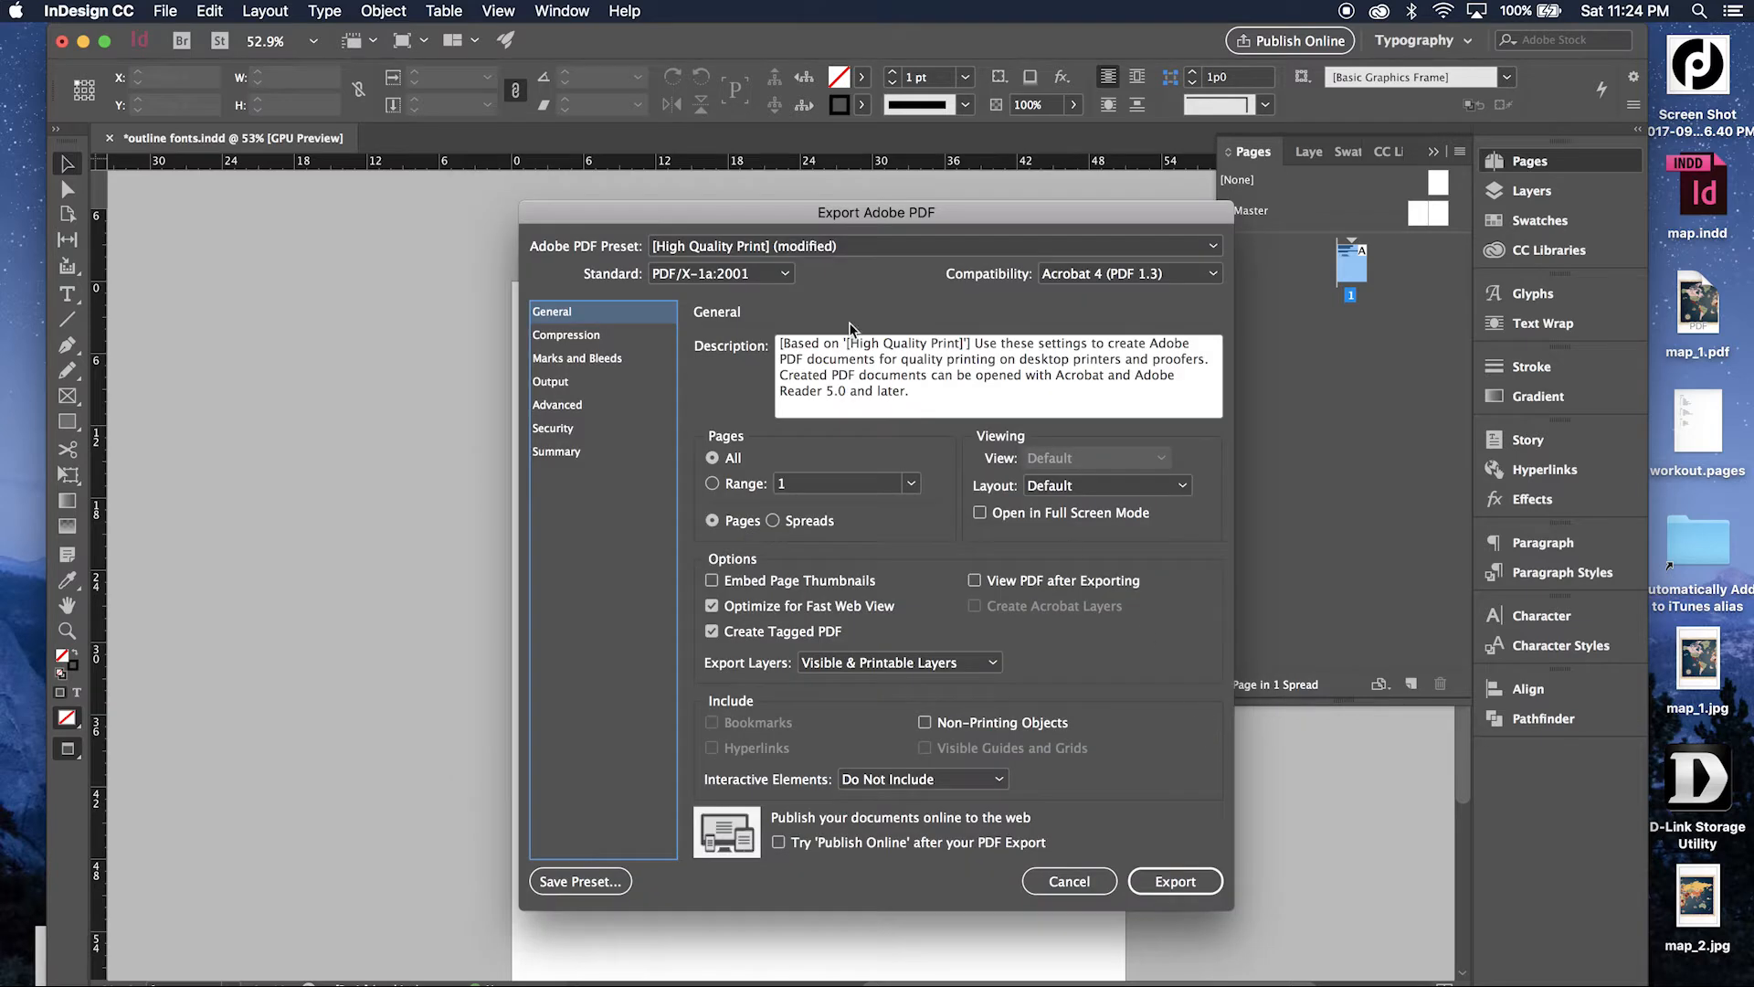
Use the PDF/X-1a:2001 standard with Acrobat 4 (PDF 1.3) compatibility and export the PDF.
click(758, 274)
click(747, 325)
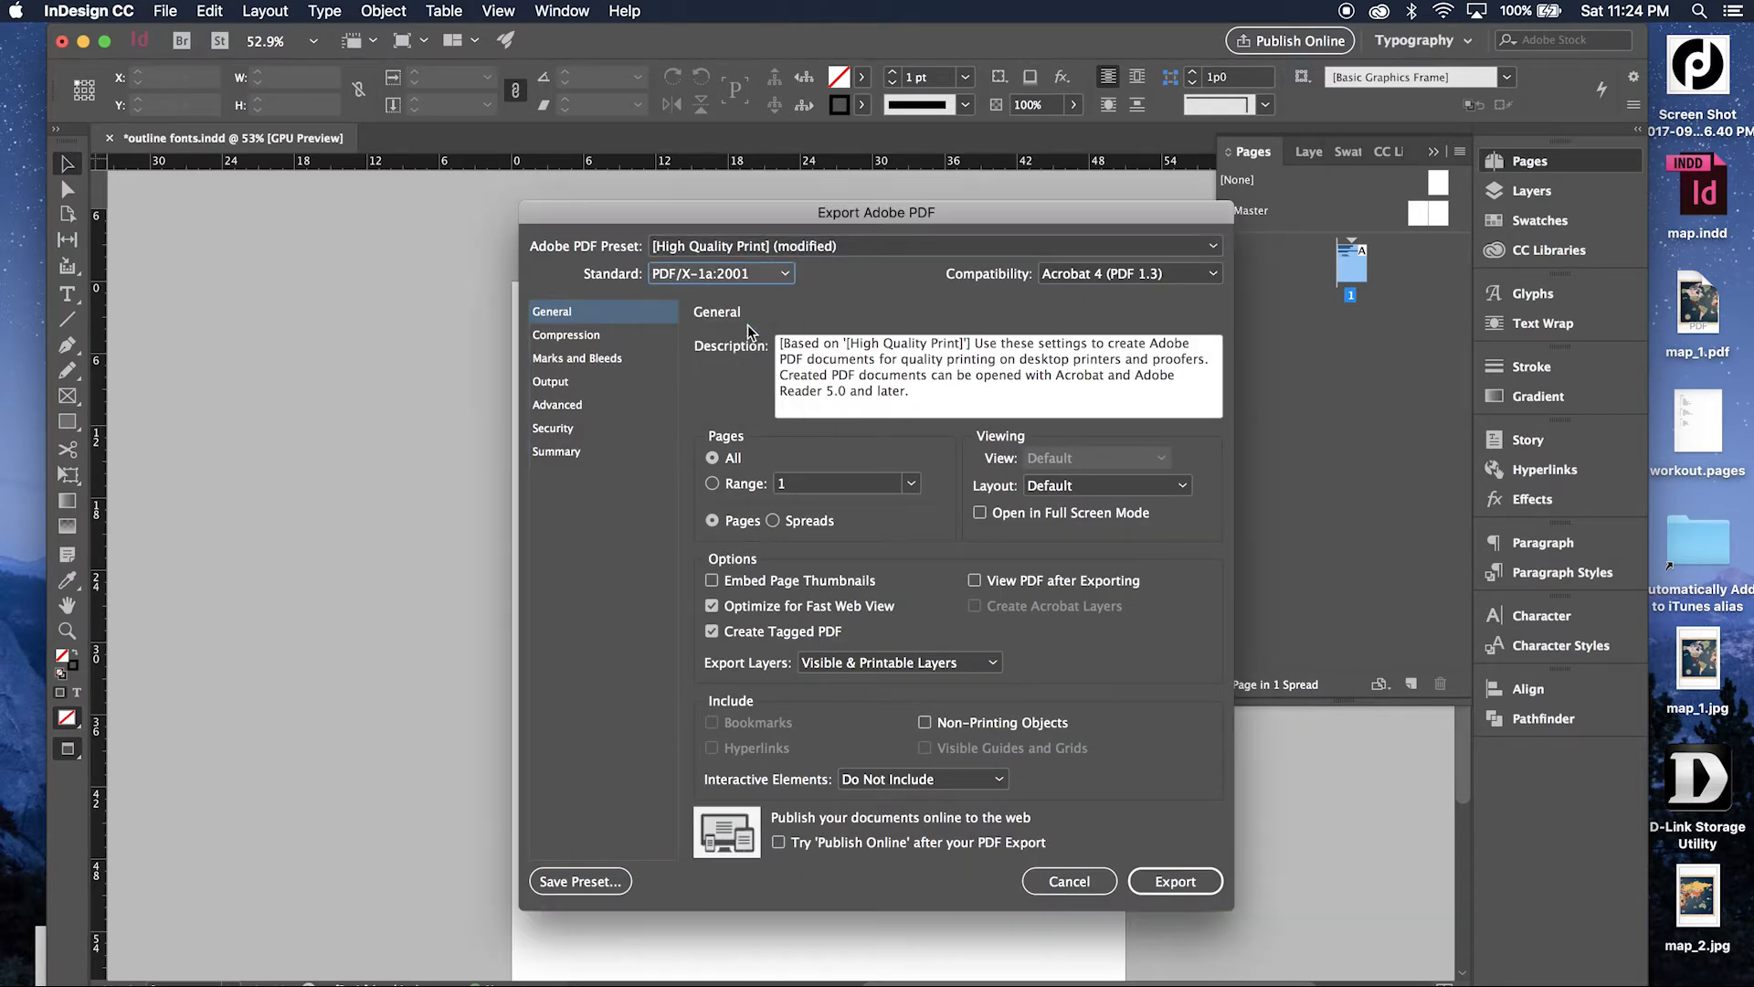
click(1133, 272)
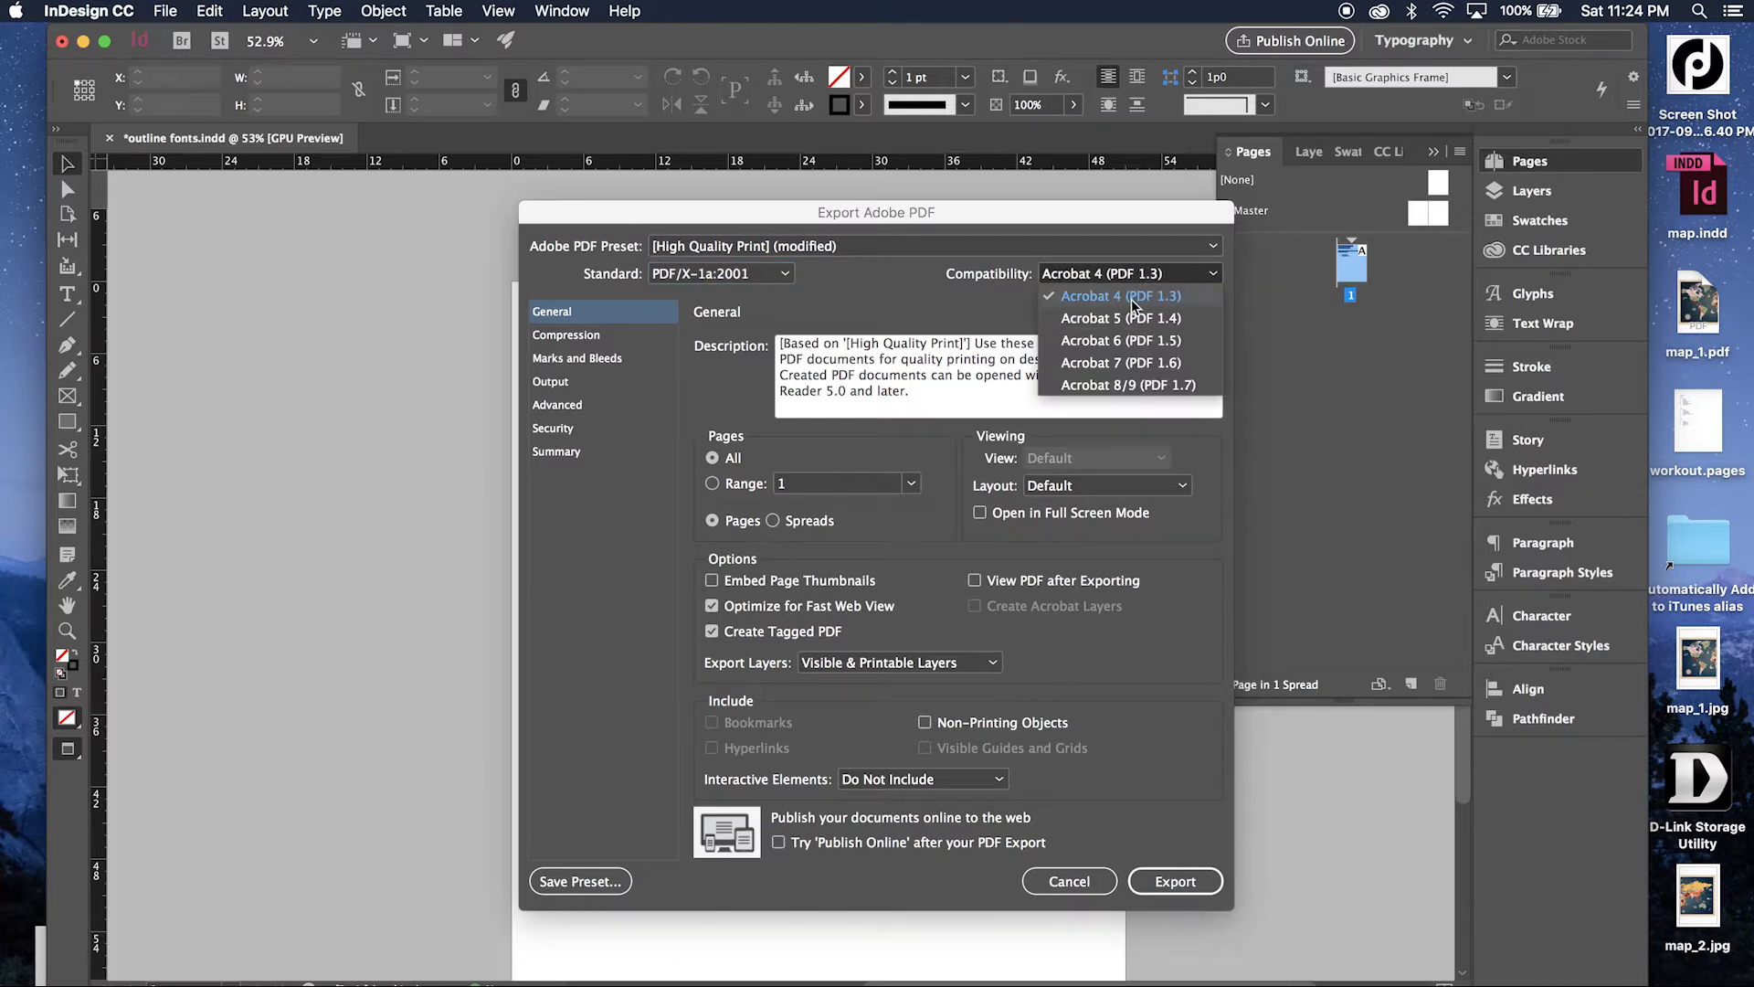
click(1131, 296)
click(556, 452)
click(1164, 879)
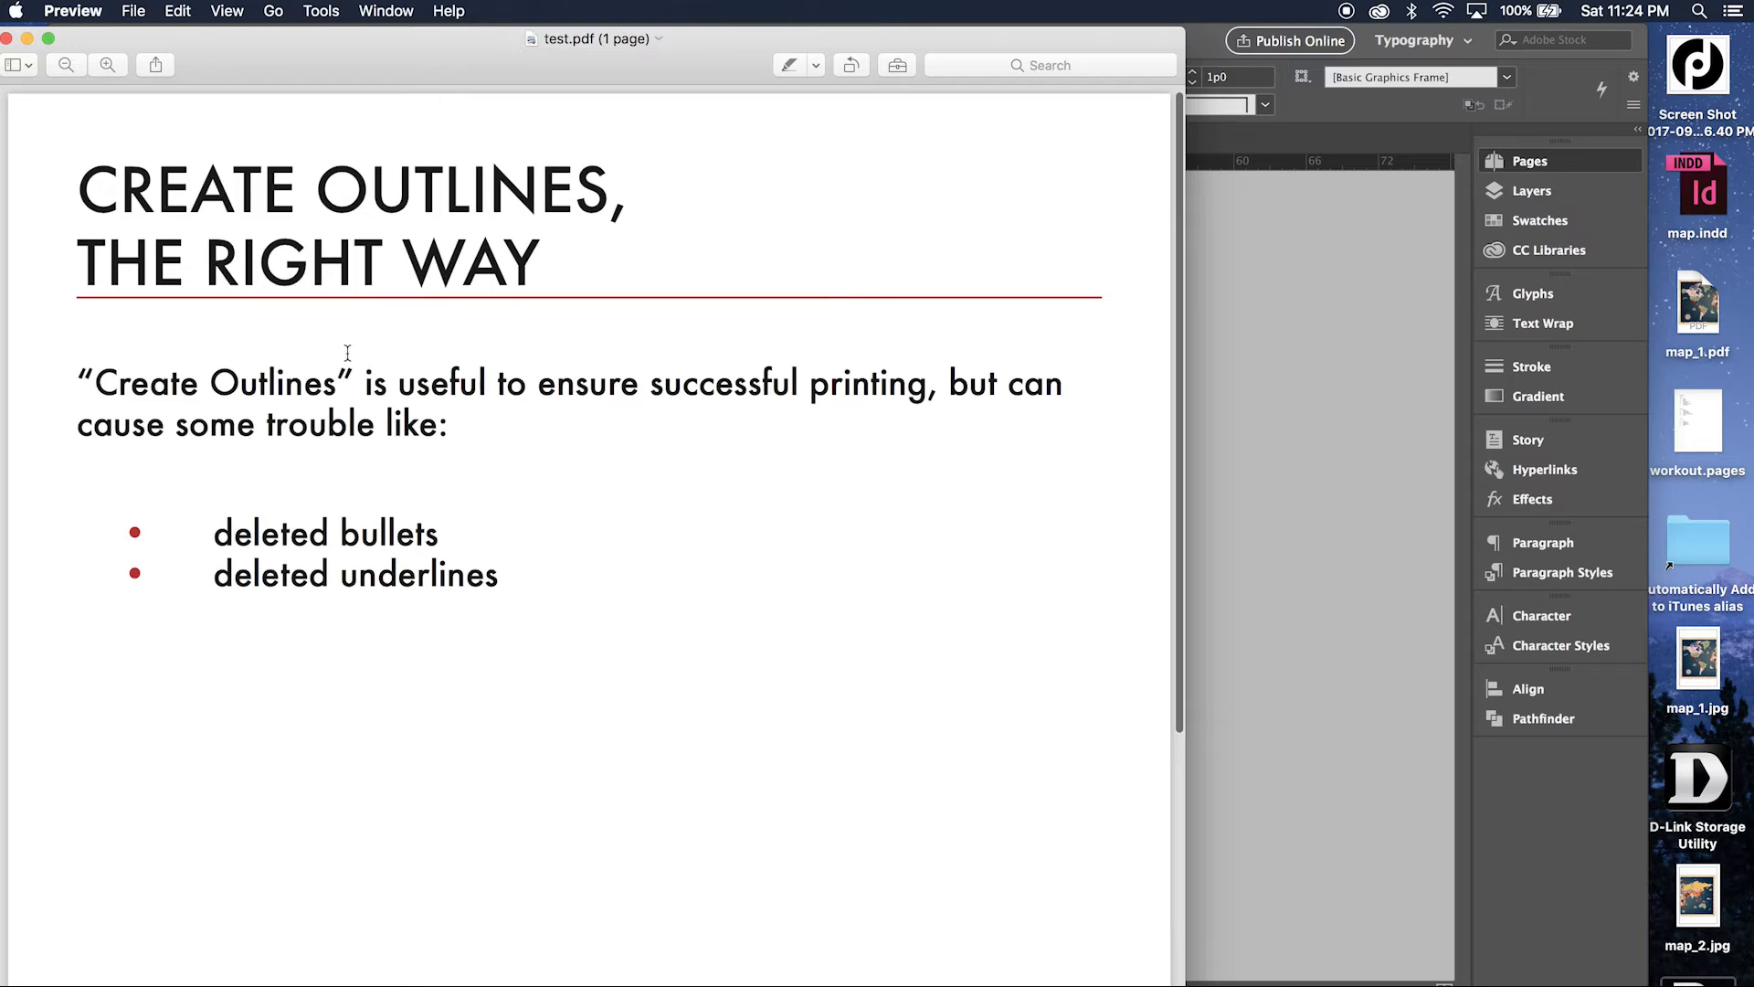
Check in Preview whether the heading, paragraph and bullet text of test.pdf can be selected or looked up.
drag(321, 378, 491, 576)
click(402, 446)
double_click(411, 425)
click(155, 202)
double_click(139, 181)
click(491, 576)
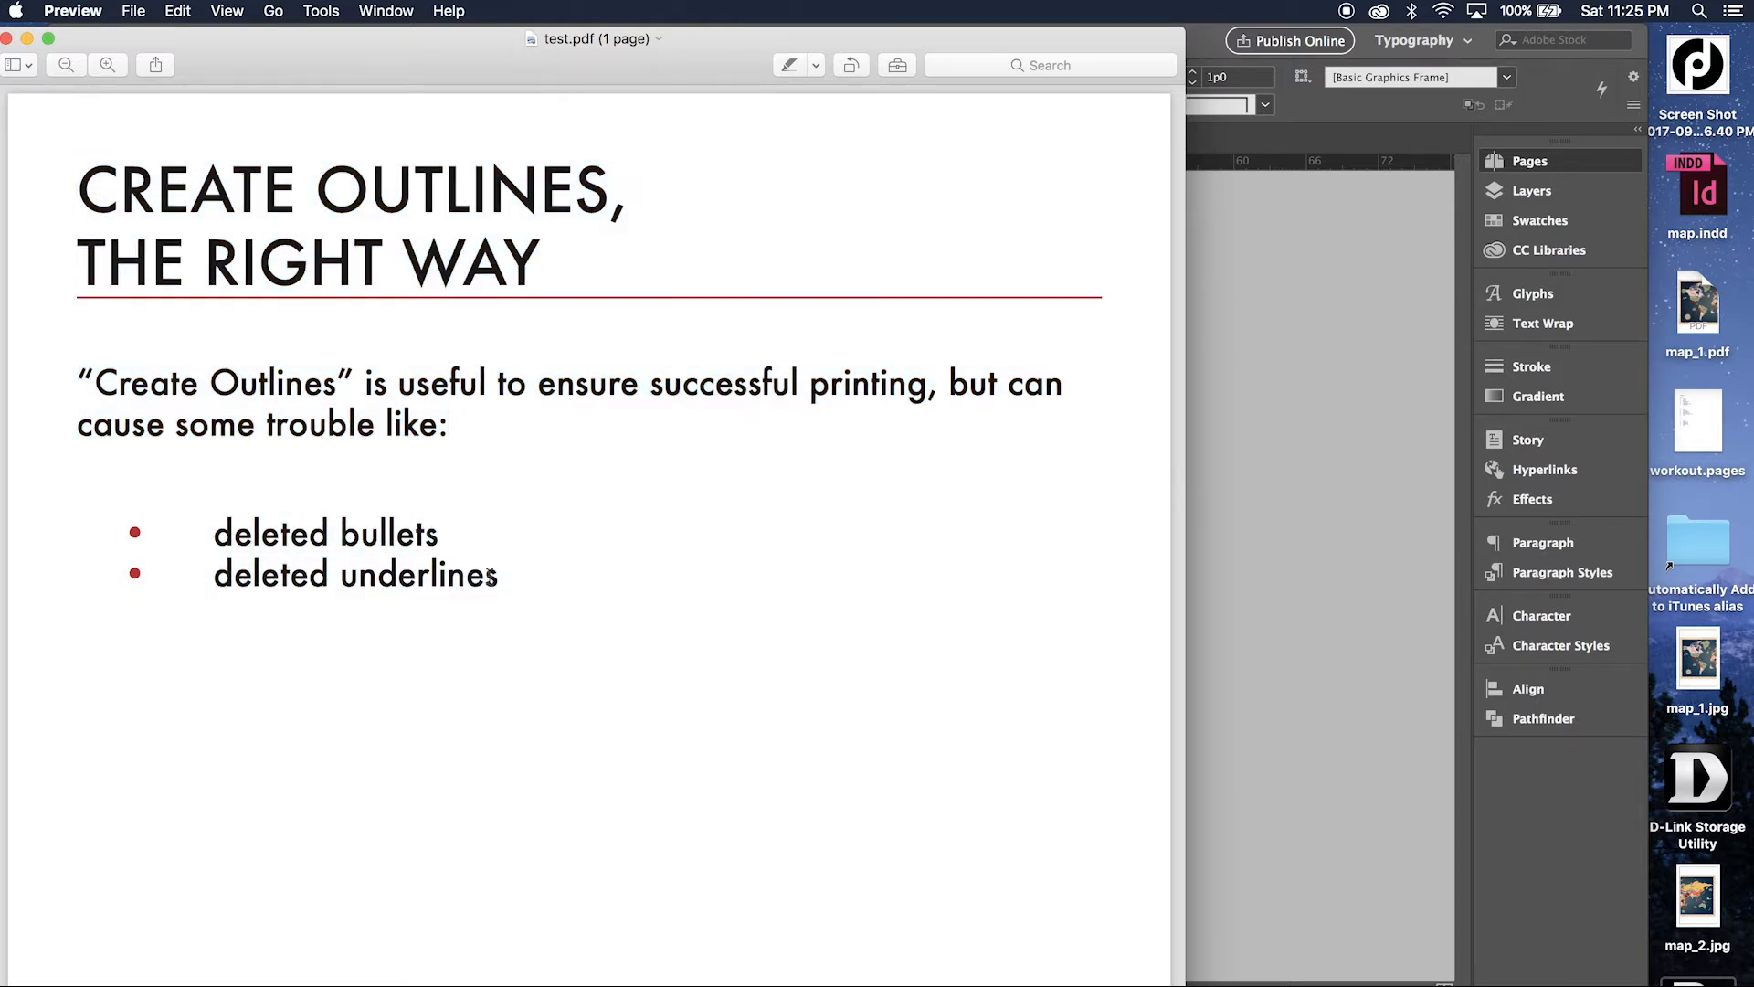
key(ctrl+super+d)
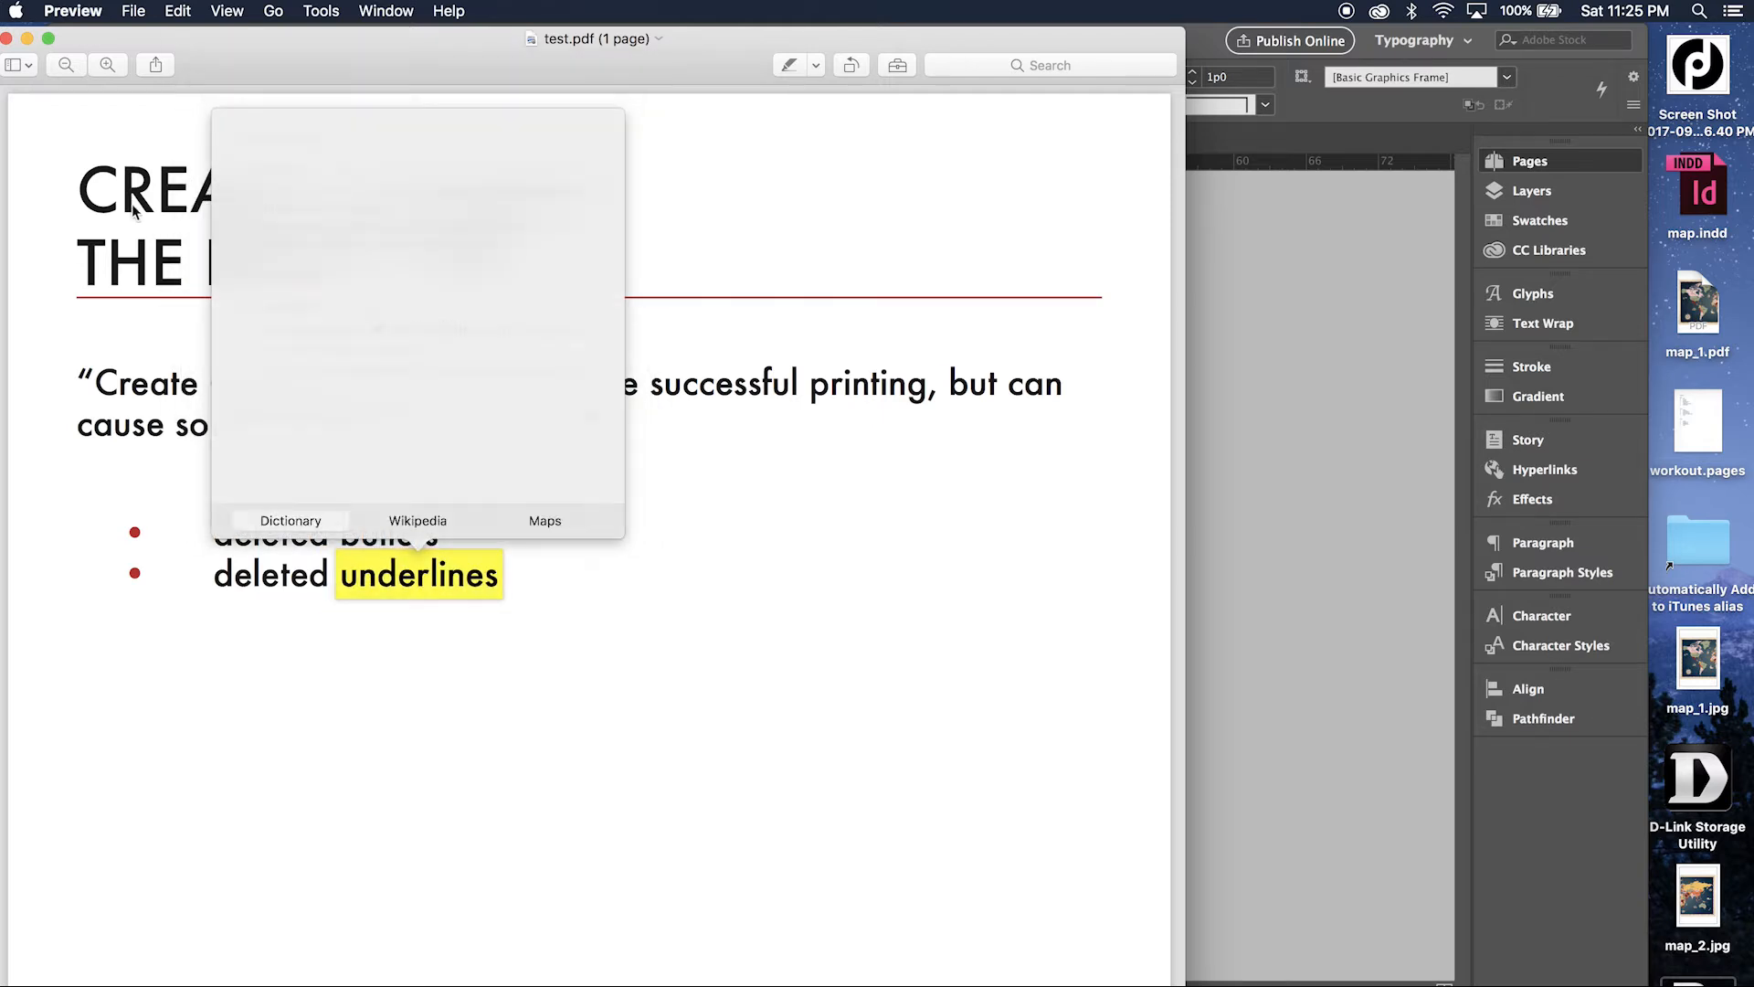
click(139, 221)
Return to InDesign and start exporting the document to the Desktop as "test" in Adobe PDF (Print) format, replacing the existing file.
click(166, 10)
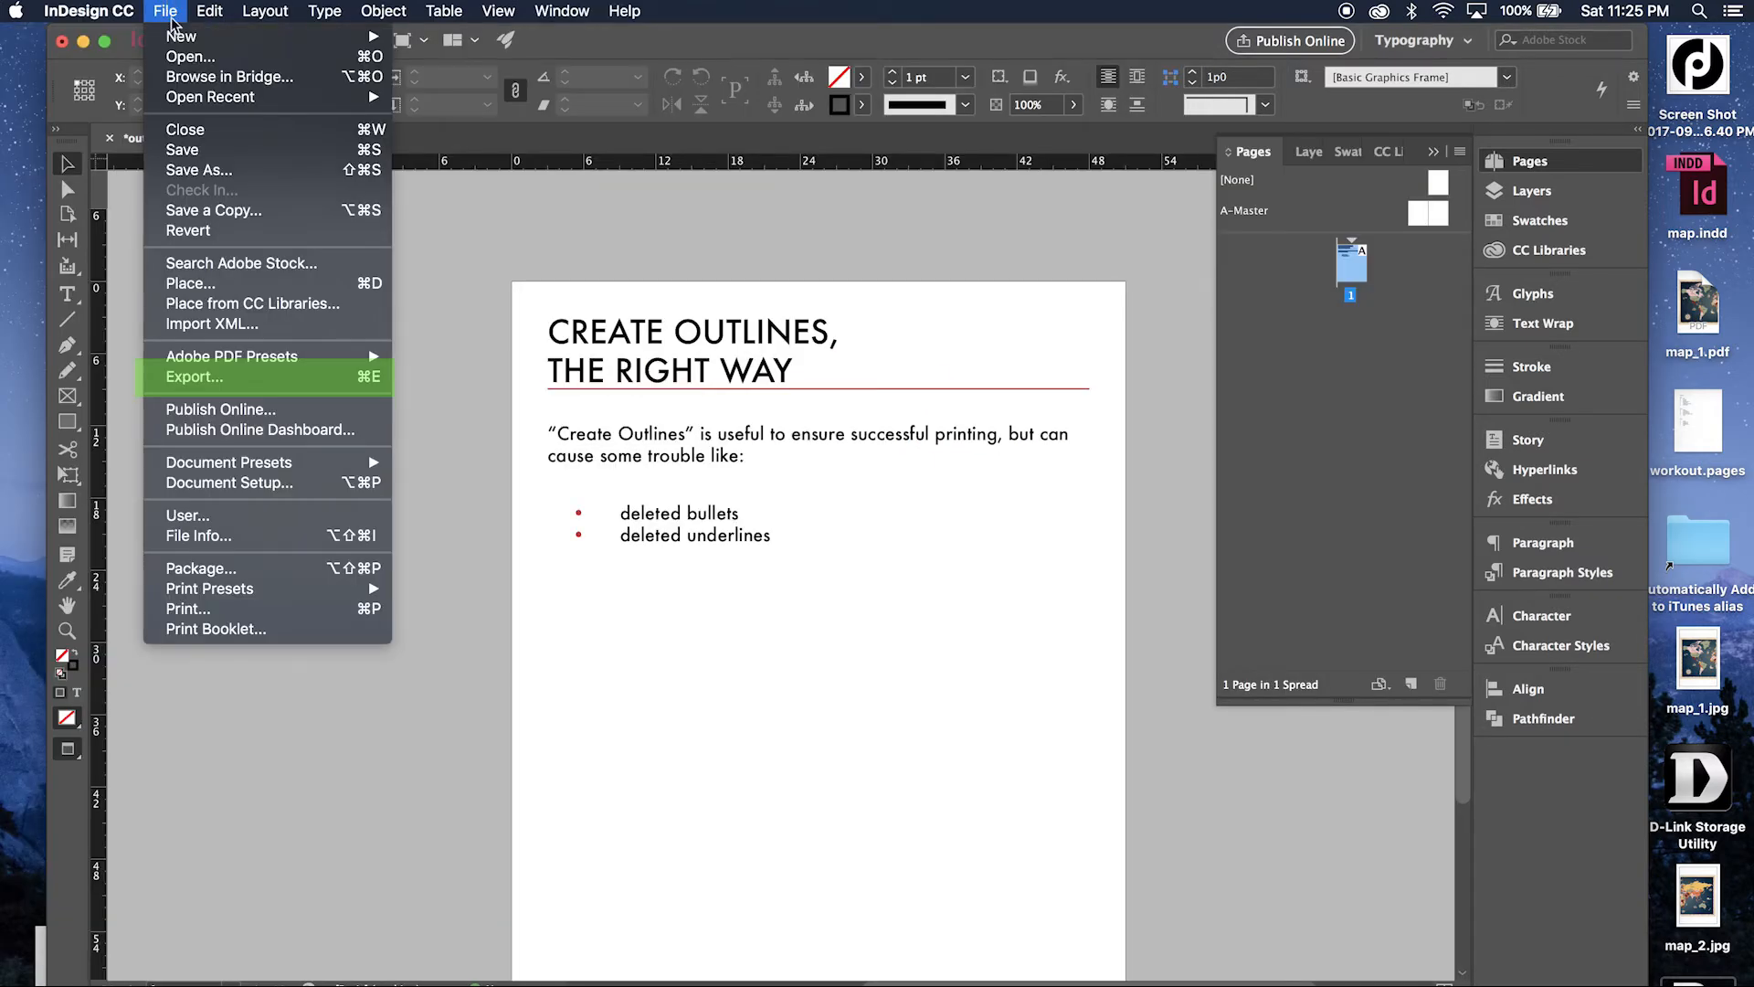
click(252, 378)
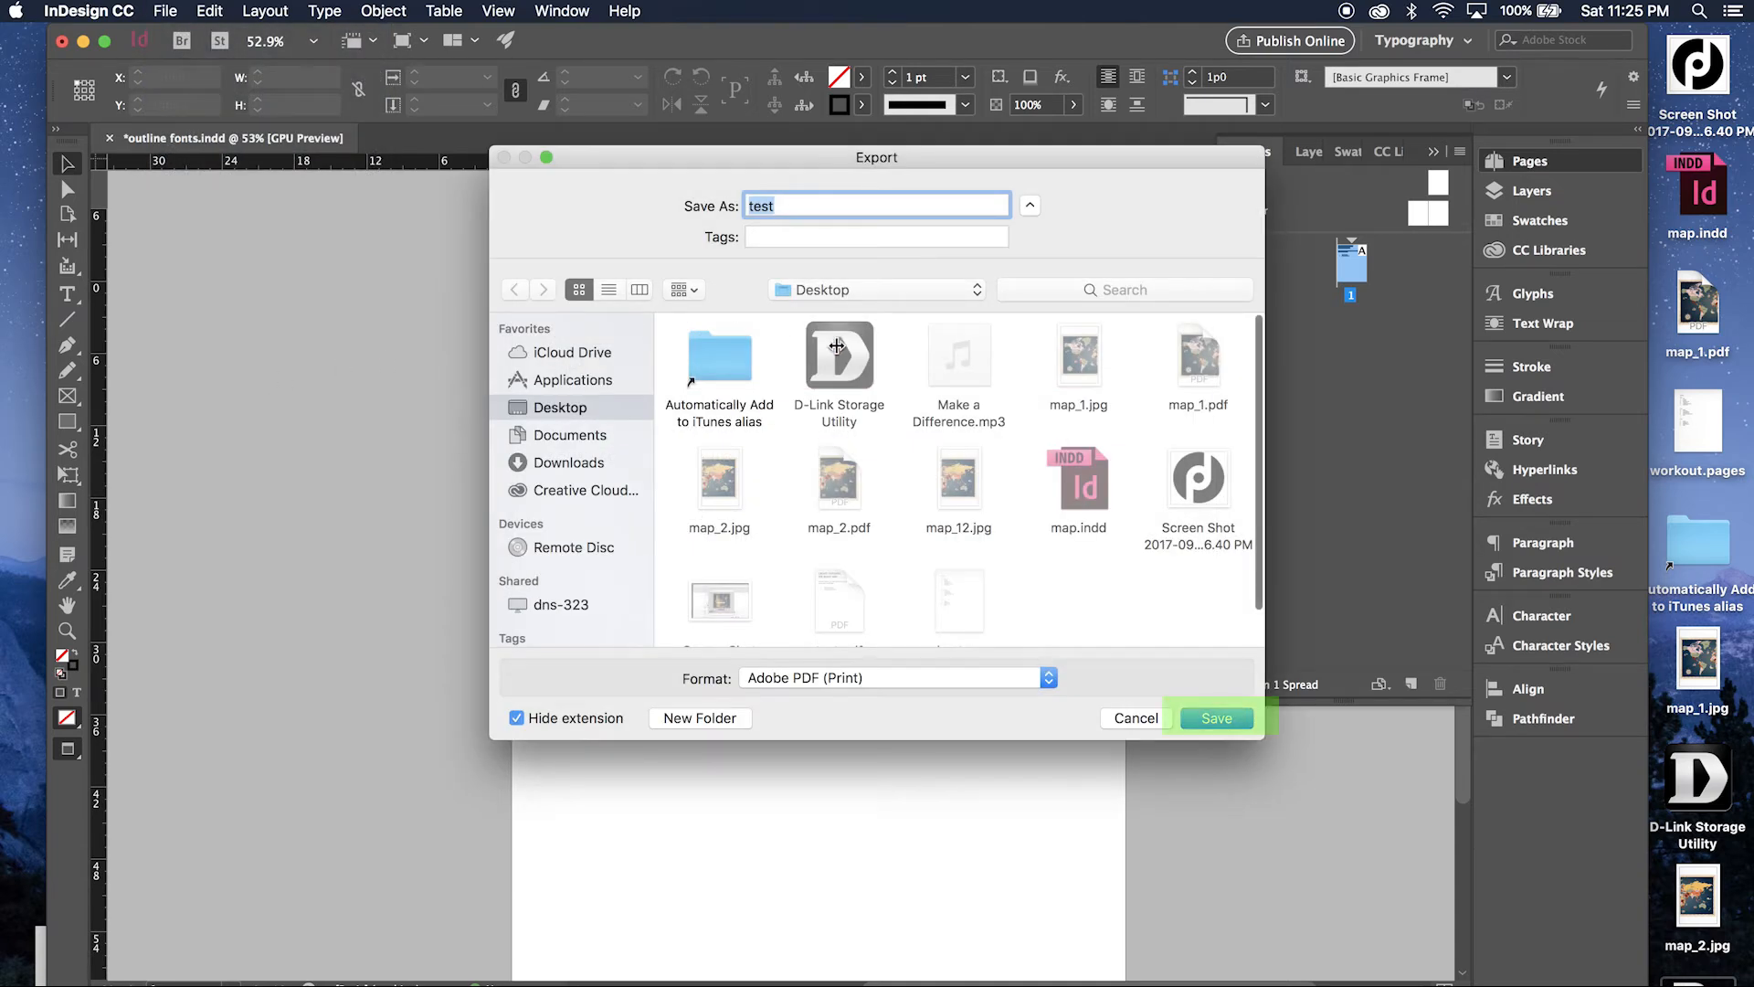
click(1215, 718)
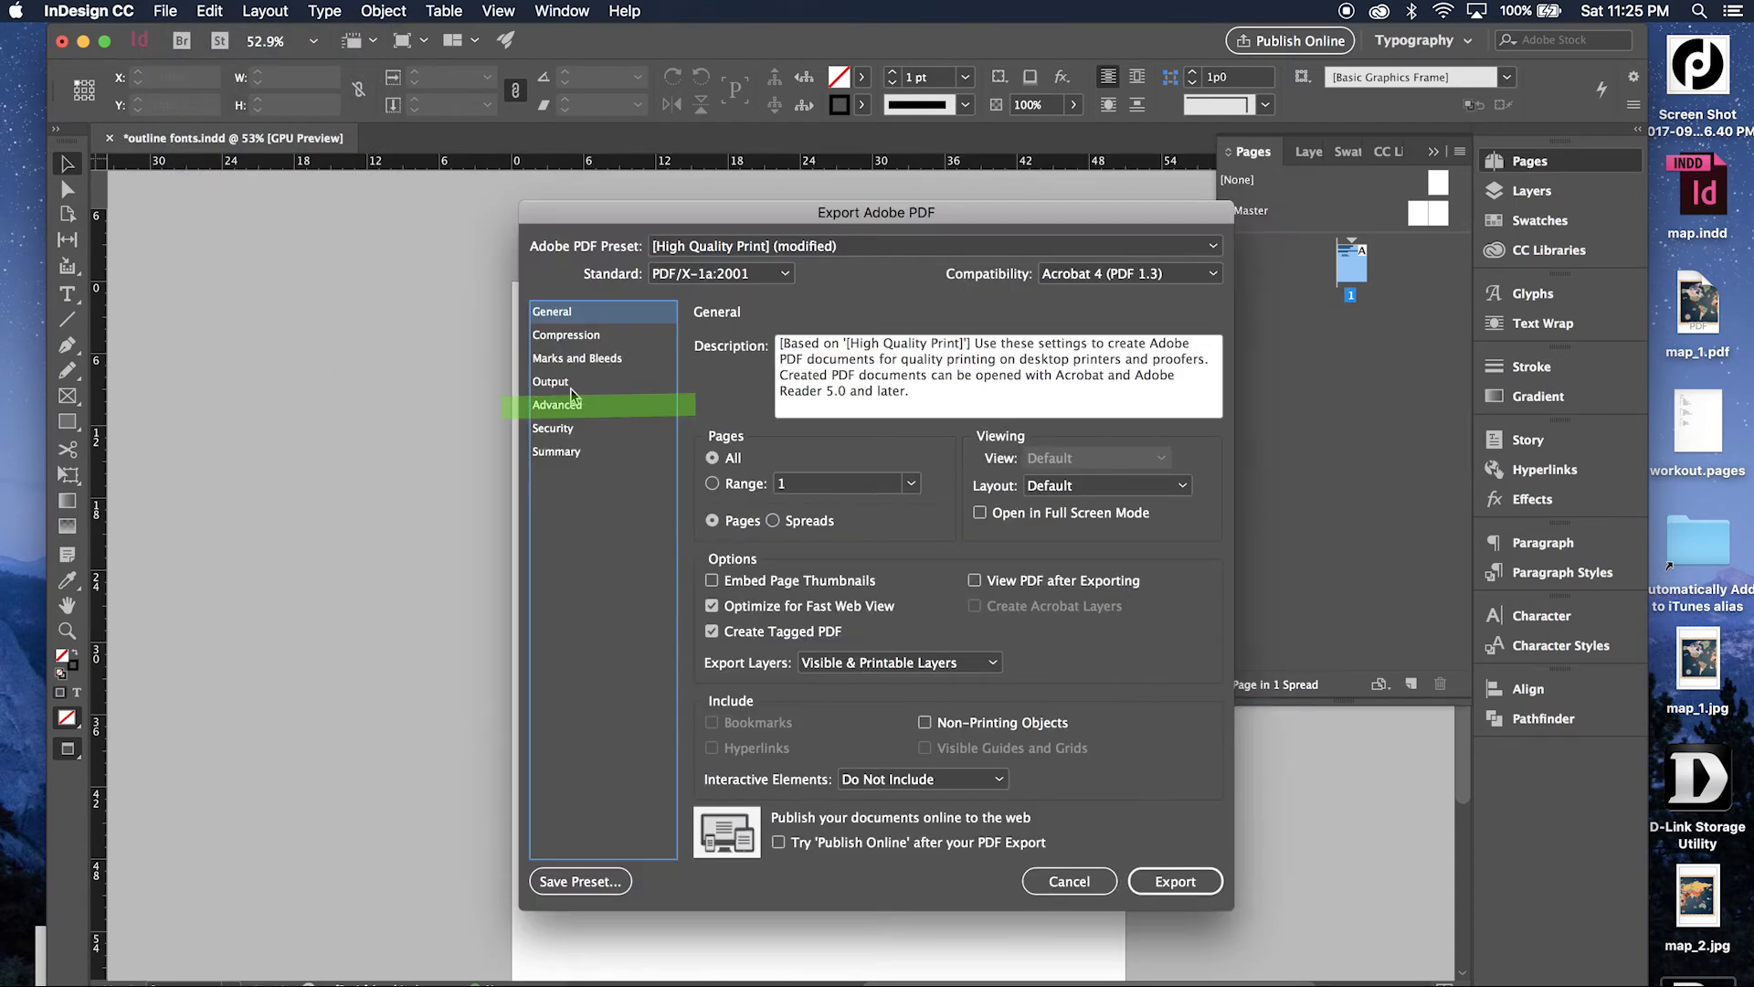
Set the export's transparency flattener preset to "create outlines" and export the PDF.
click(574, 381)
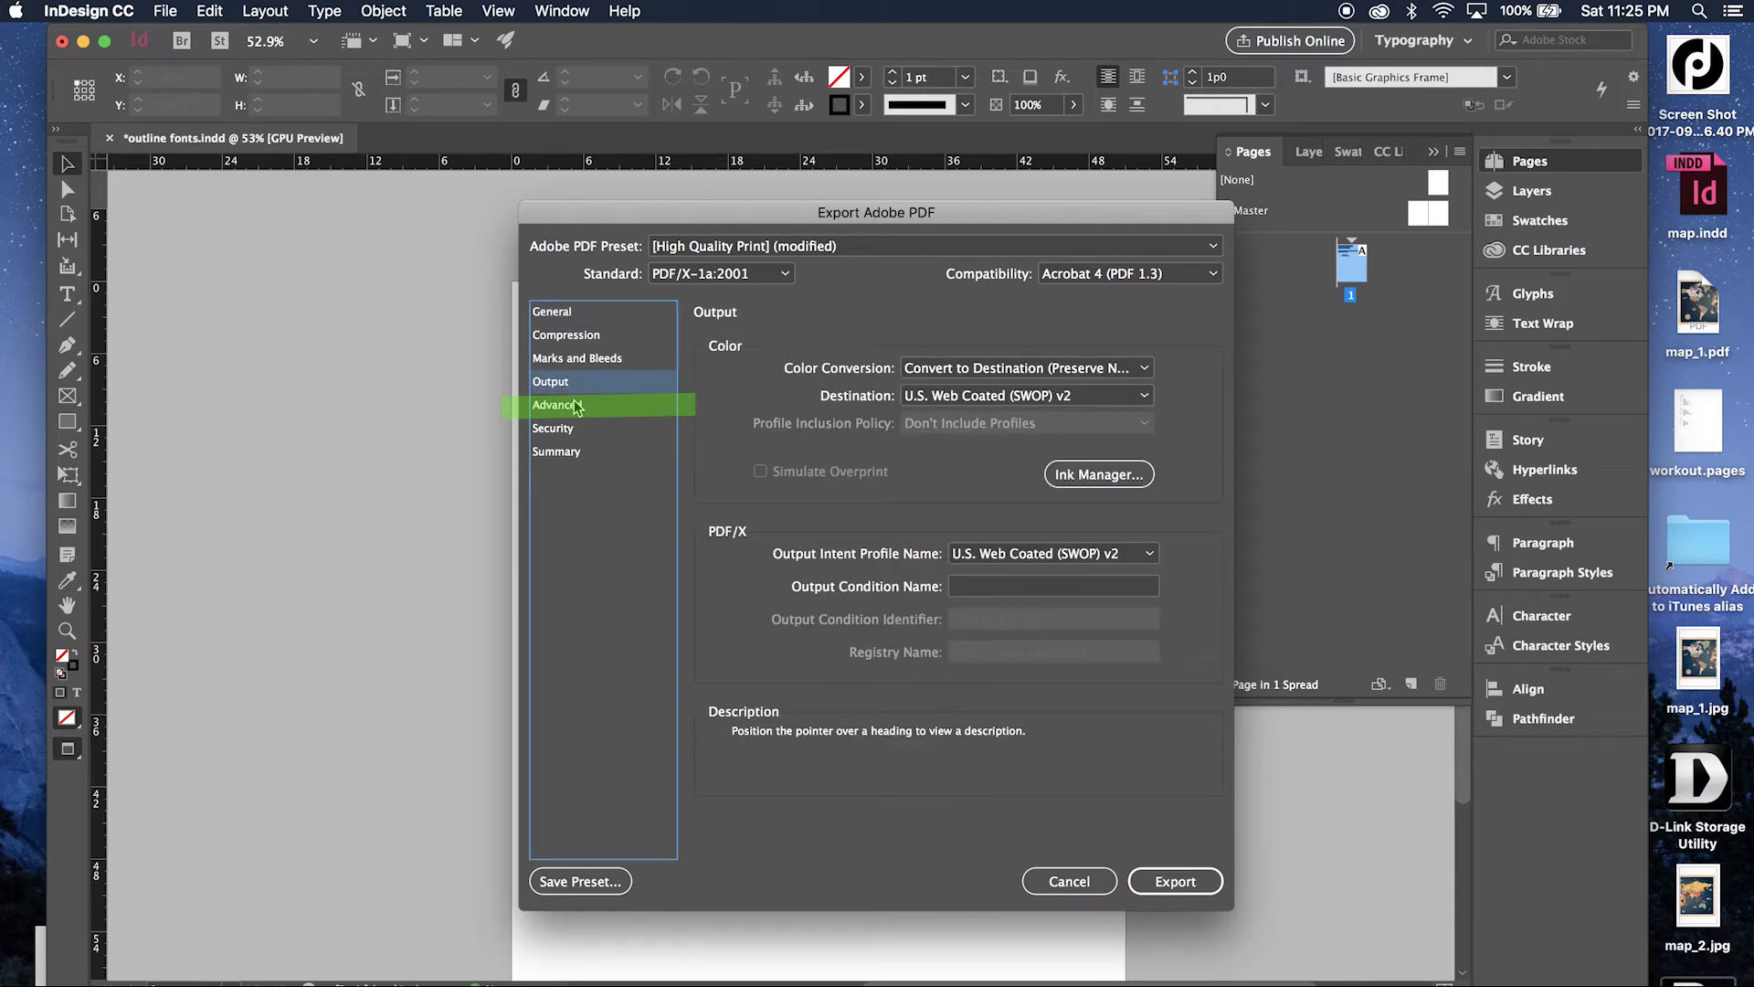
click(567, 413)
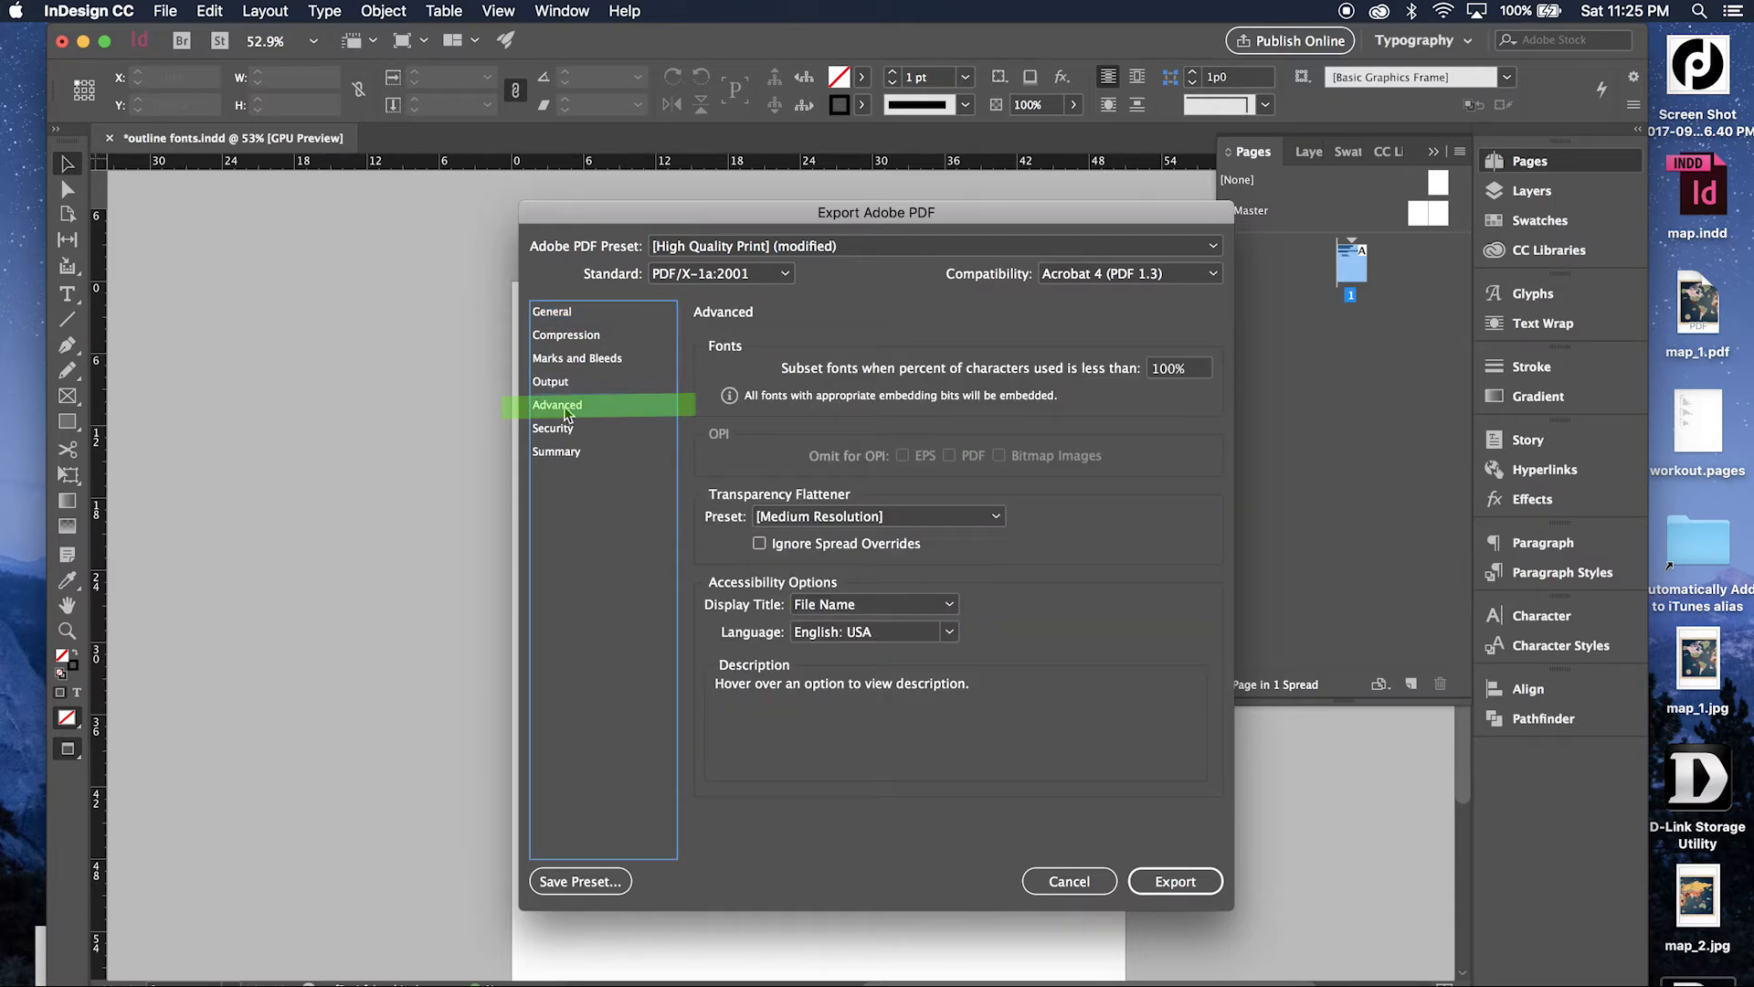
click(919, 521)
click(908, 605)
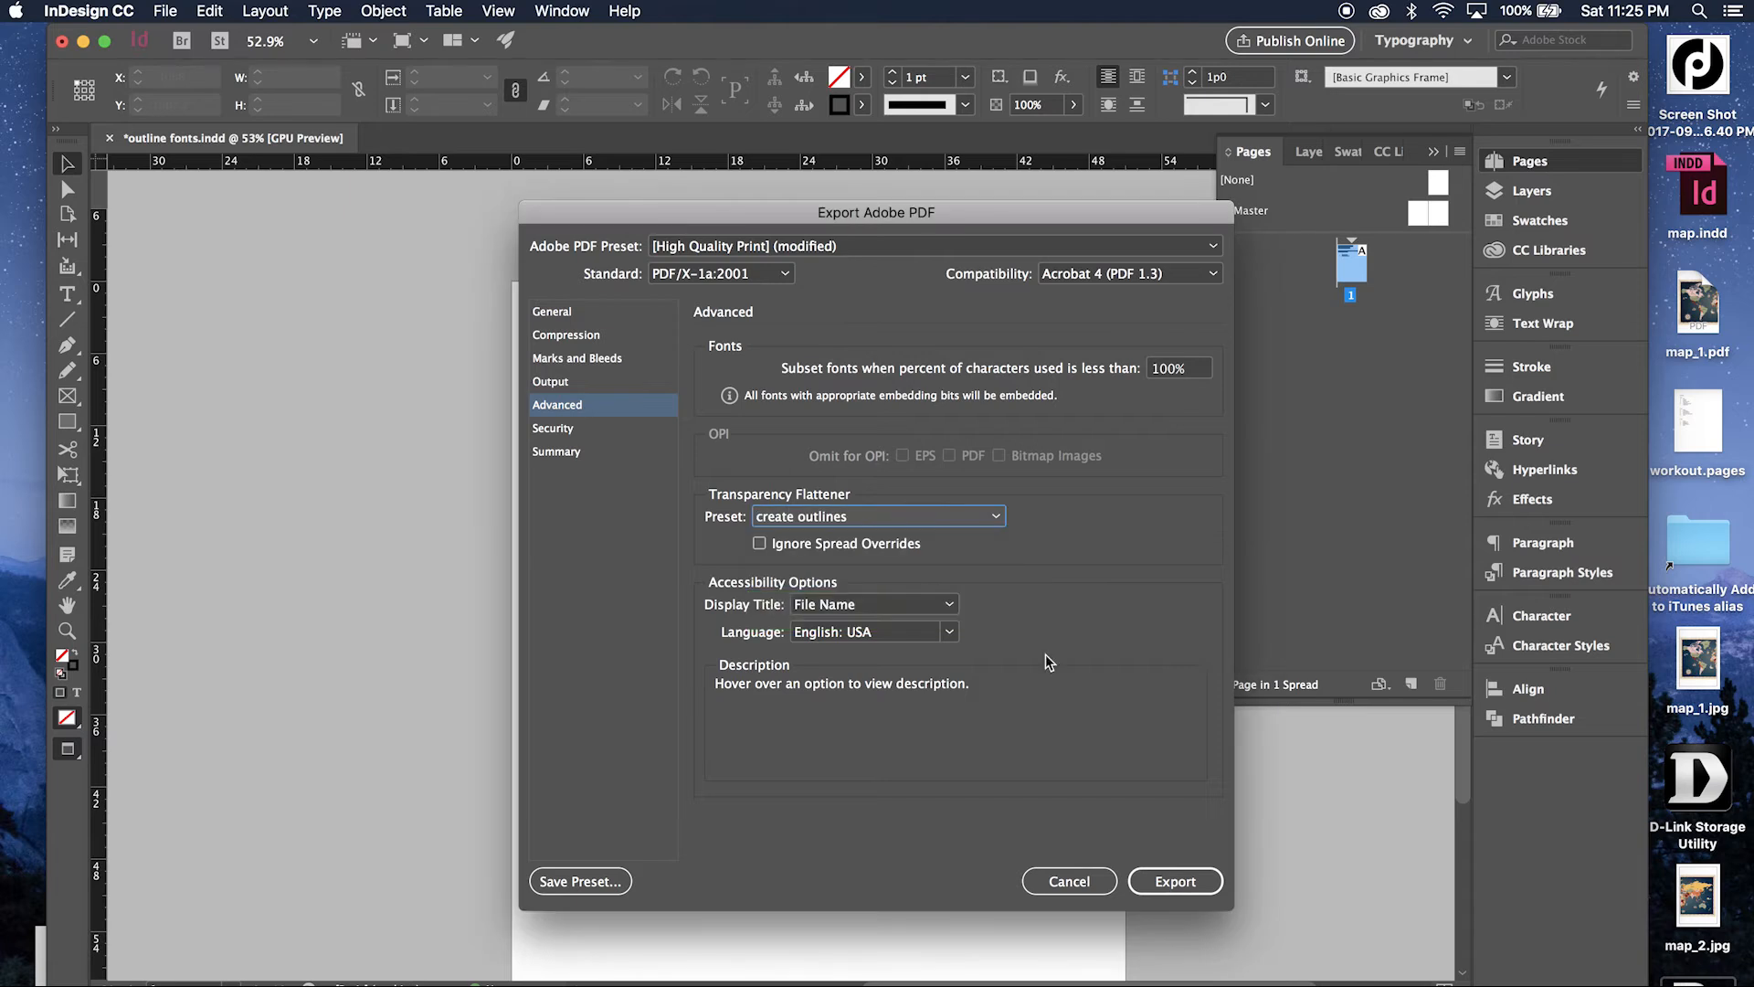
click(1158, 872)
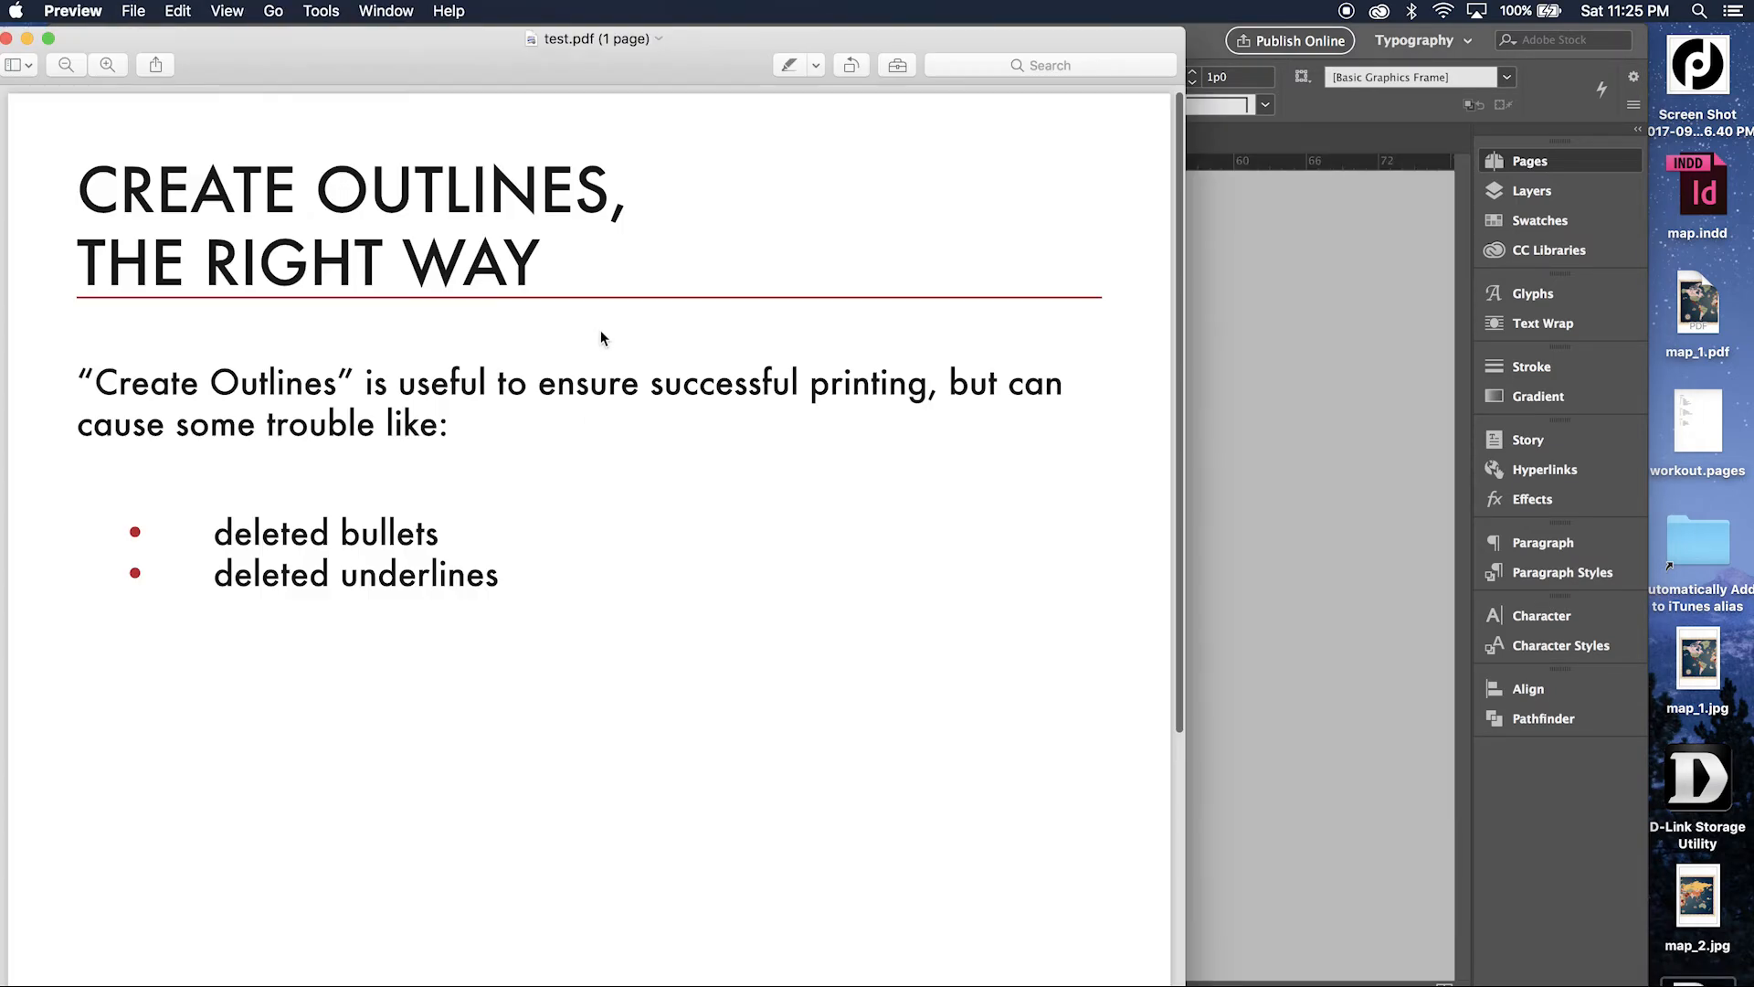
Check in Preview whether the text of test.pdf can be selected from the heading through the bullet list.
drag(529, 582, 203, 265)
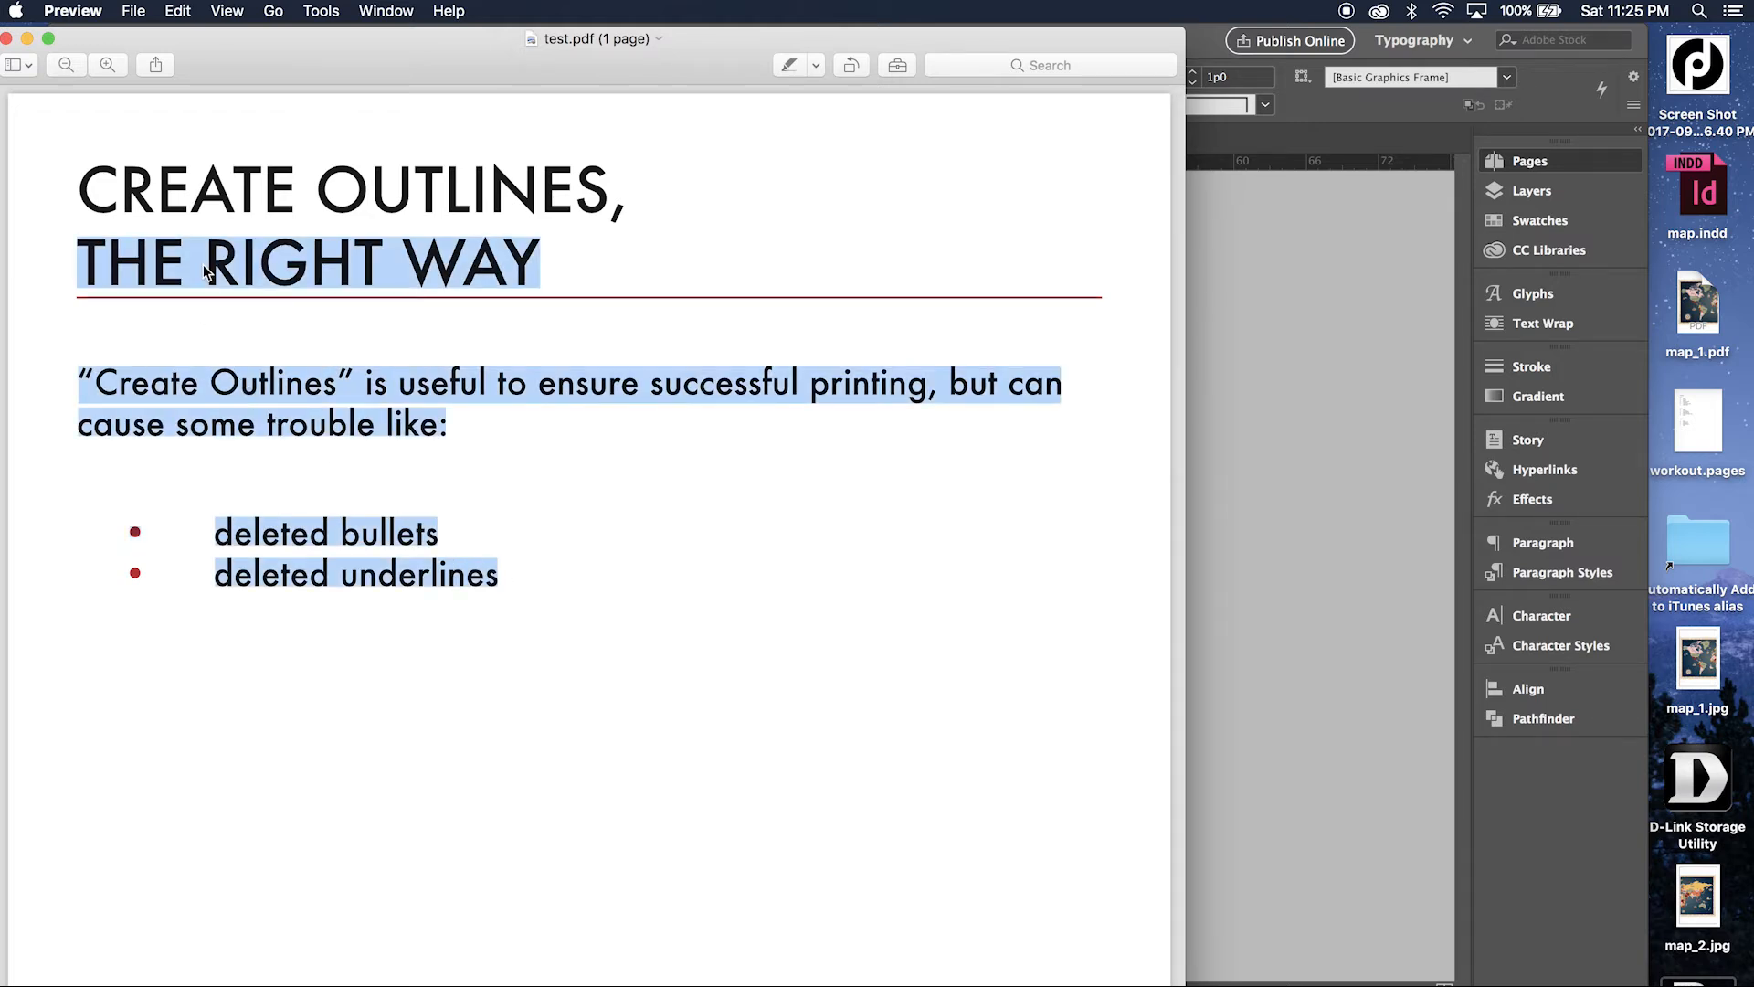
click(203, 265)
drag(84, 191, 568, 579)
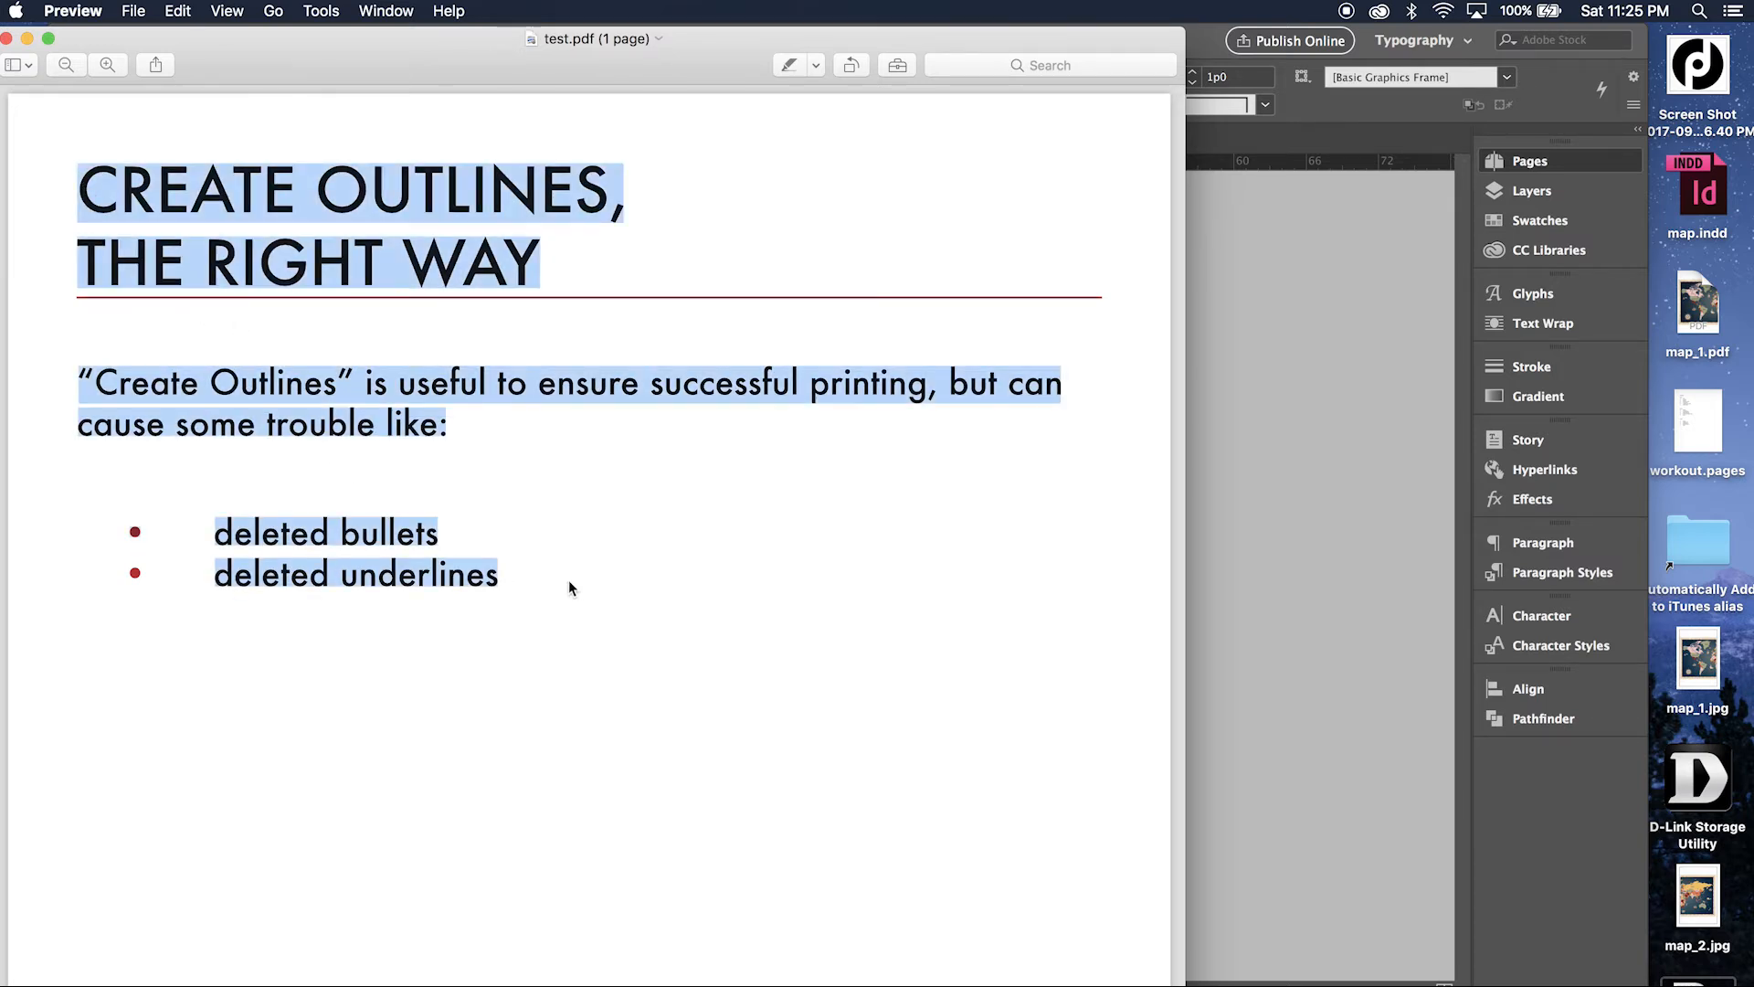
click(568, 579)
Look up the "deleted underlines" text in test.pdf, close the lookup, and select all text on the page.
triple_click(454, 570)
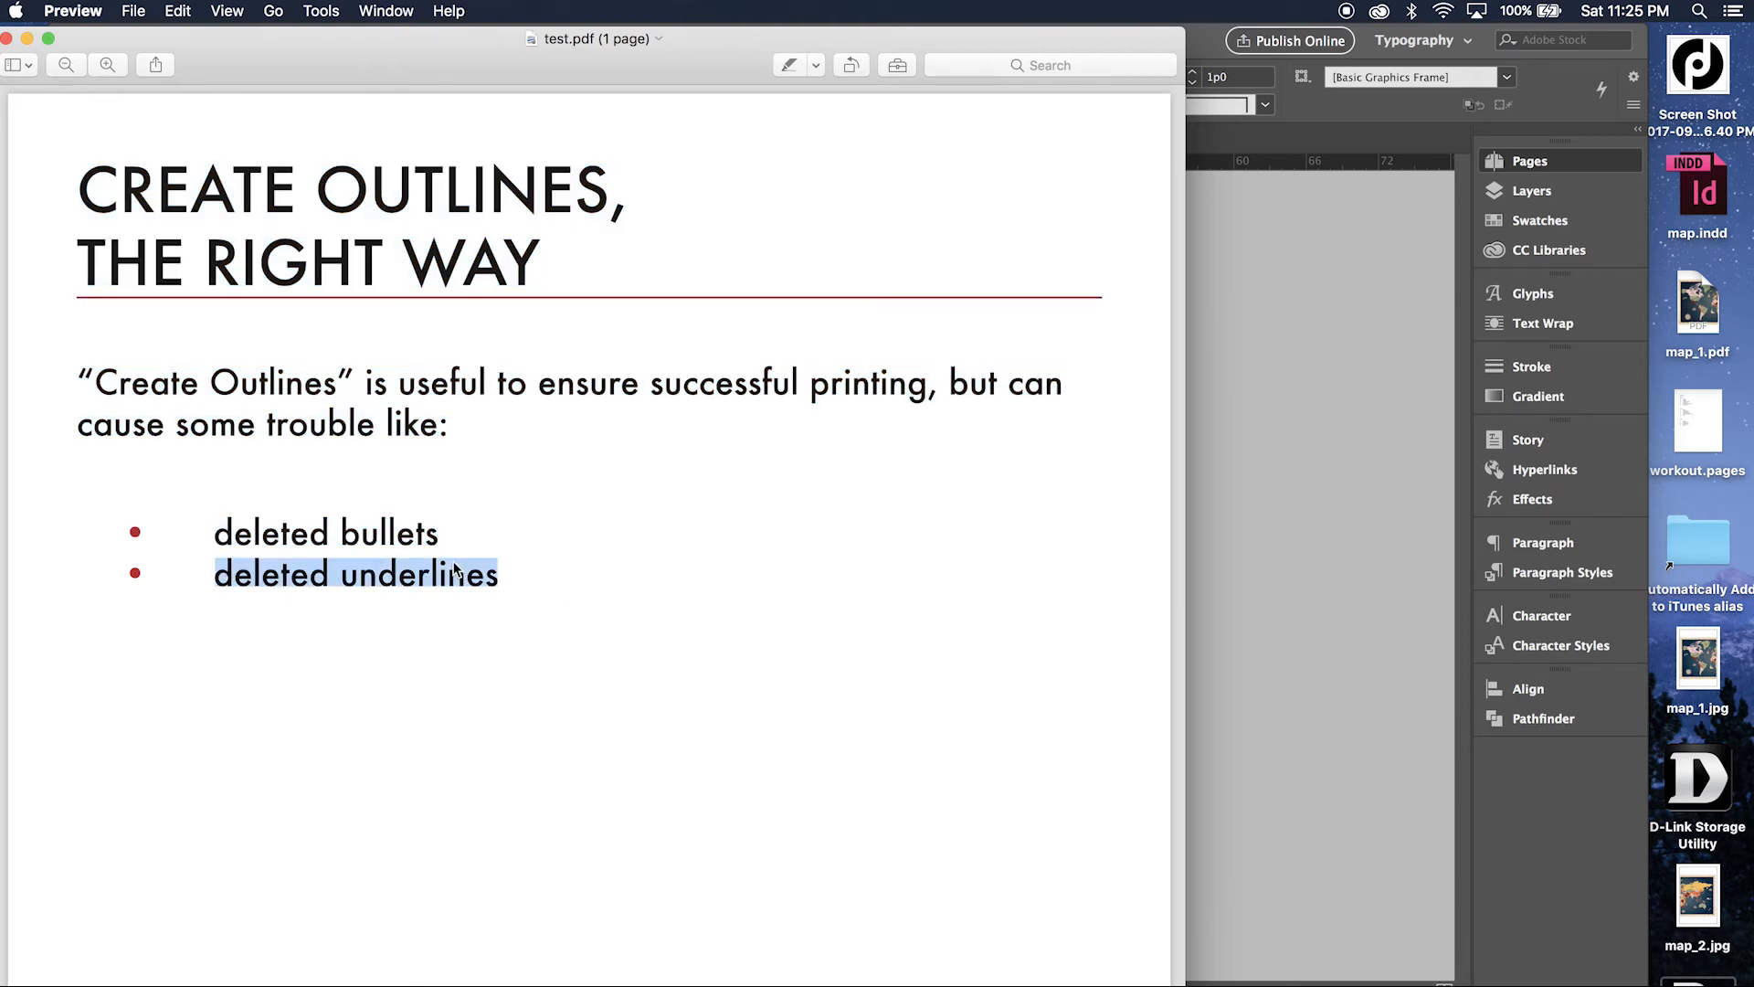
right_click(454, 569)
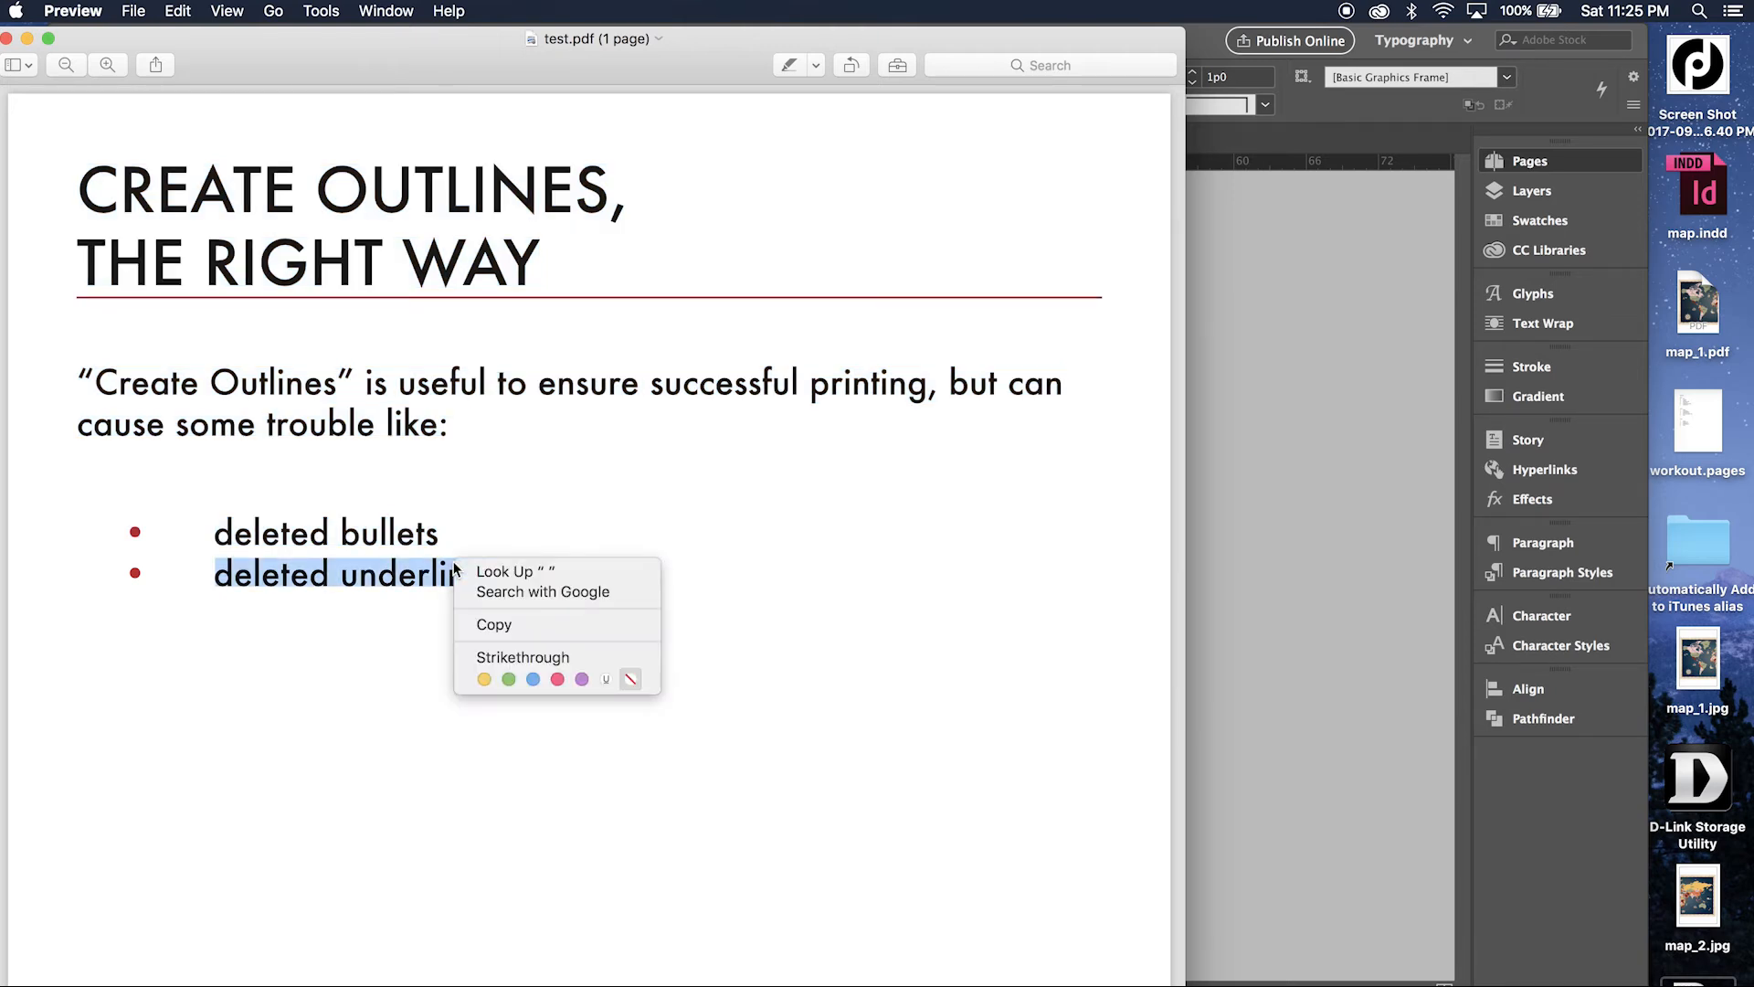
click(419, 578)
click(450, 579)
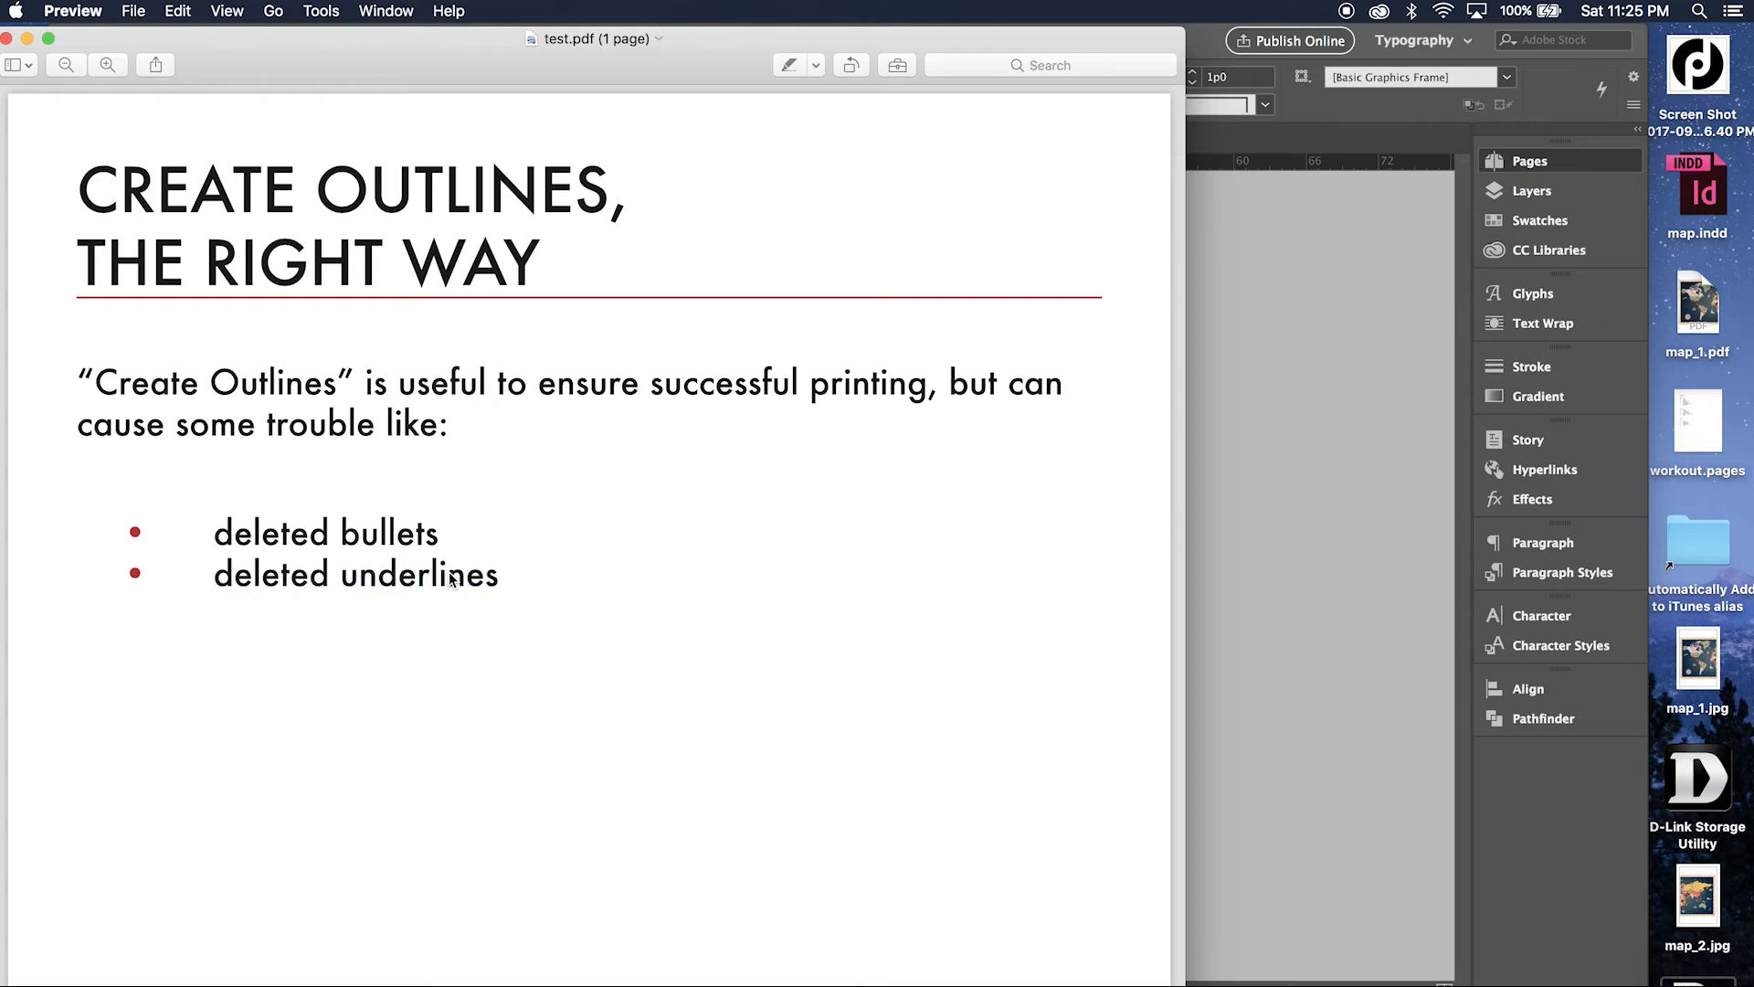
triple_click(451, 579)
right_click(452, 578)
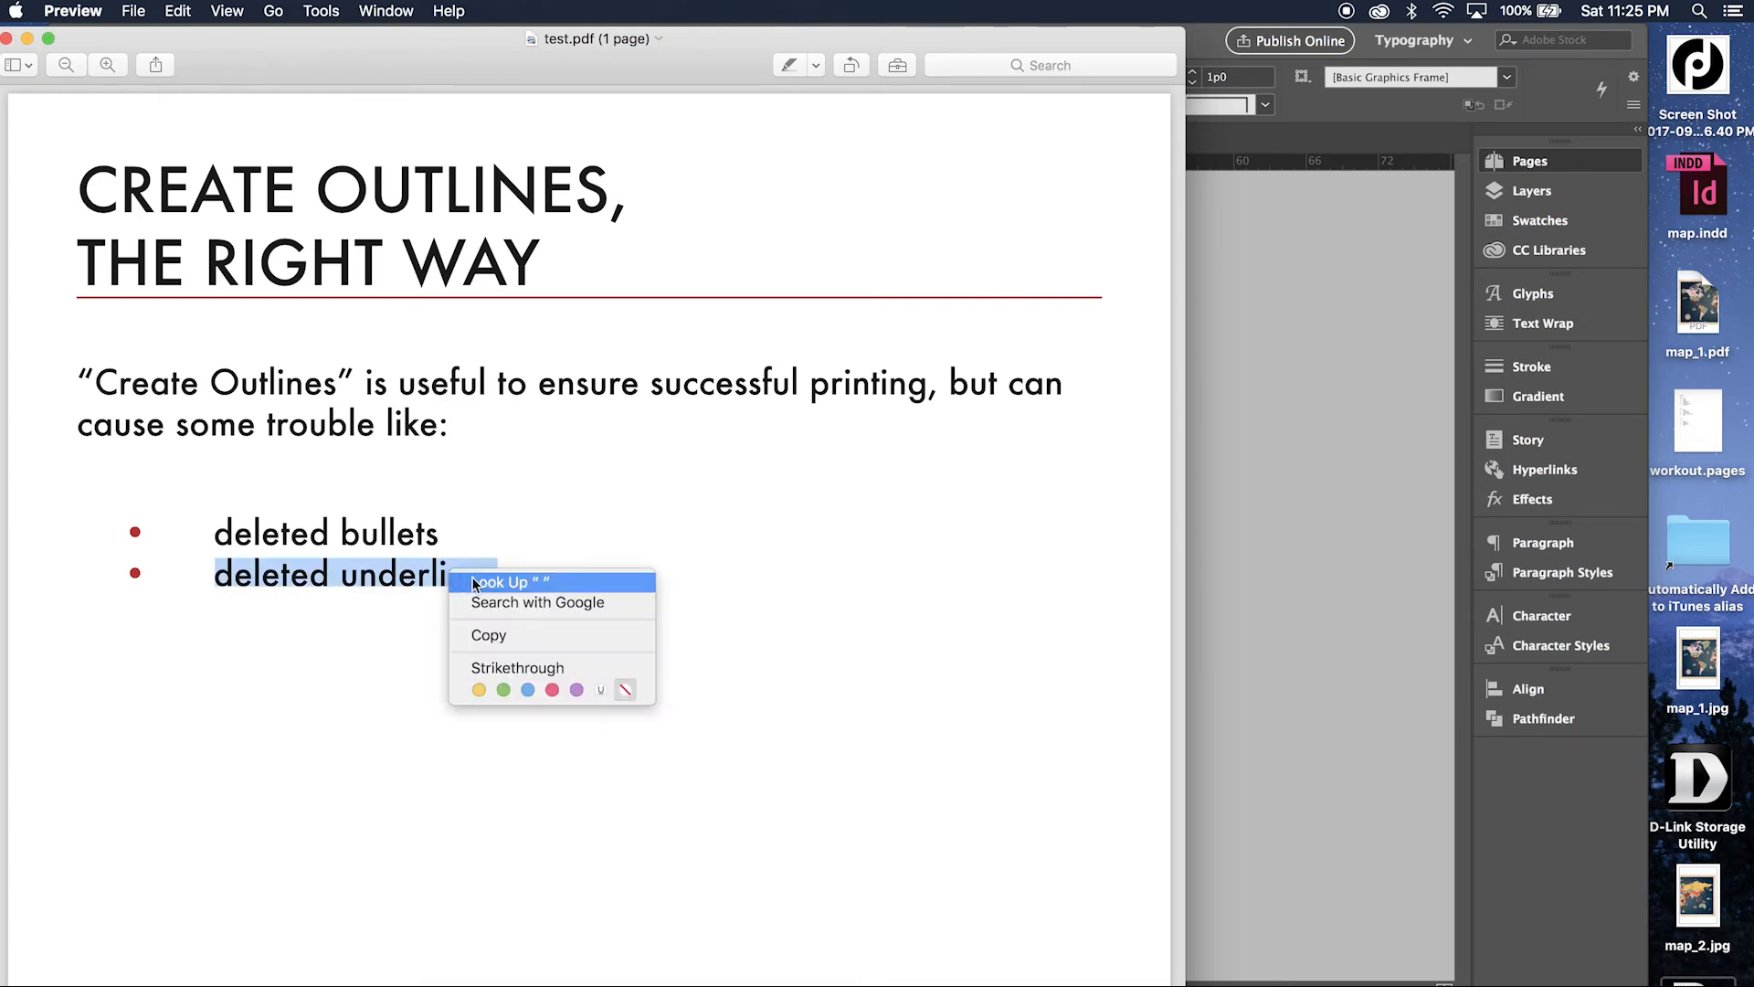
click(486, 583)
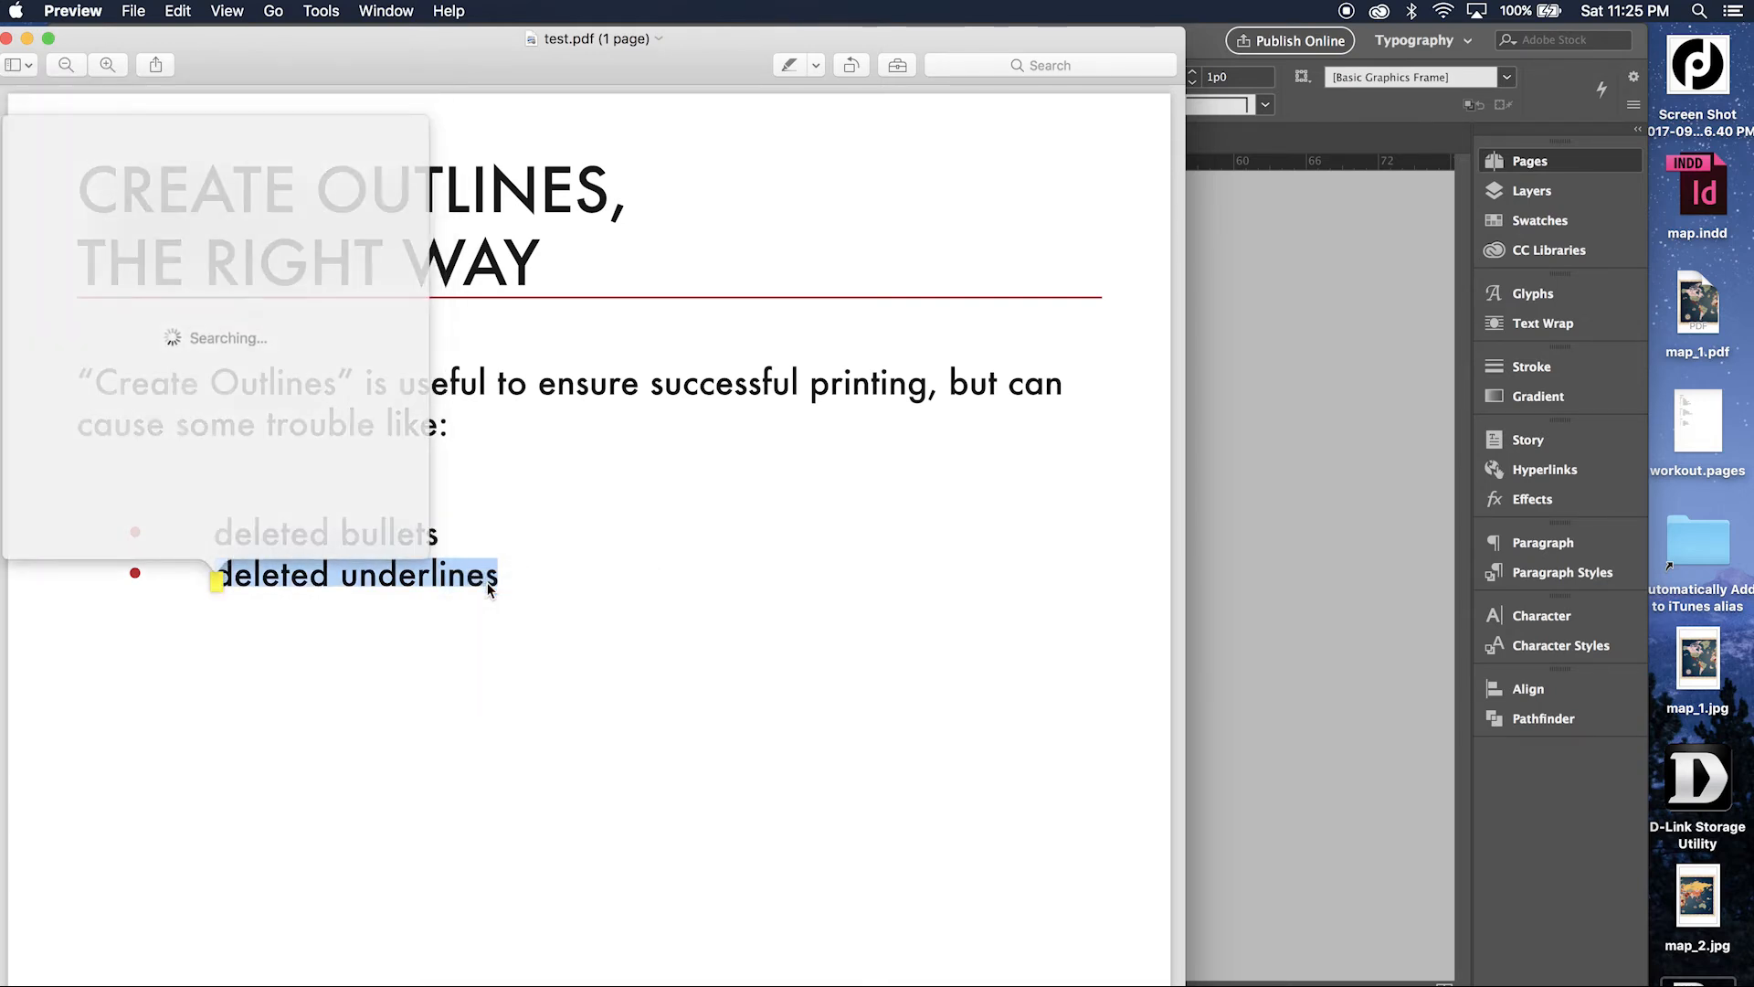
click(424, 433)
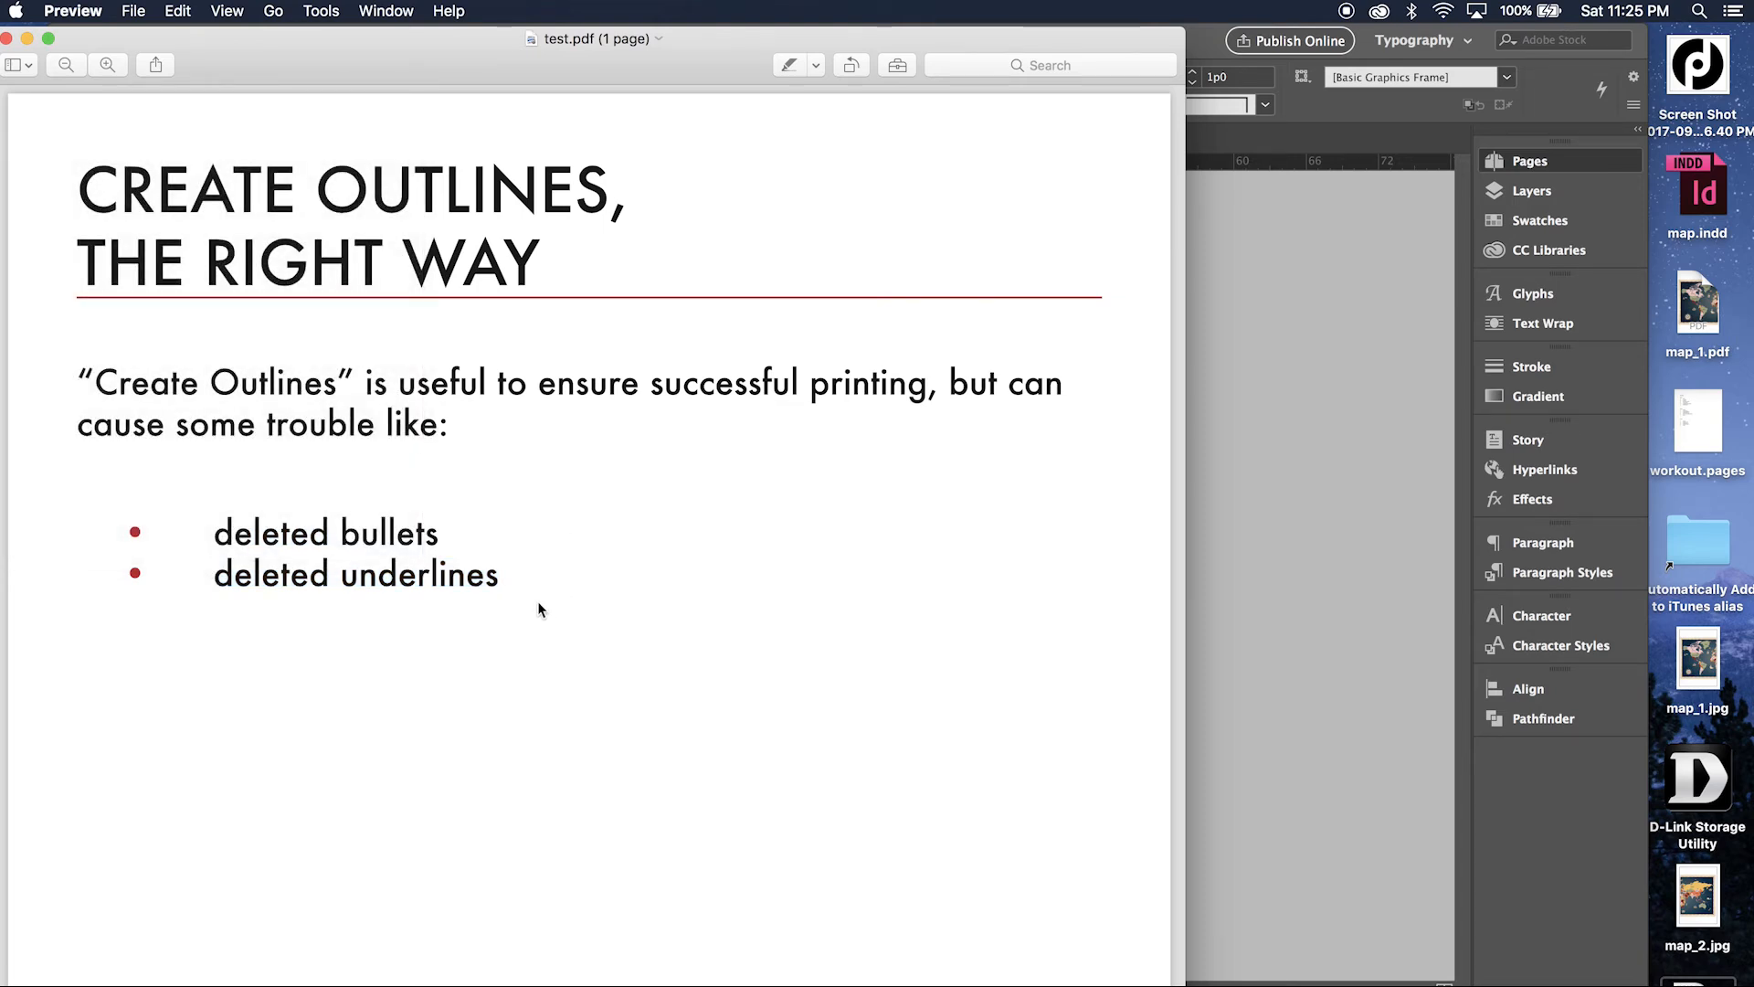
key(super+a)
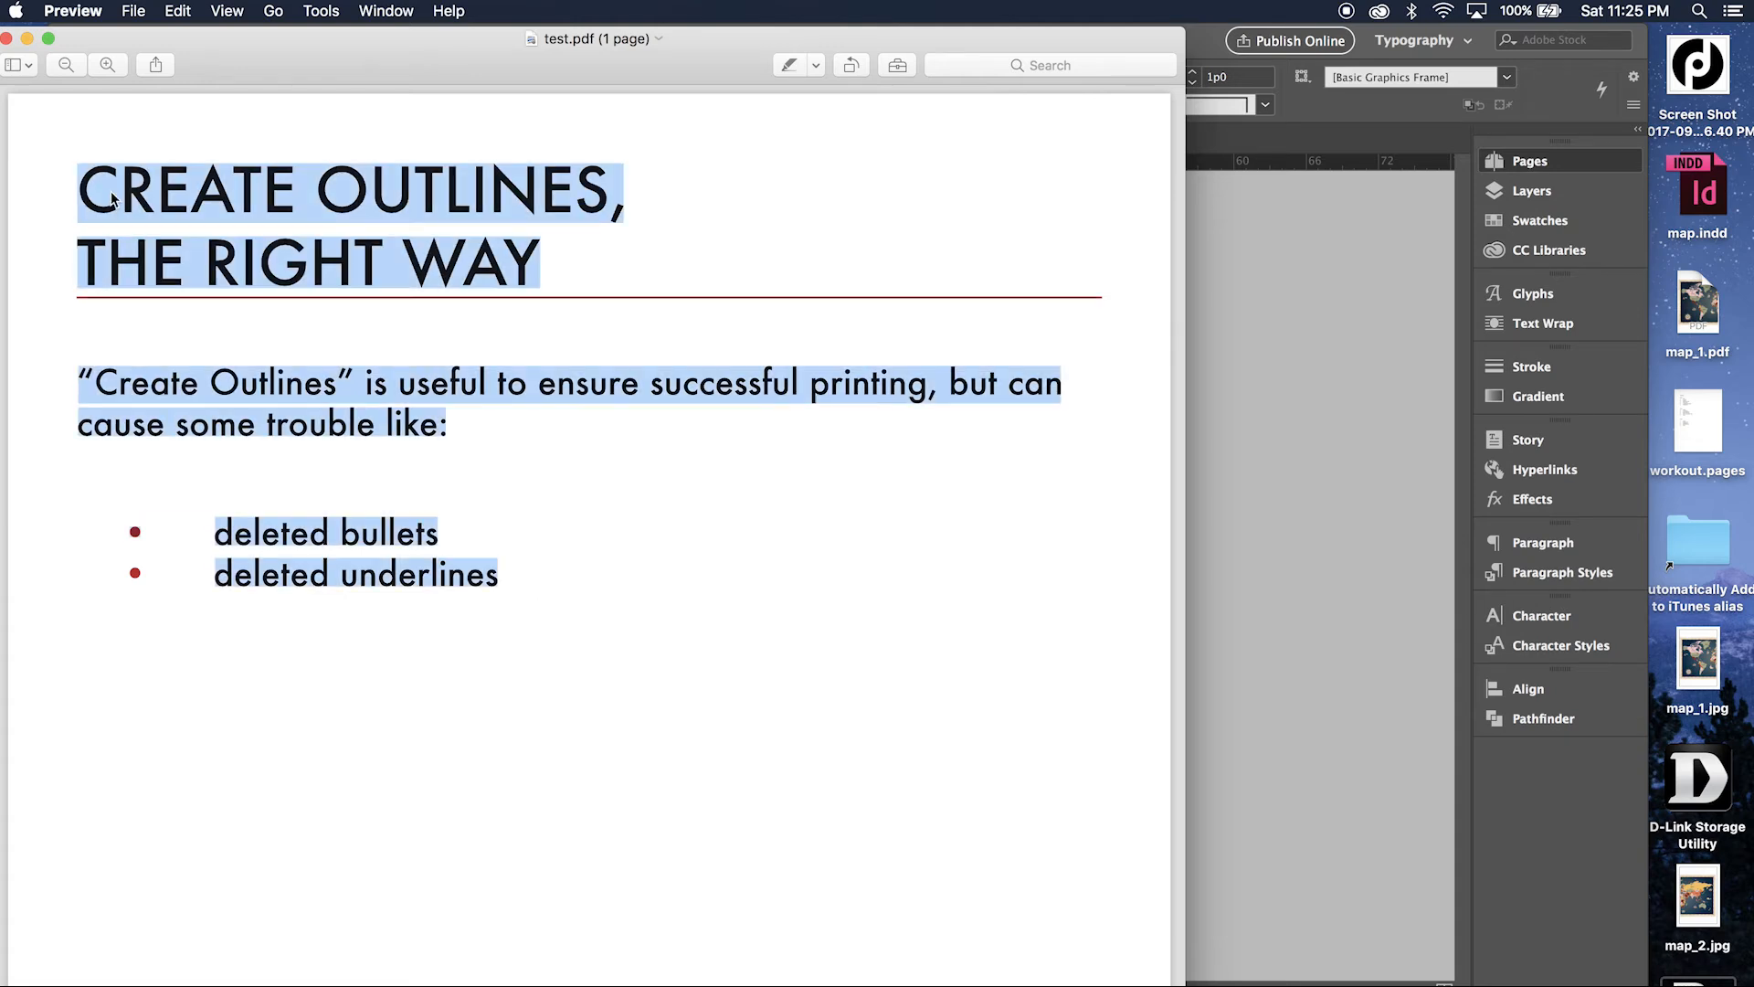
Return to InDesign and try a new transparency flattener preset with Convert All Text to Outlines enabled.
click(265, 10)
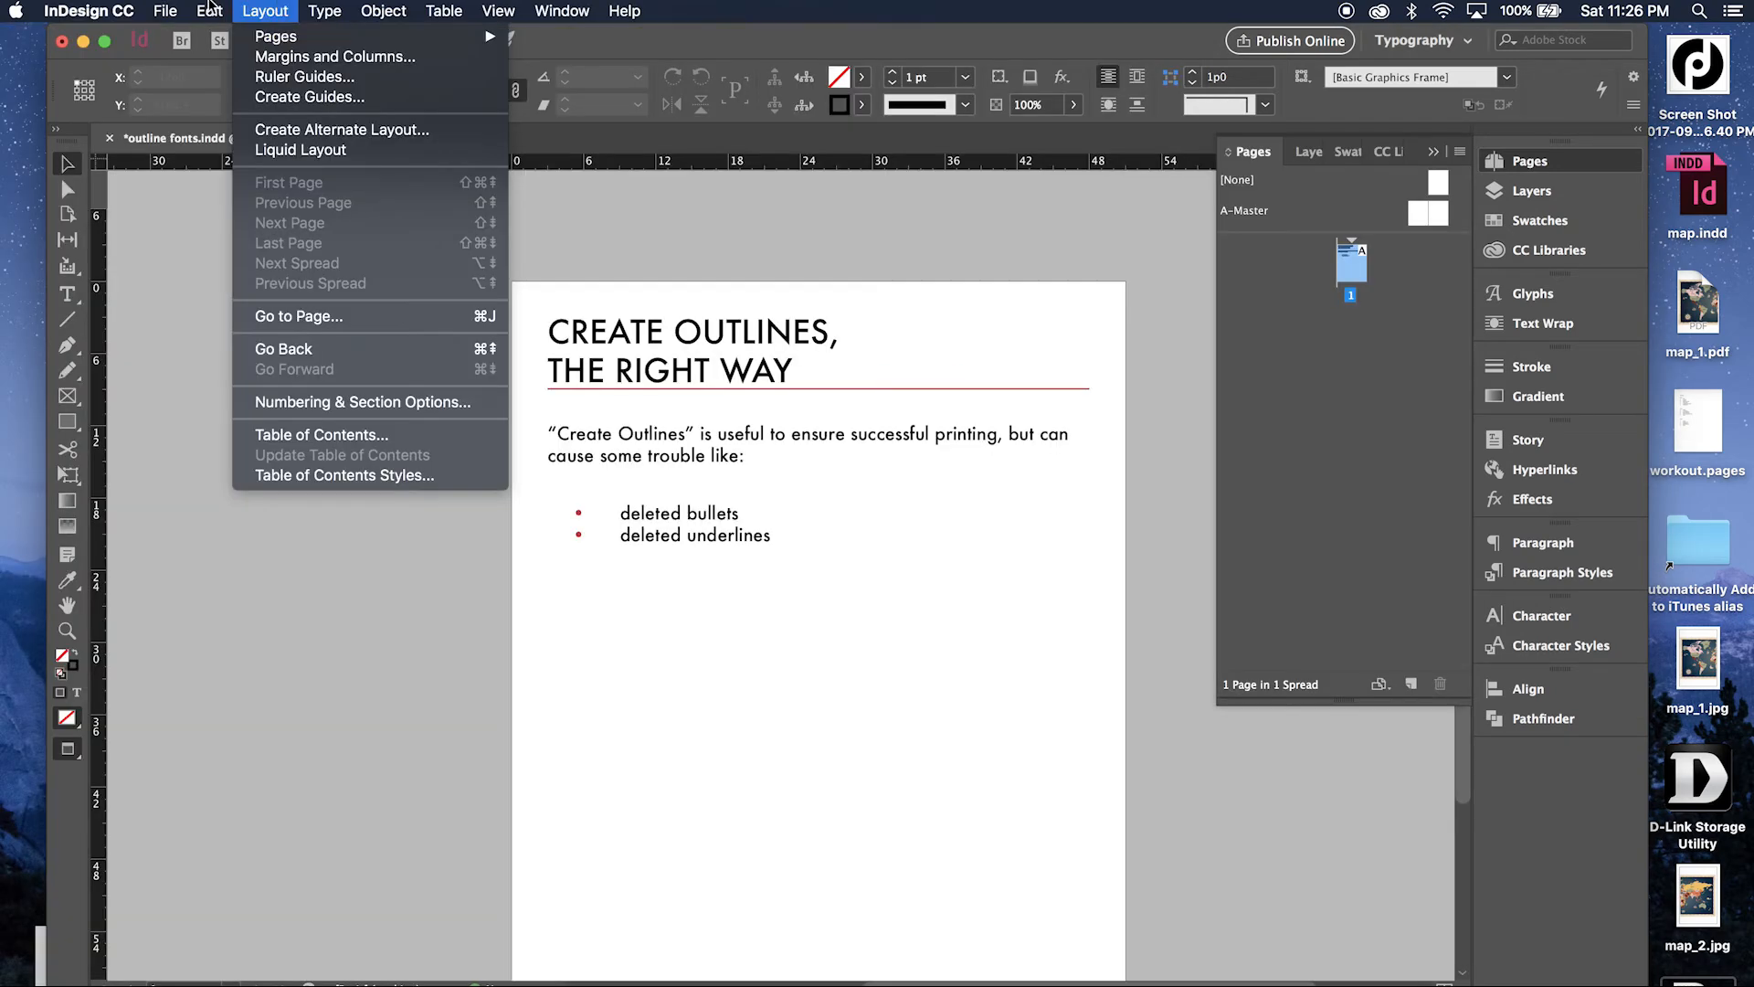
mouse_move(201, 9)
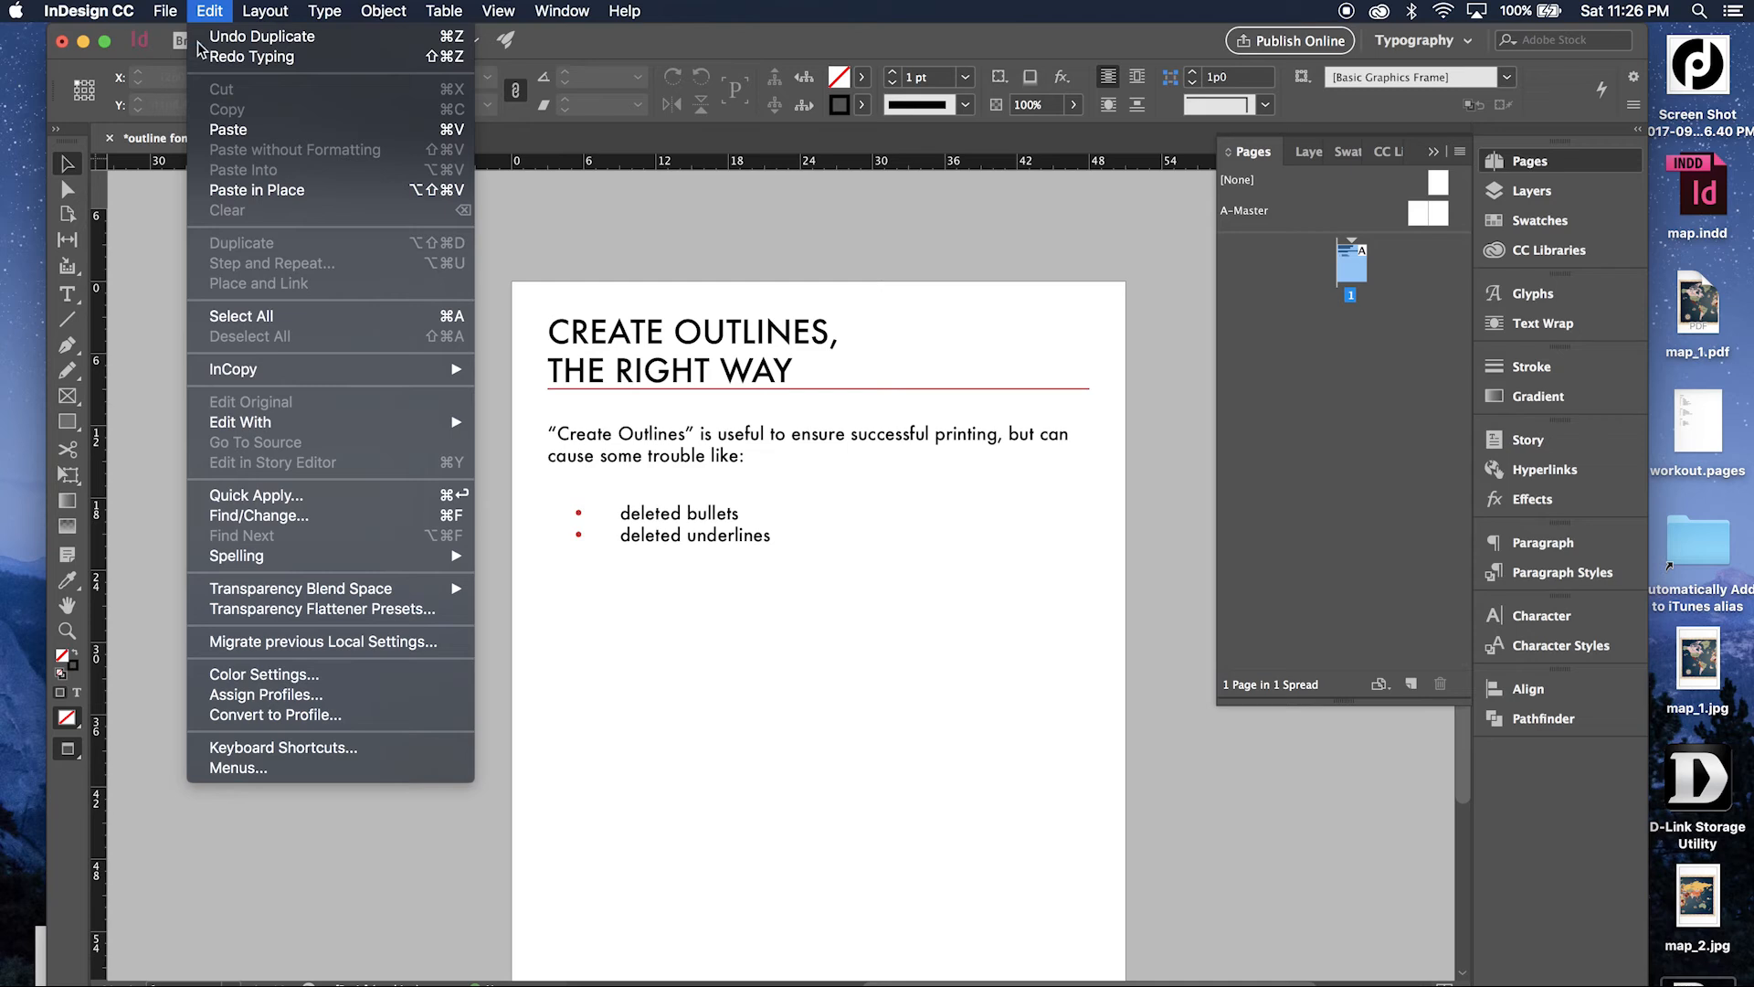
click(330, 615)
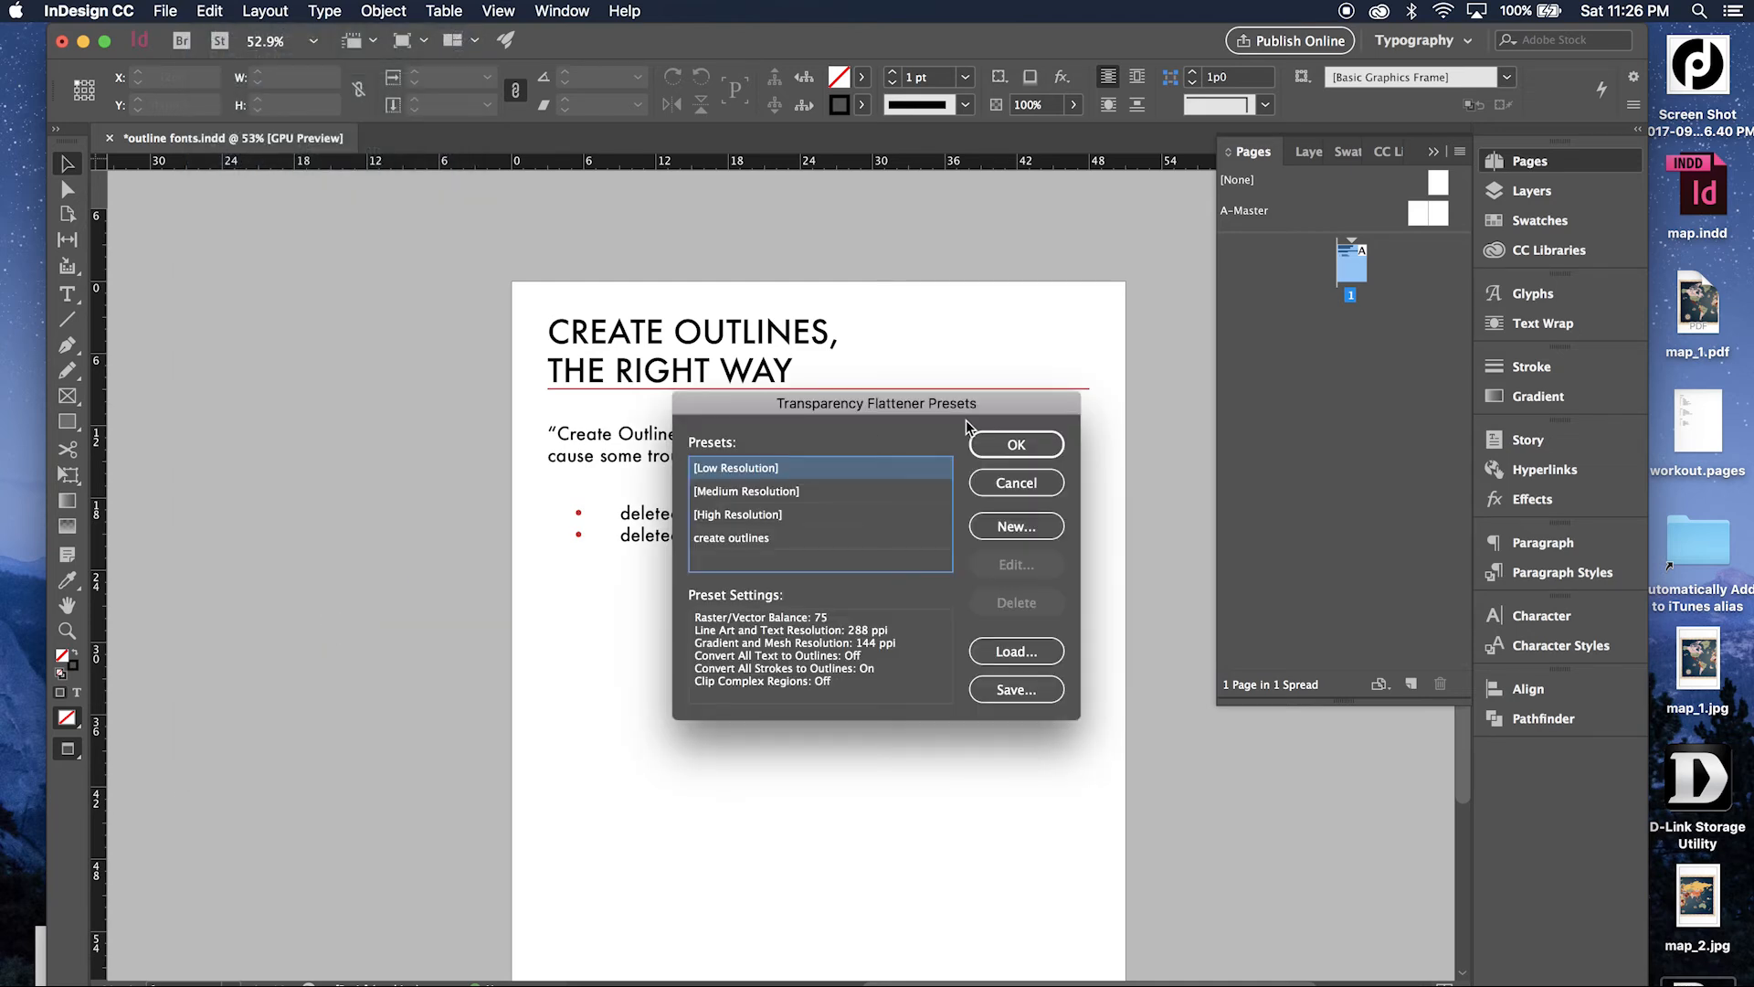
click(1010, 522)
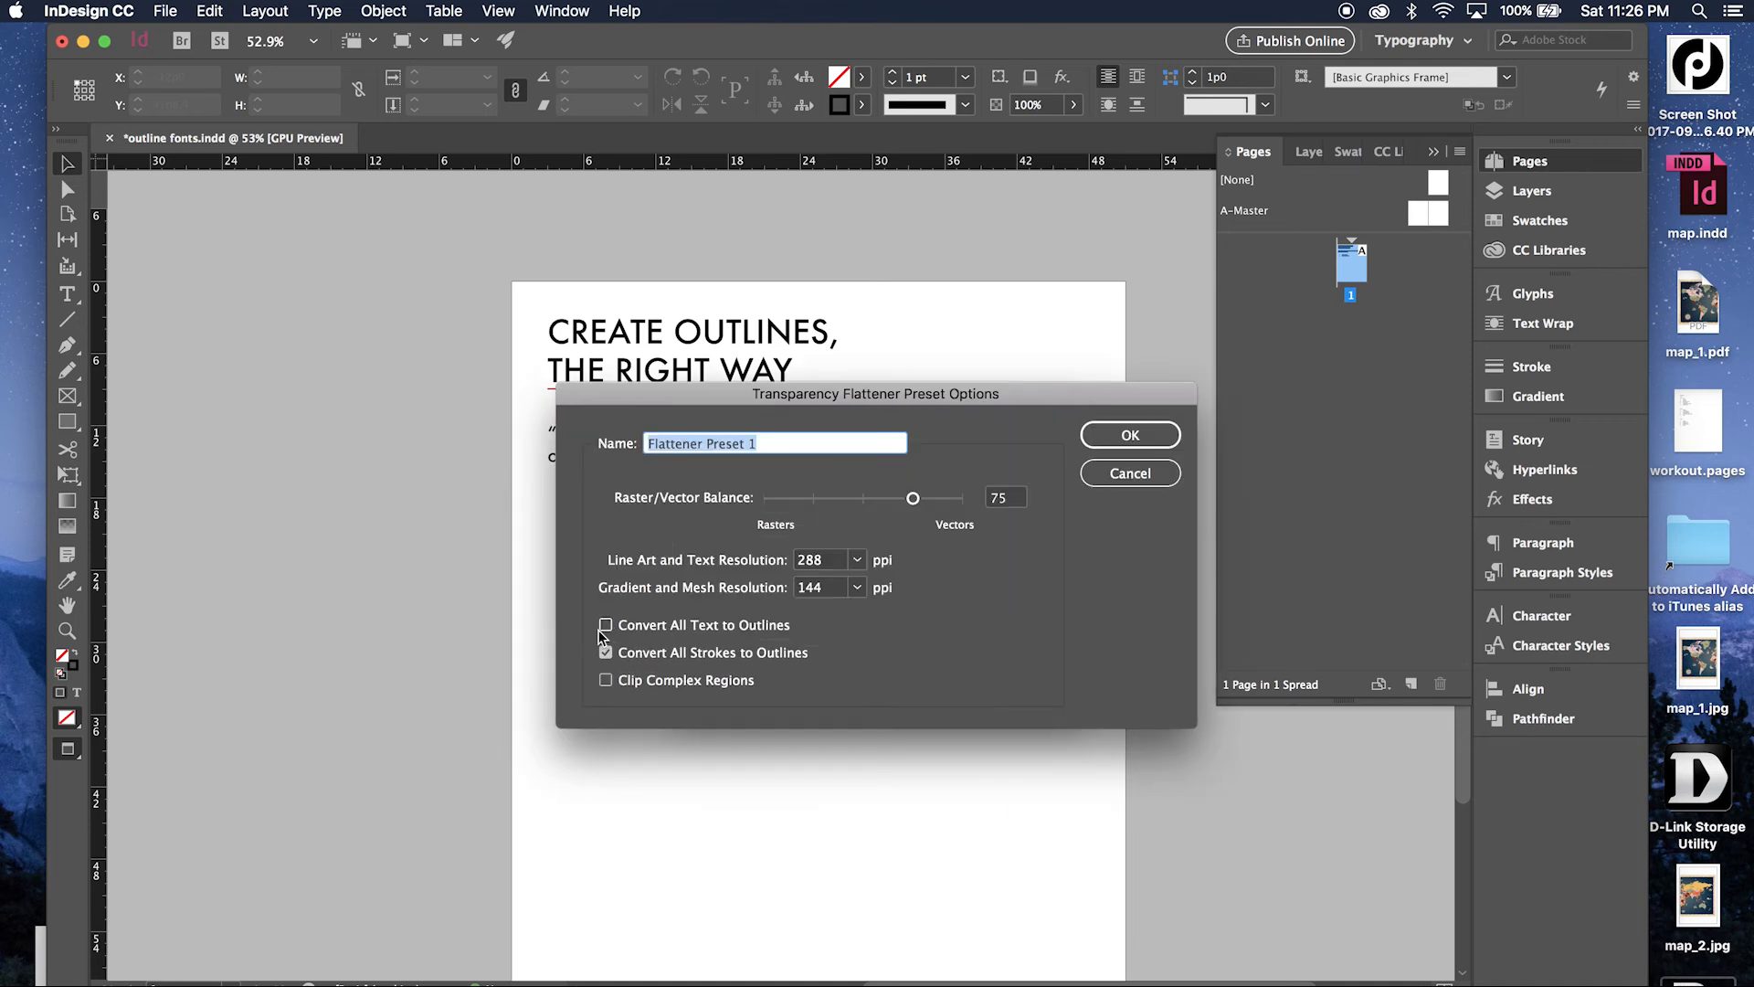
click(621, 627)
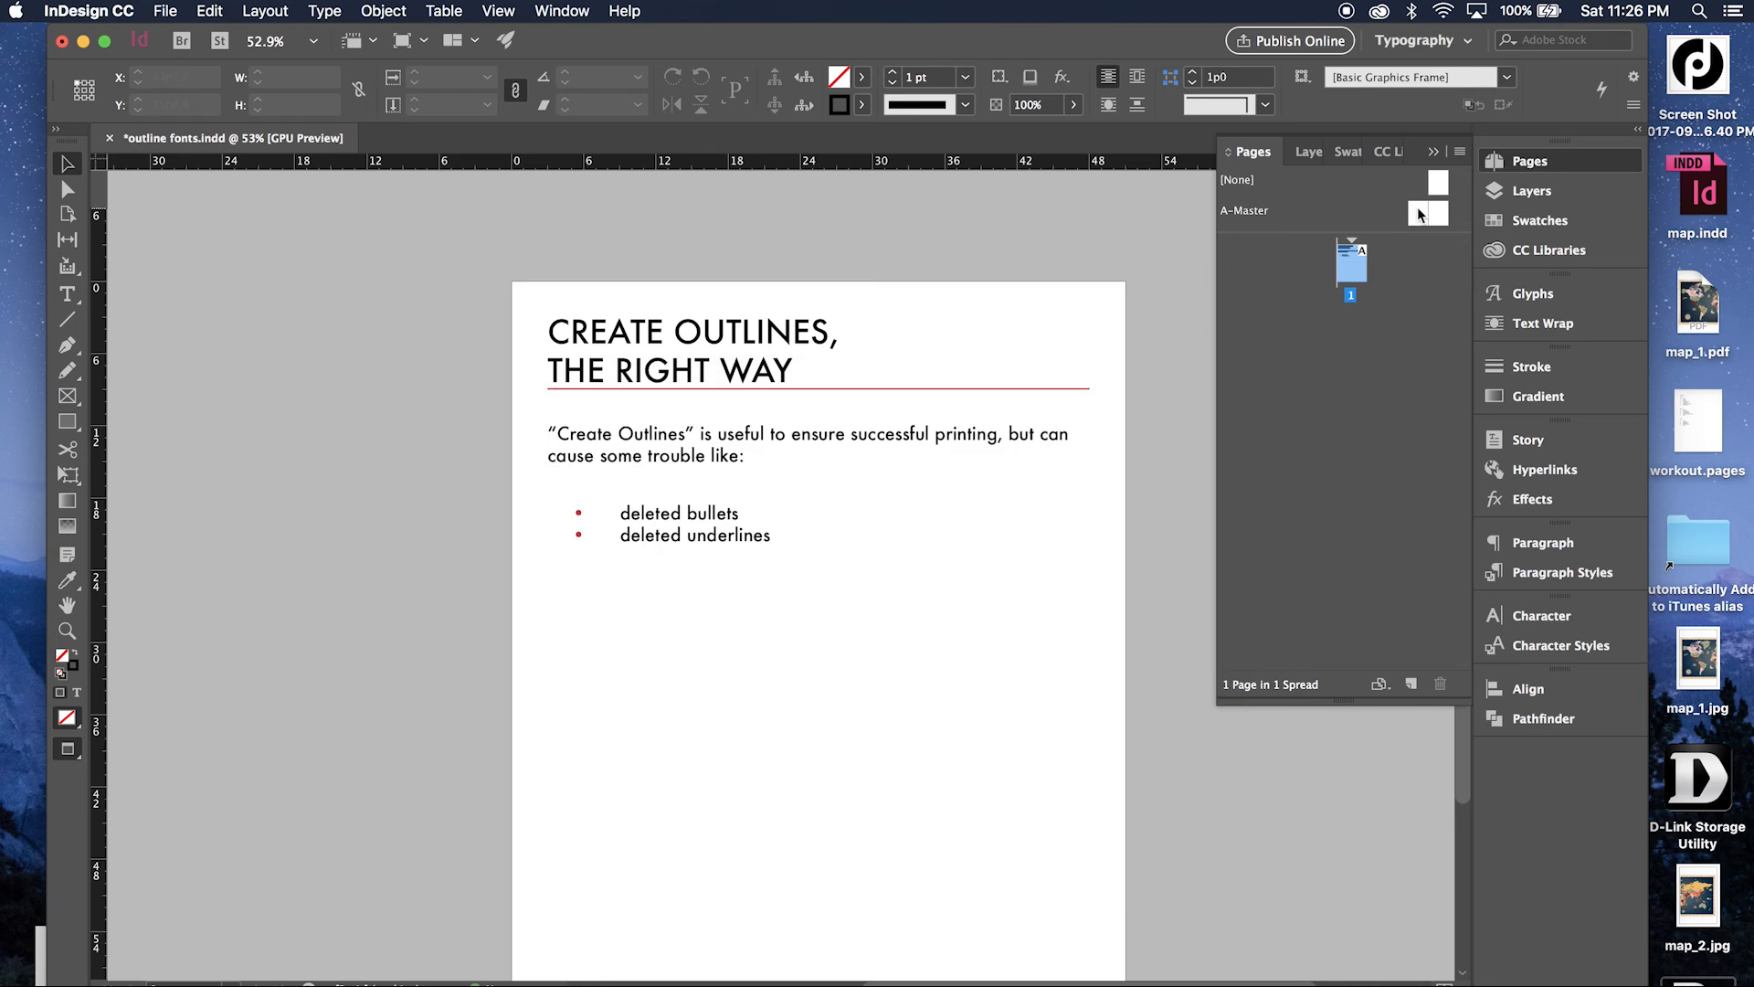
Open the A-Master spread and select the small near-transparent rectangle near the lower outer corner of each master page in turn.
double_click(1418, 213)
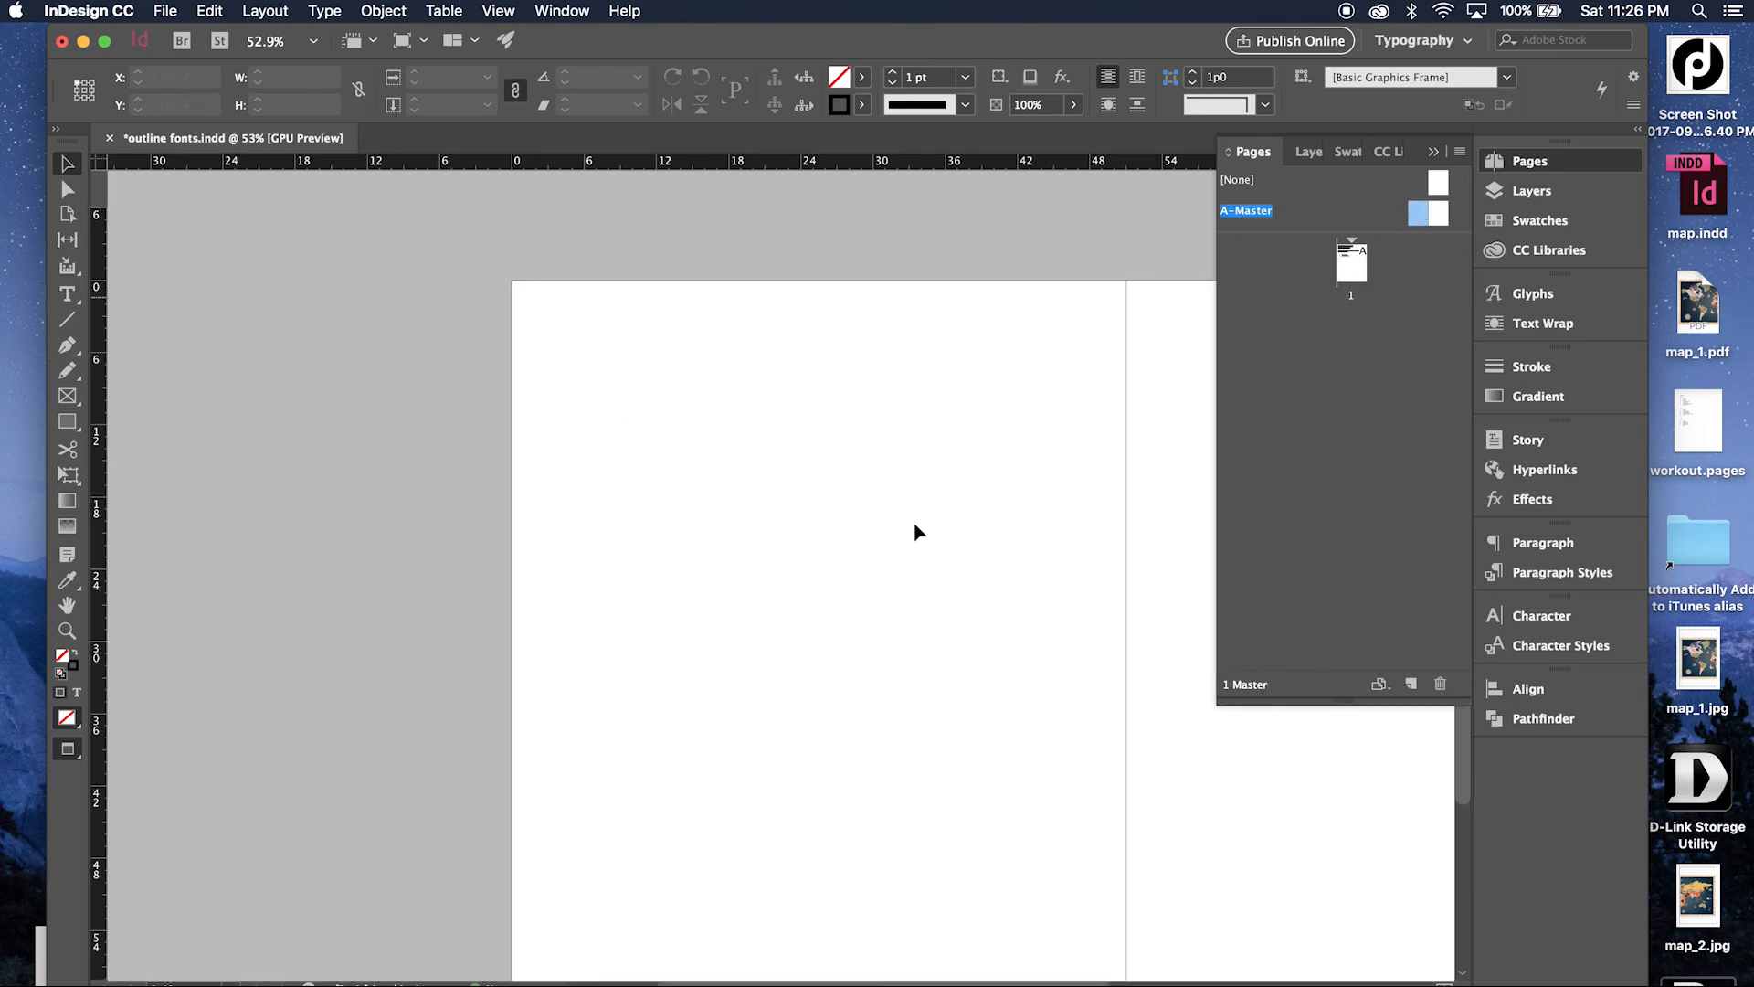
scroll(626, 721, down, 5)
drag(627, 723, 1321, 915)
scroll(1055, 897, right, 5)
scroll(1055, 897, right, 1)
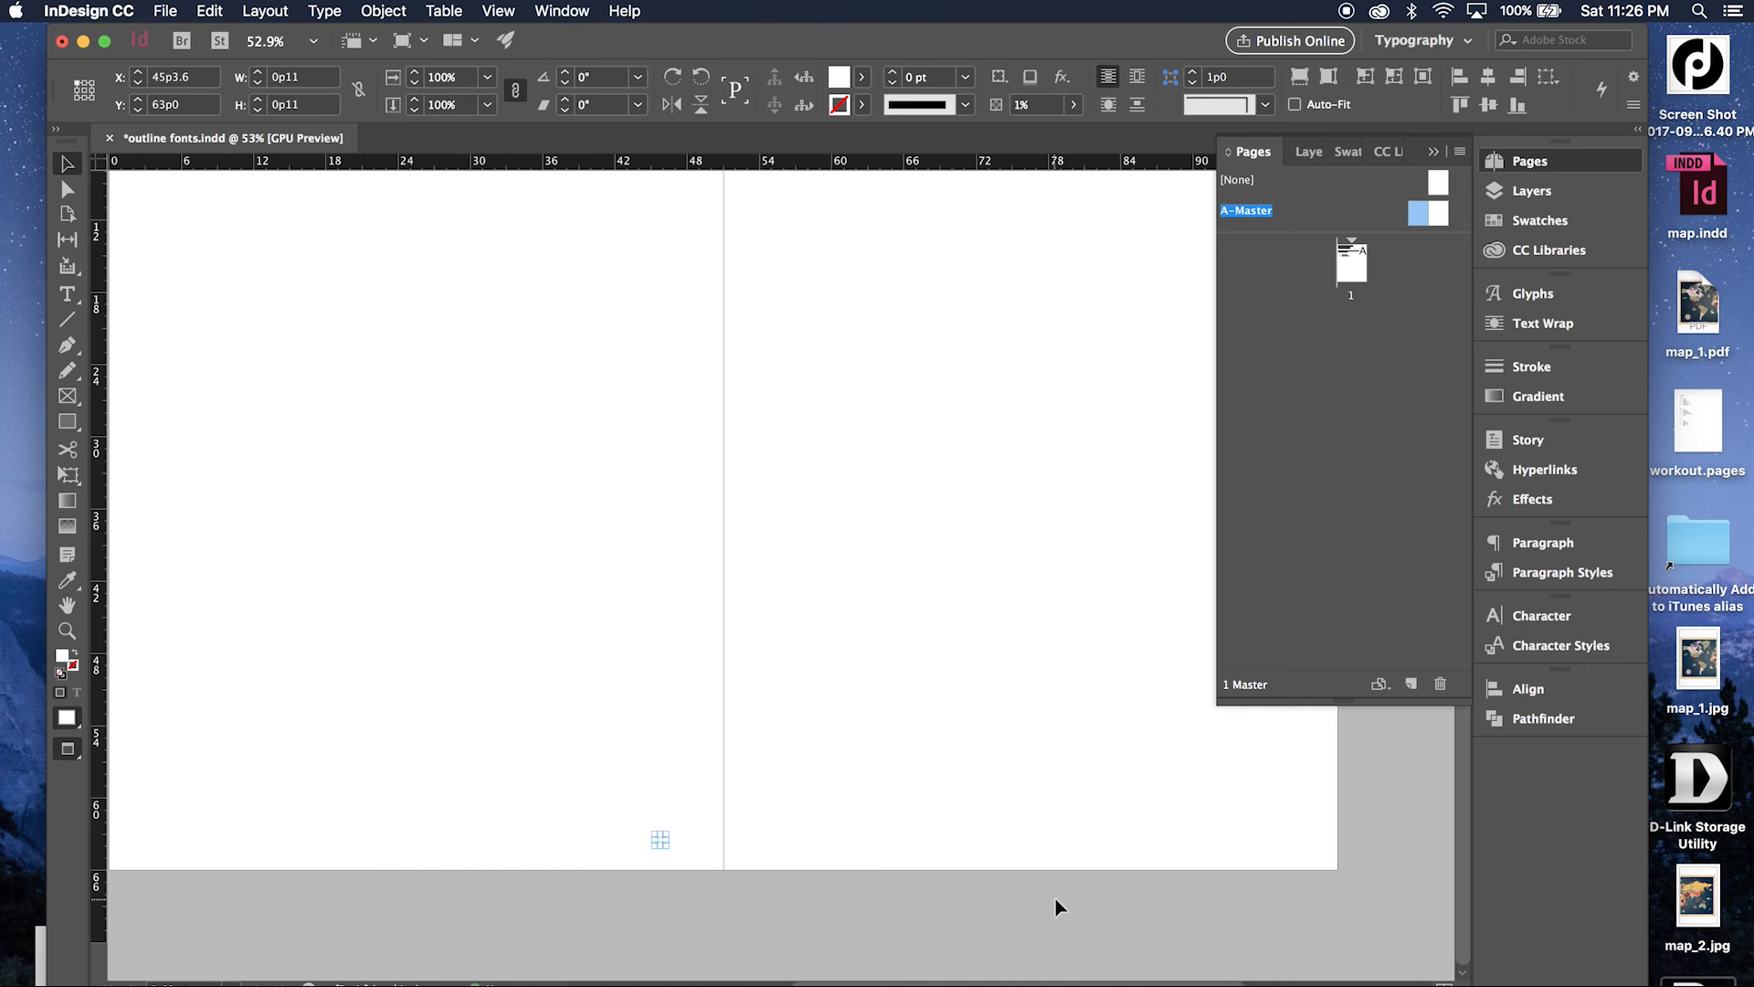
drag(999, 758, 1499, 941)
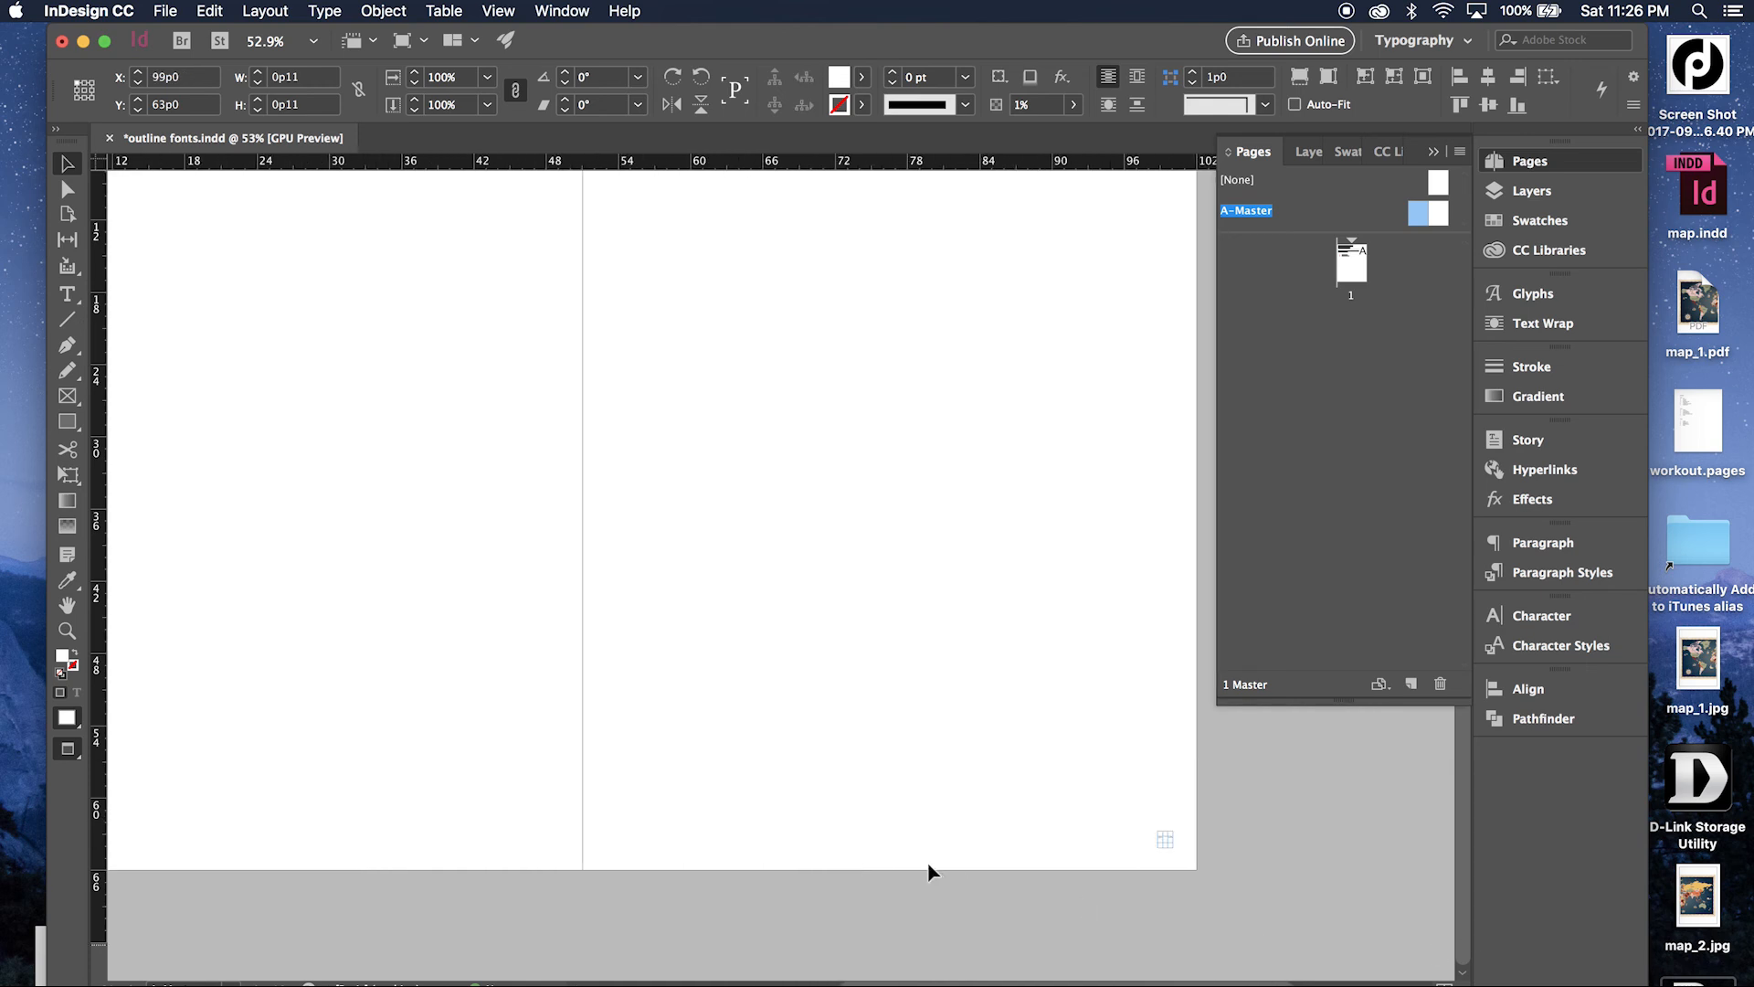
Review the "create outlines" flattener preset in the advanced PDF export settings for "test" and cancel the export.
key(super+e)
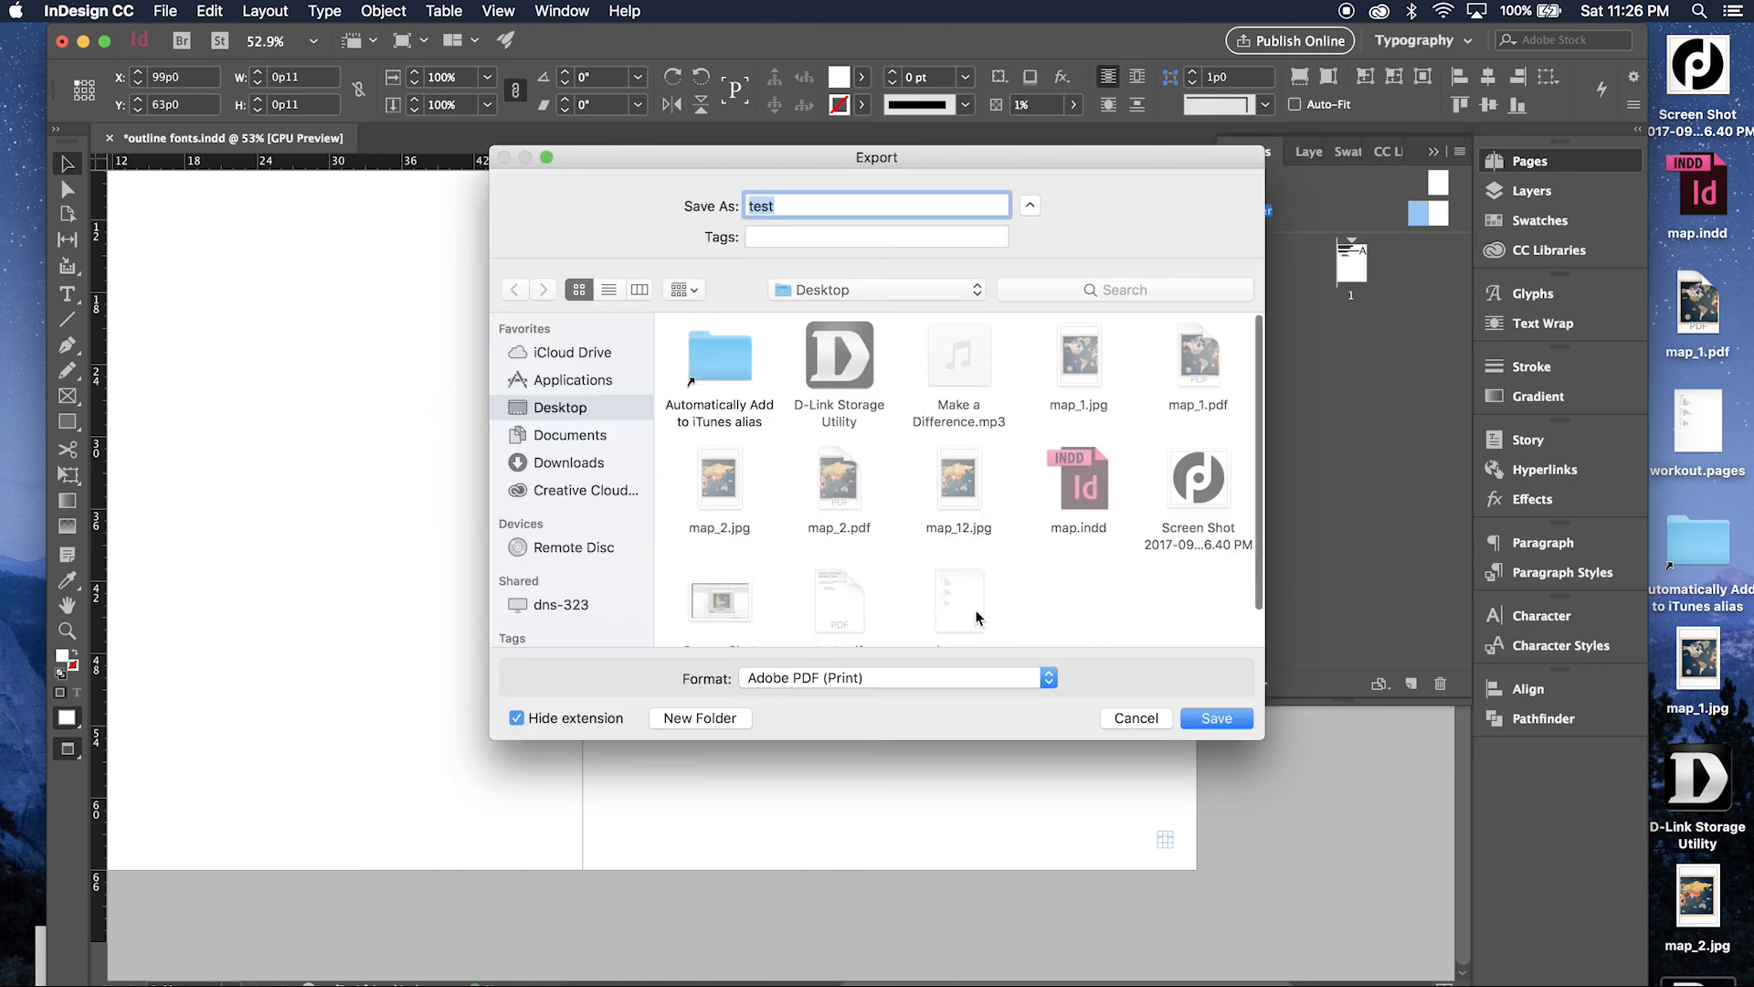
click(1224, 718)
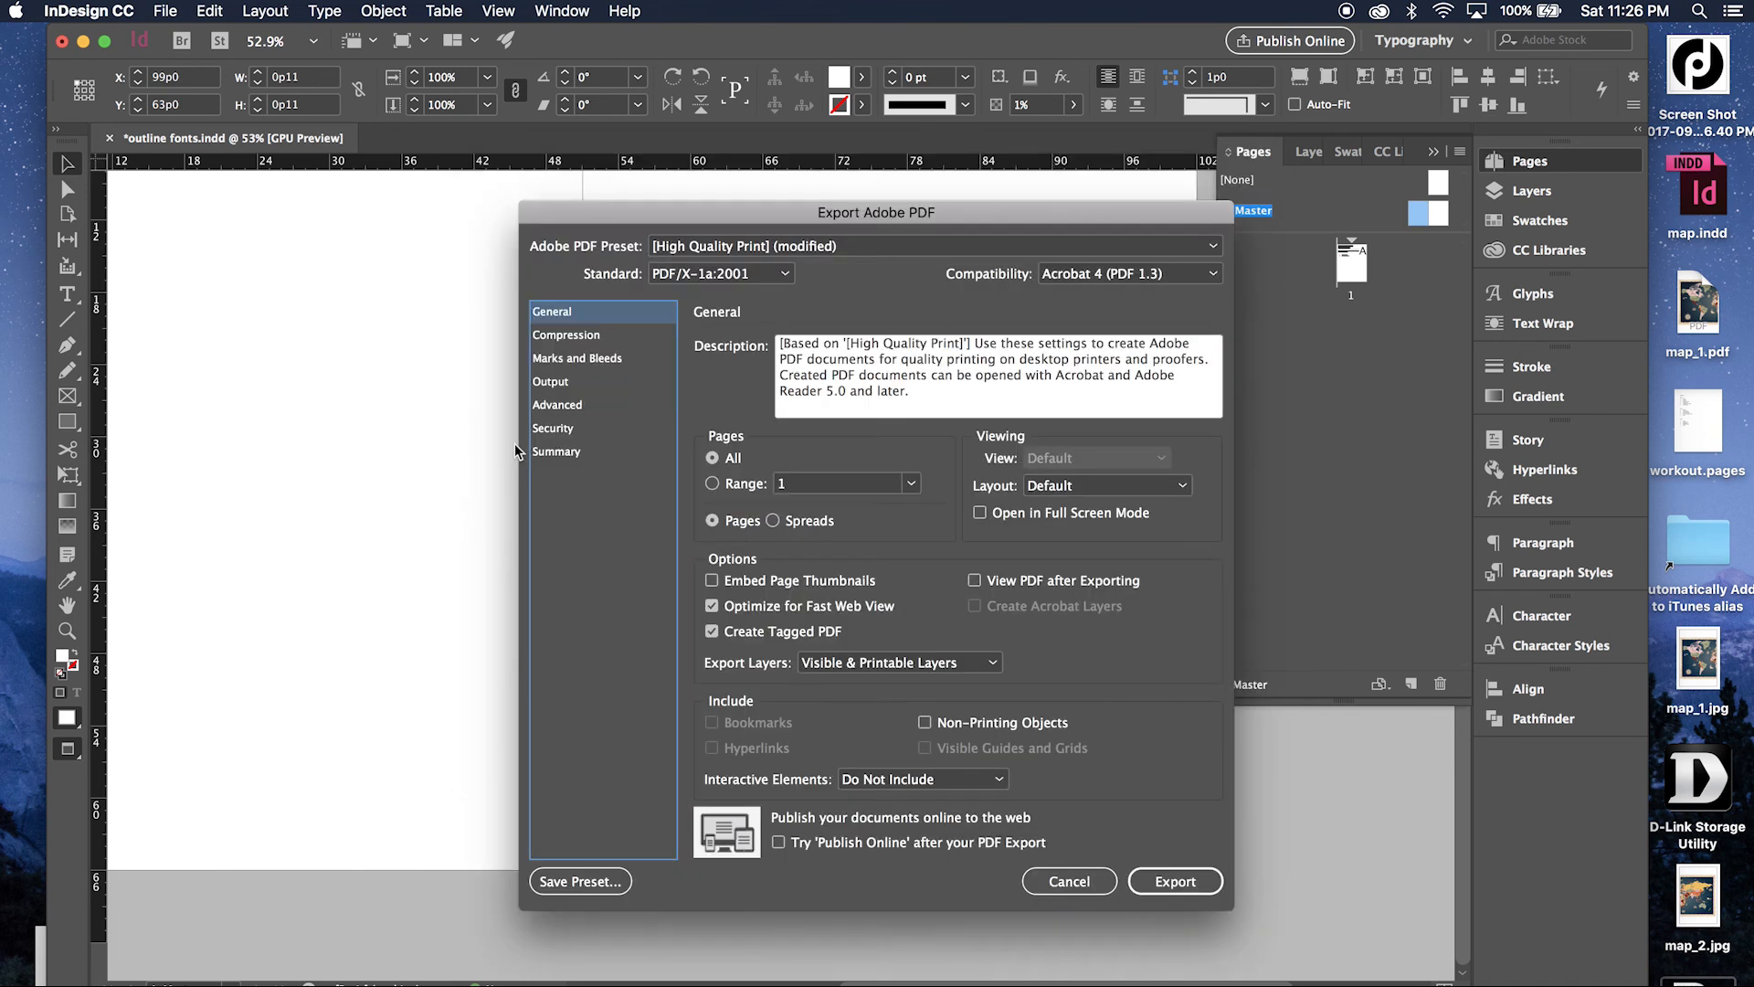
click(566, 406)
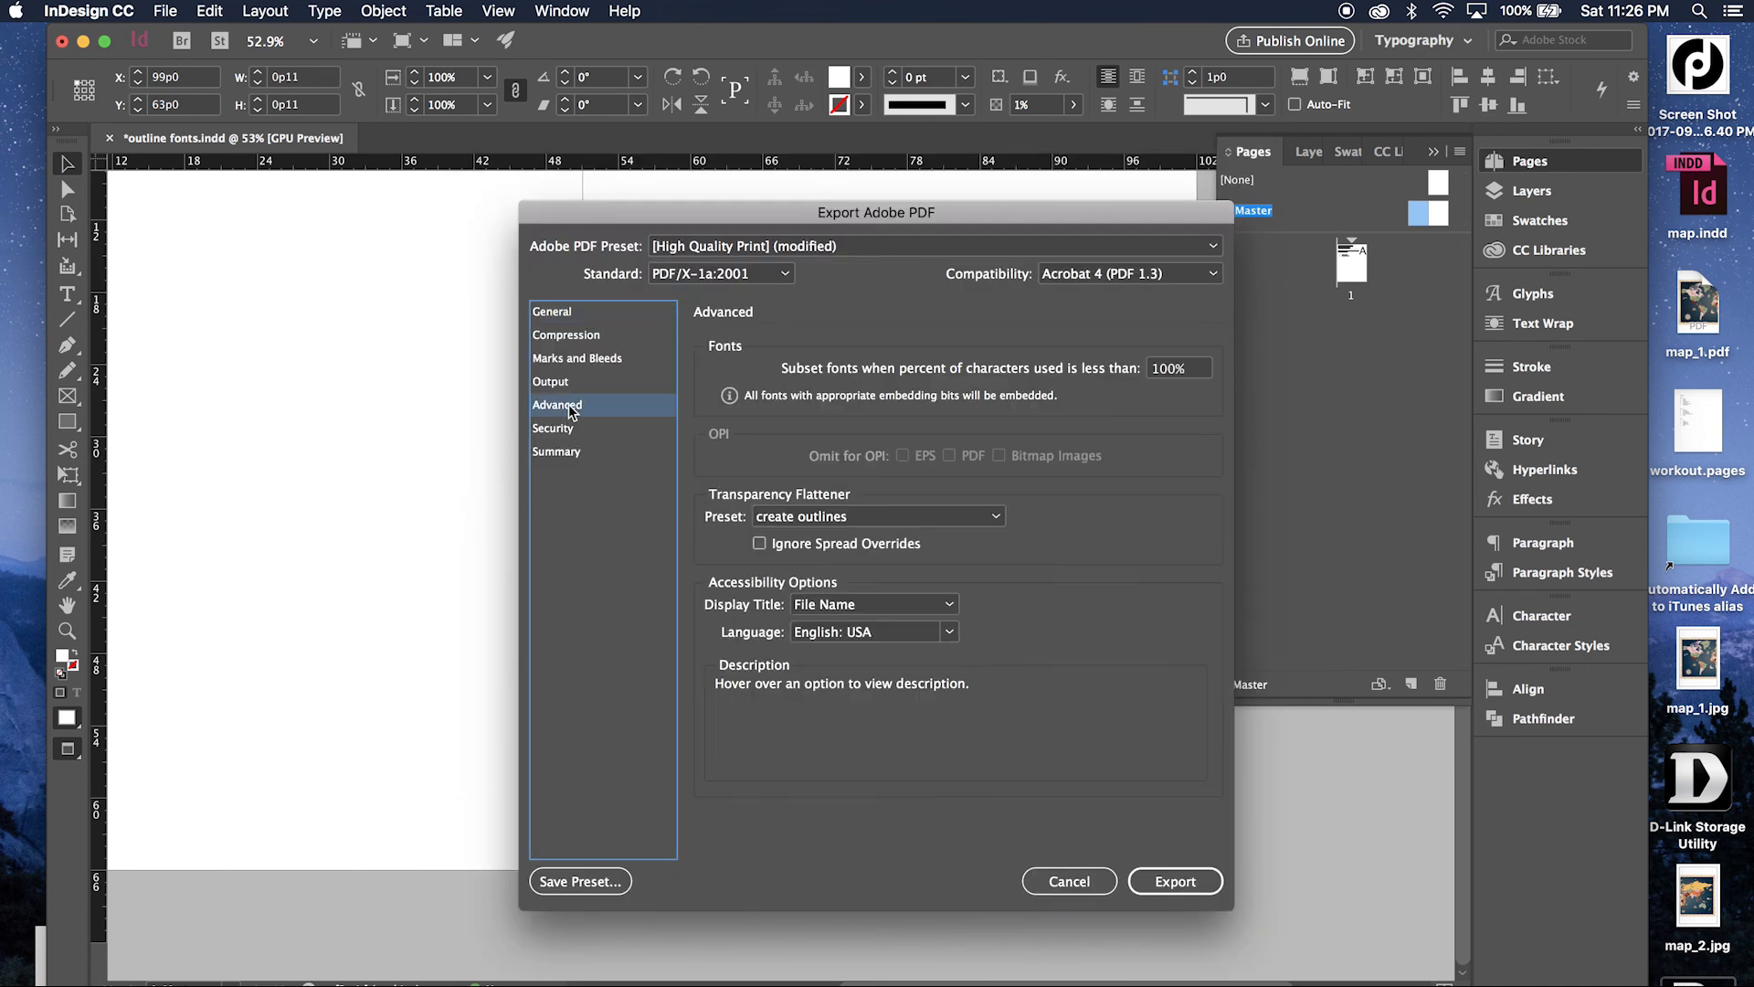
click(868, 514)
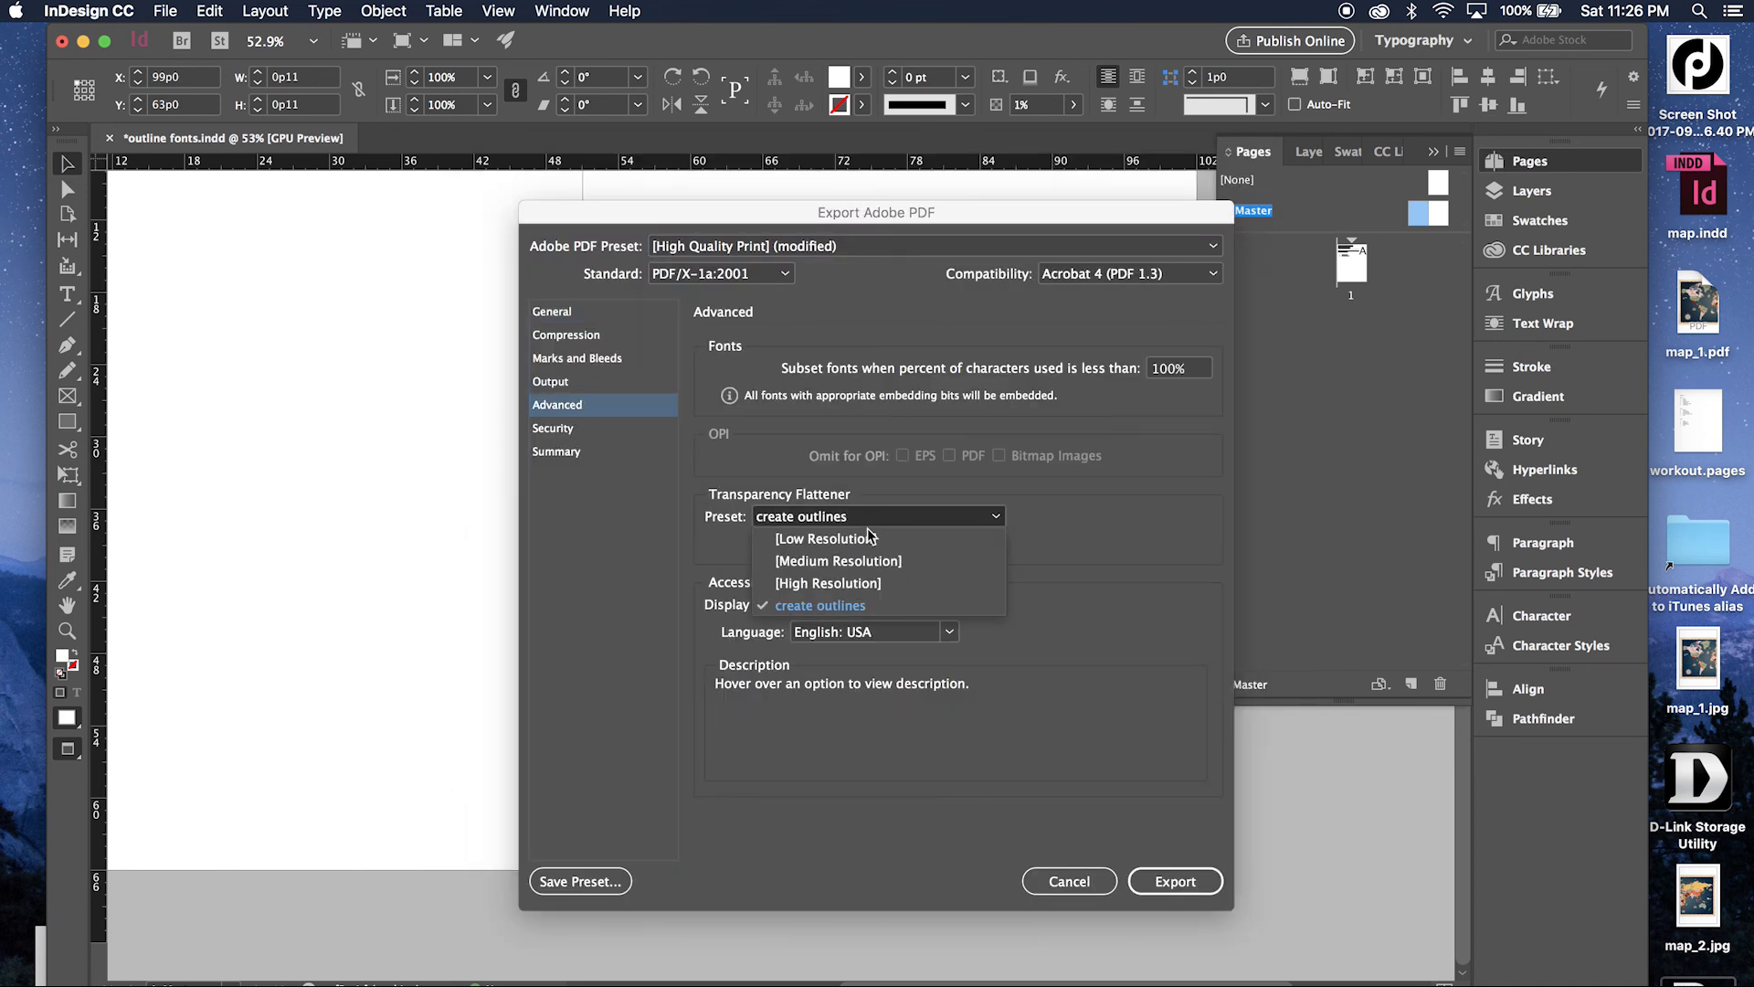
click(1076, 674)
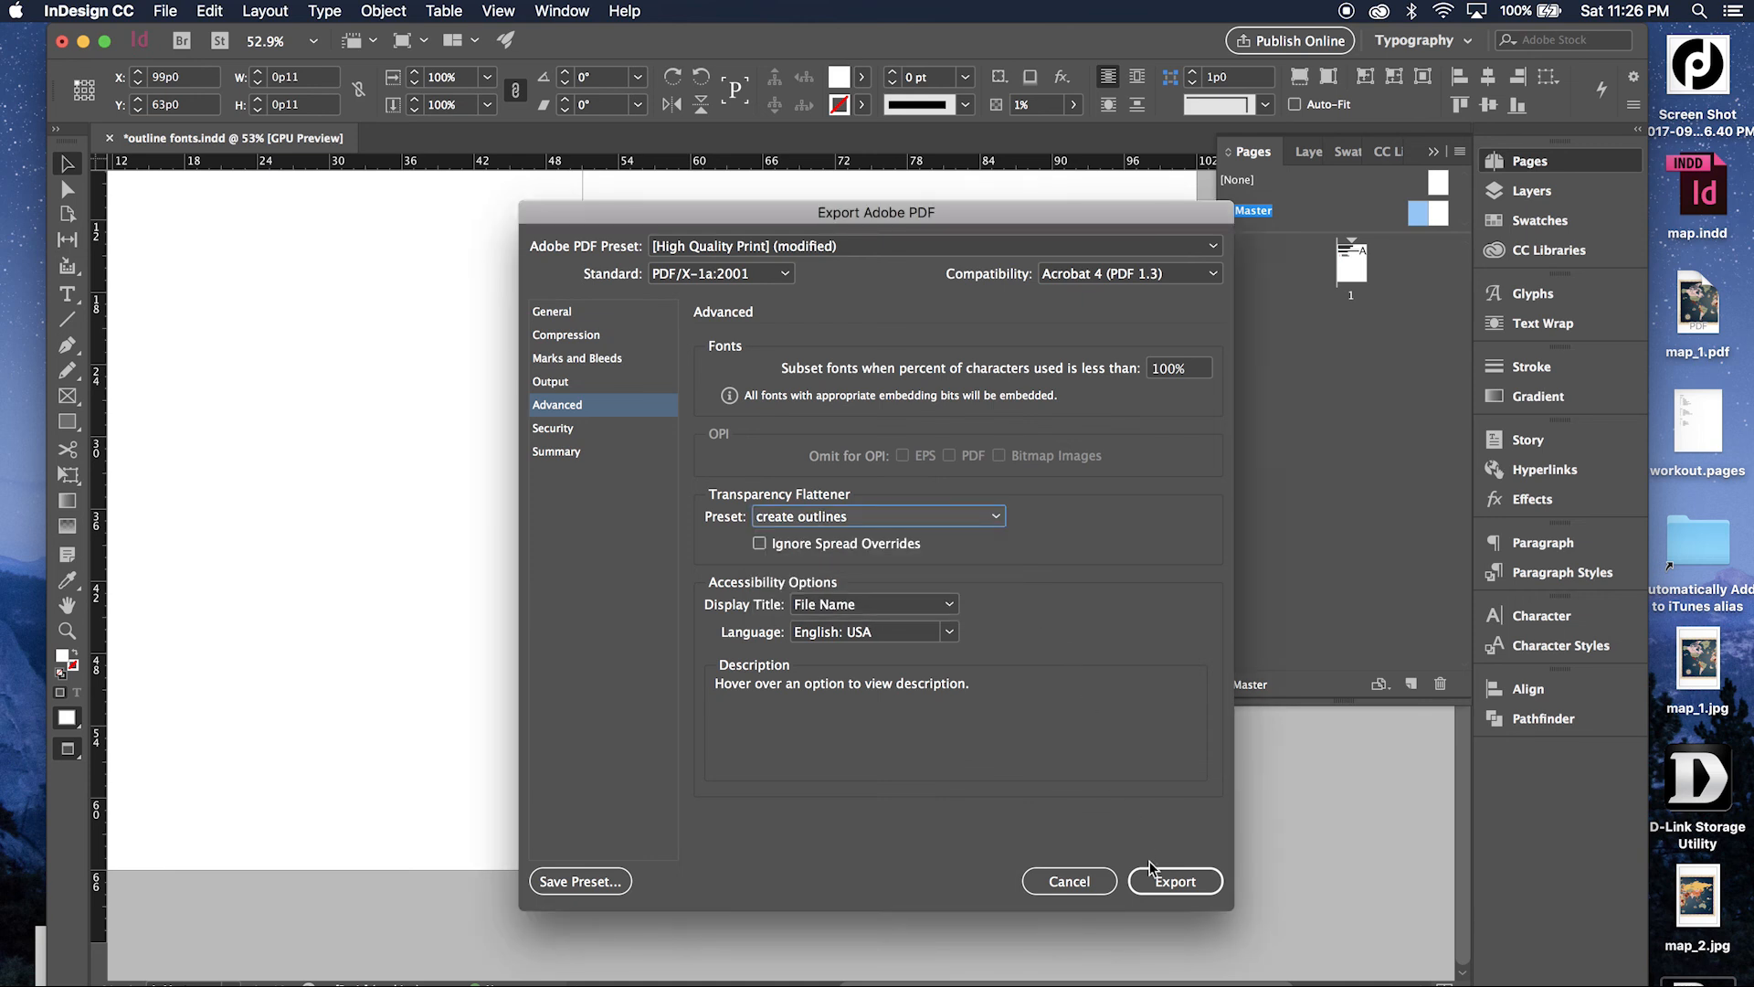
click(1077, 881)
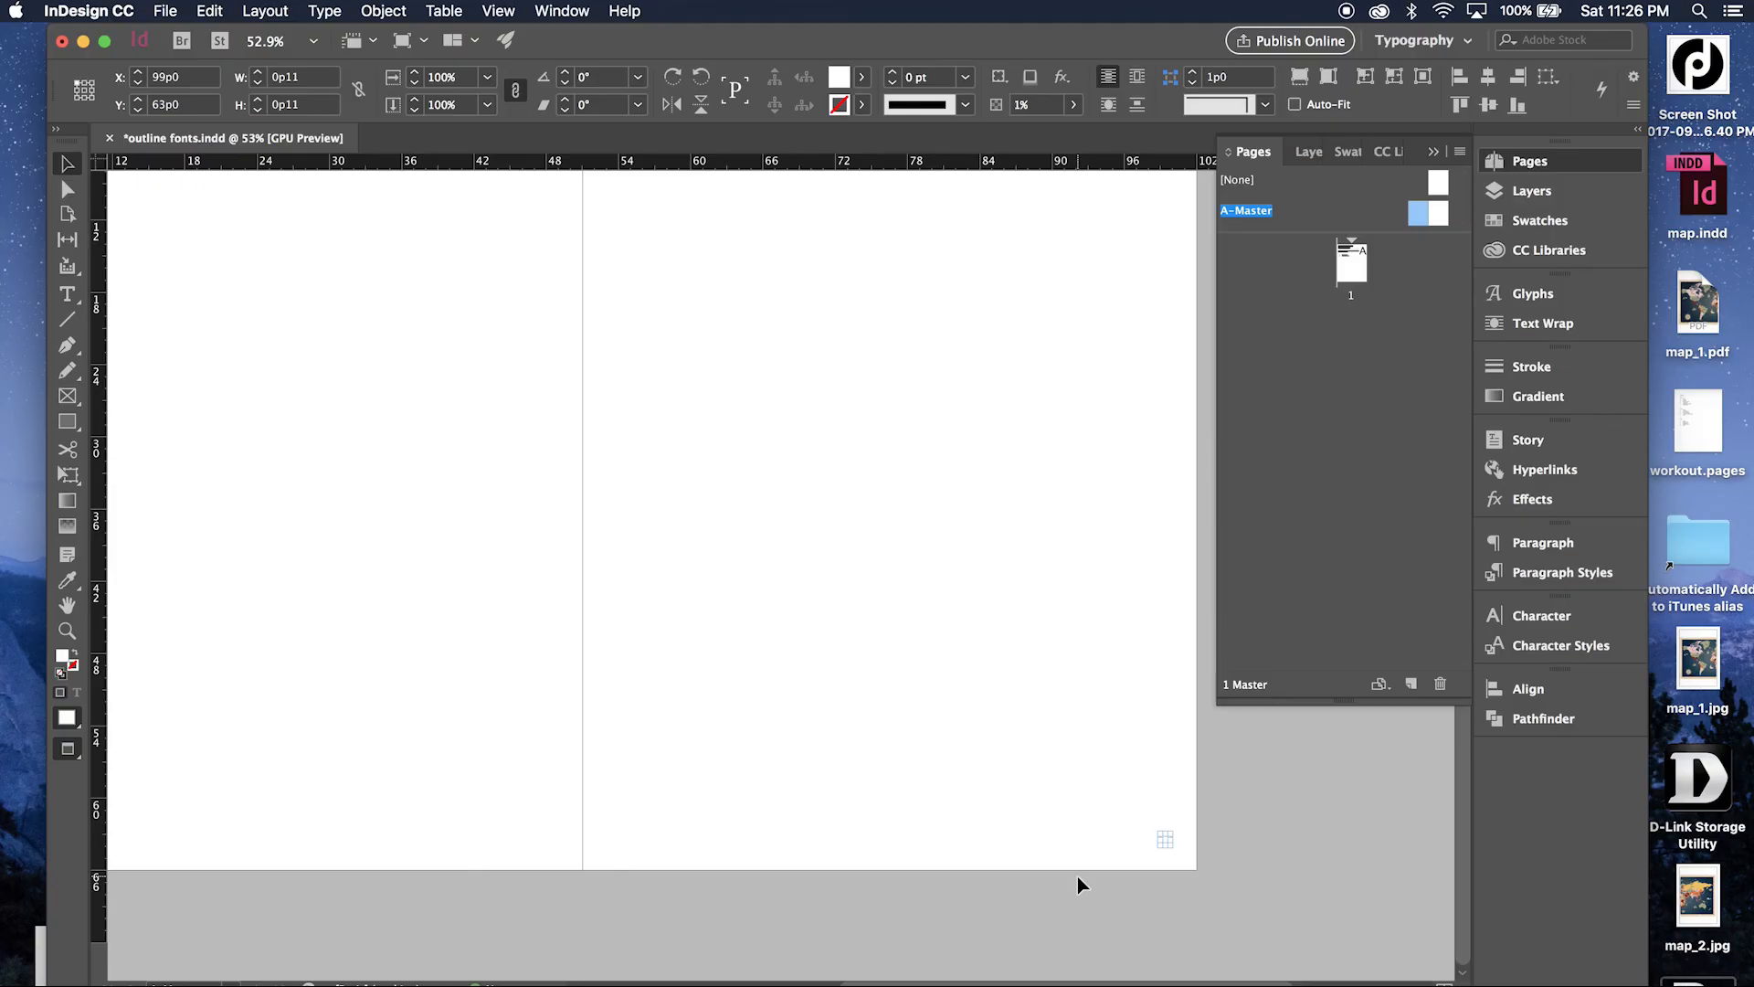